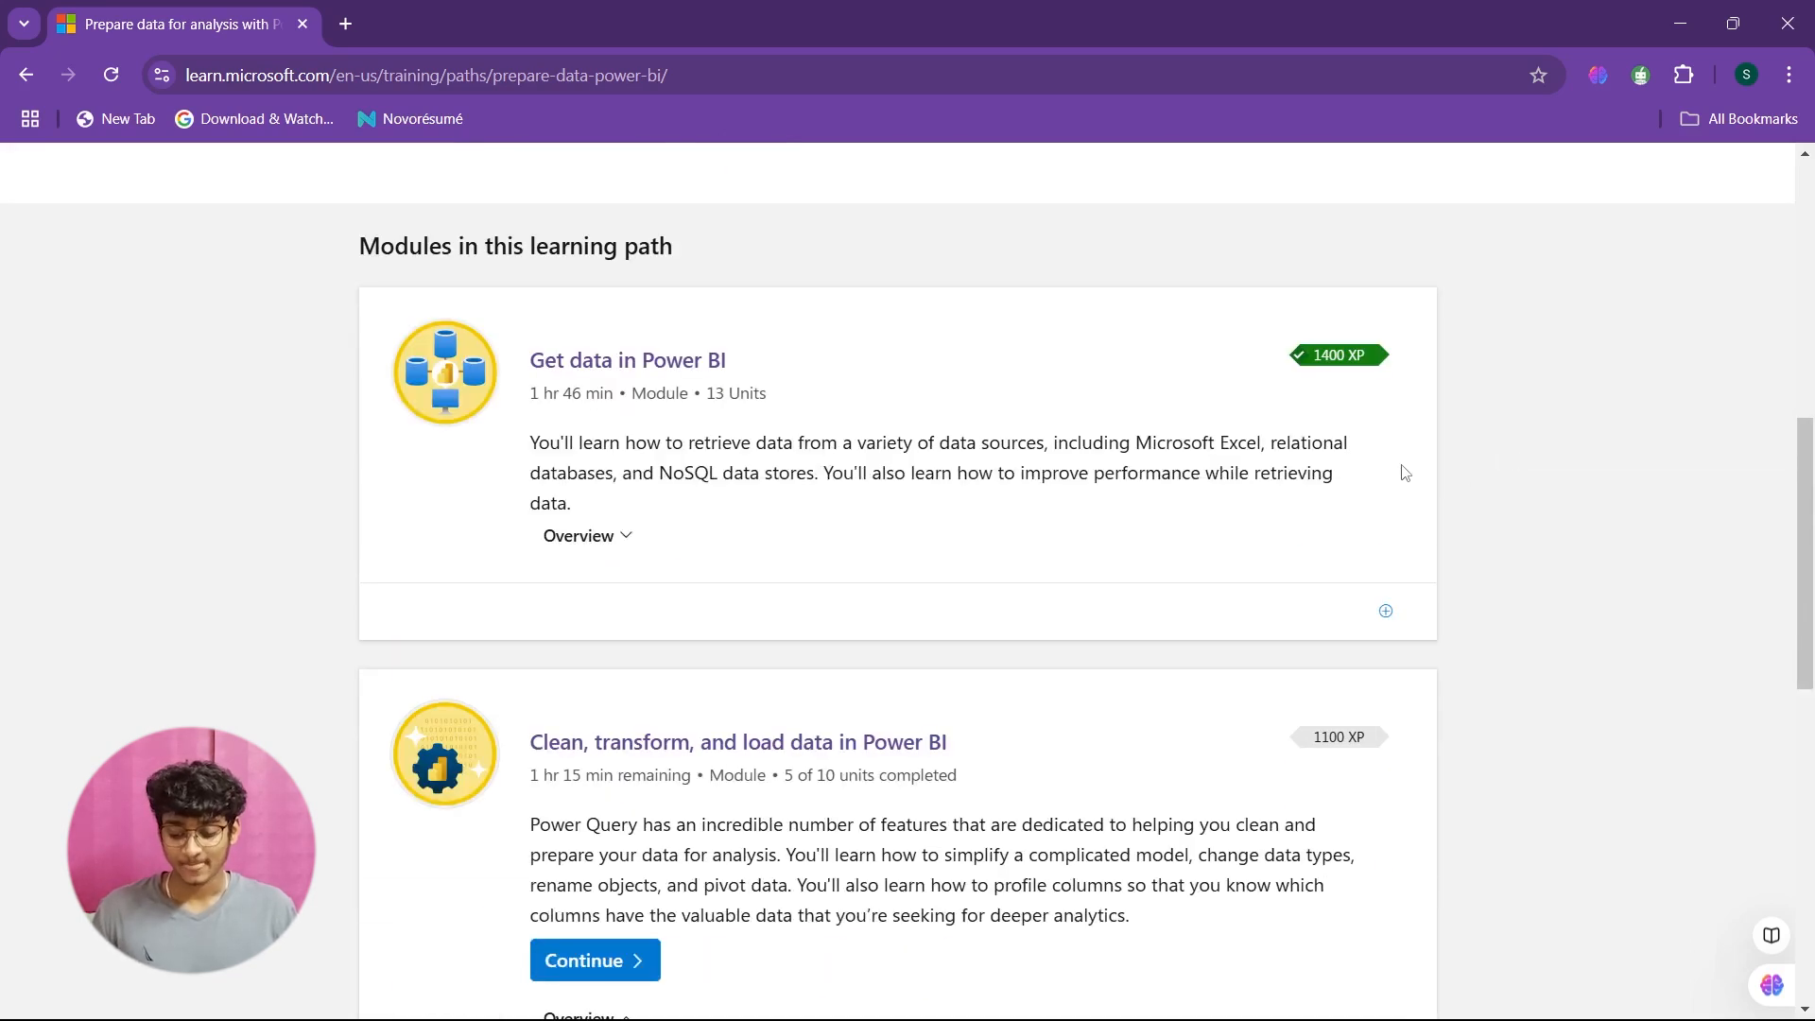
# Step: Review the units listed for the 'Clean, transform, and load data in Power BI' module of the learning path
pyautogui.scroll(-1, 1404, 473)
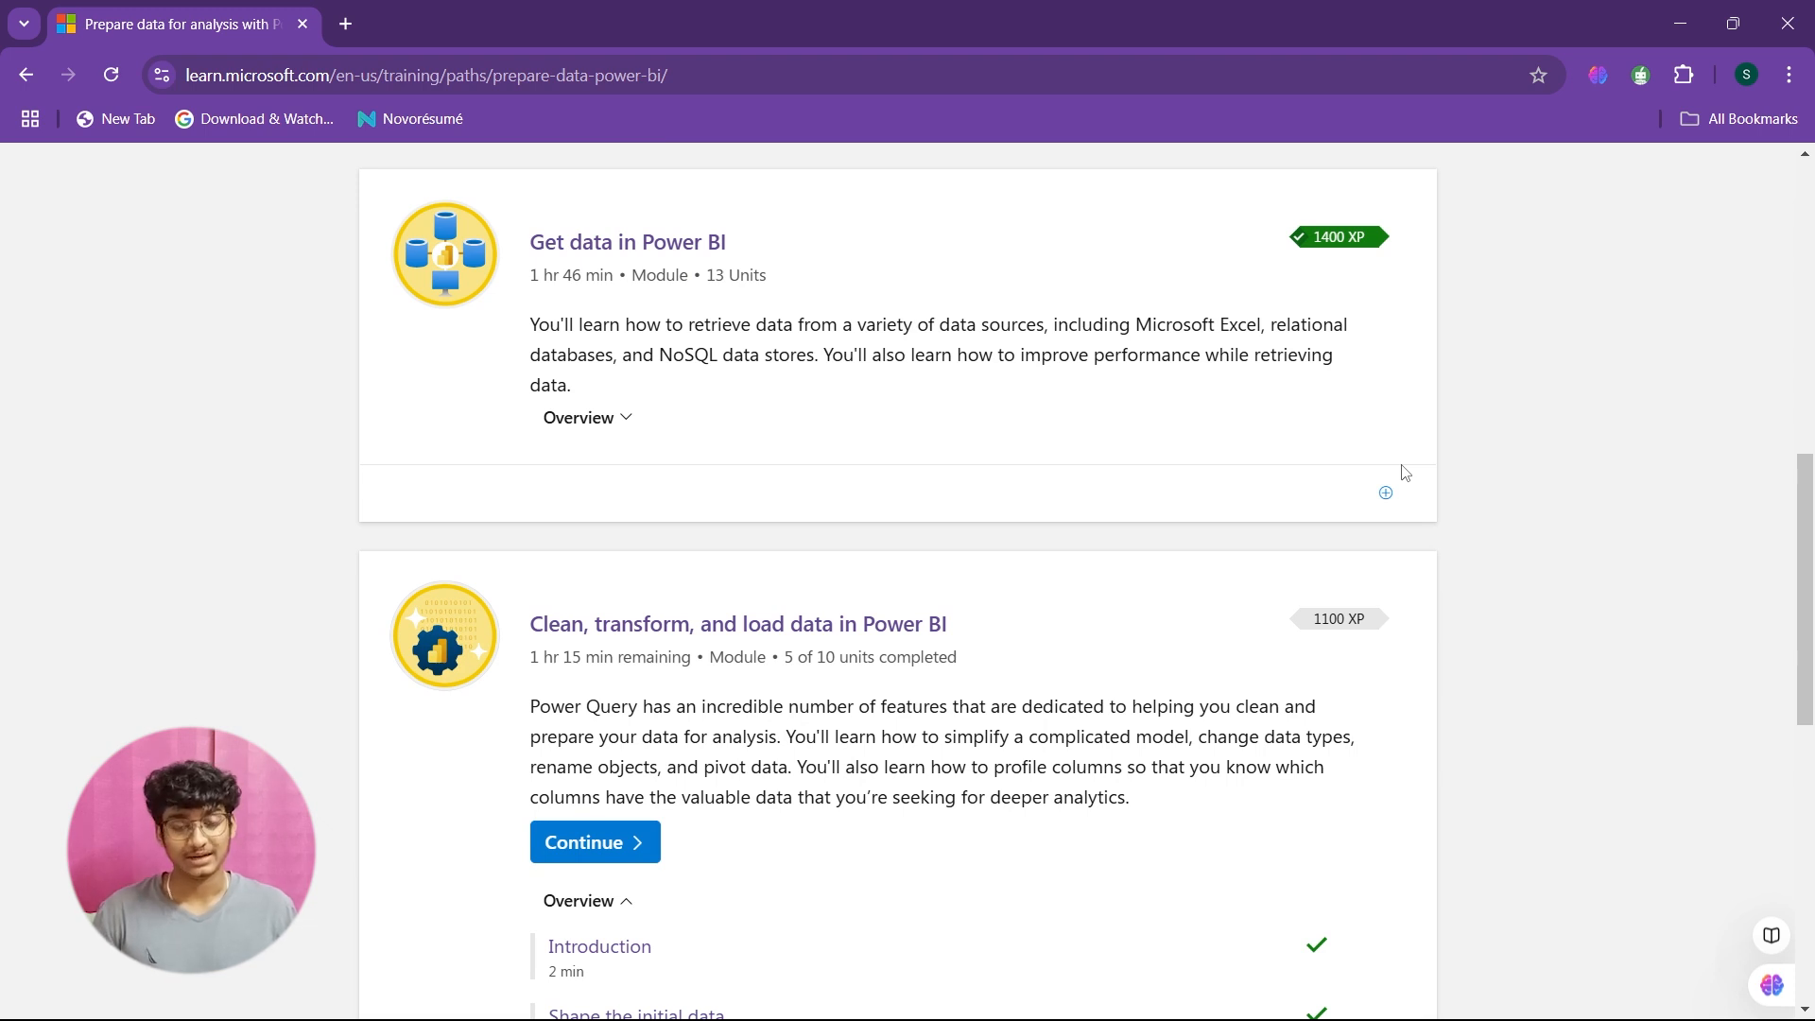
pyautogui.scroll(-3, 1405, 473)
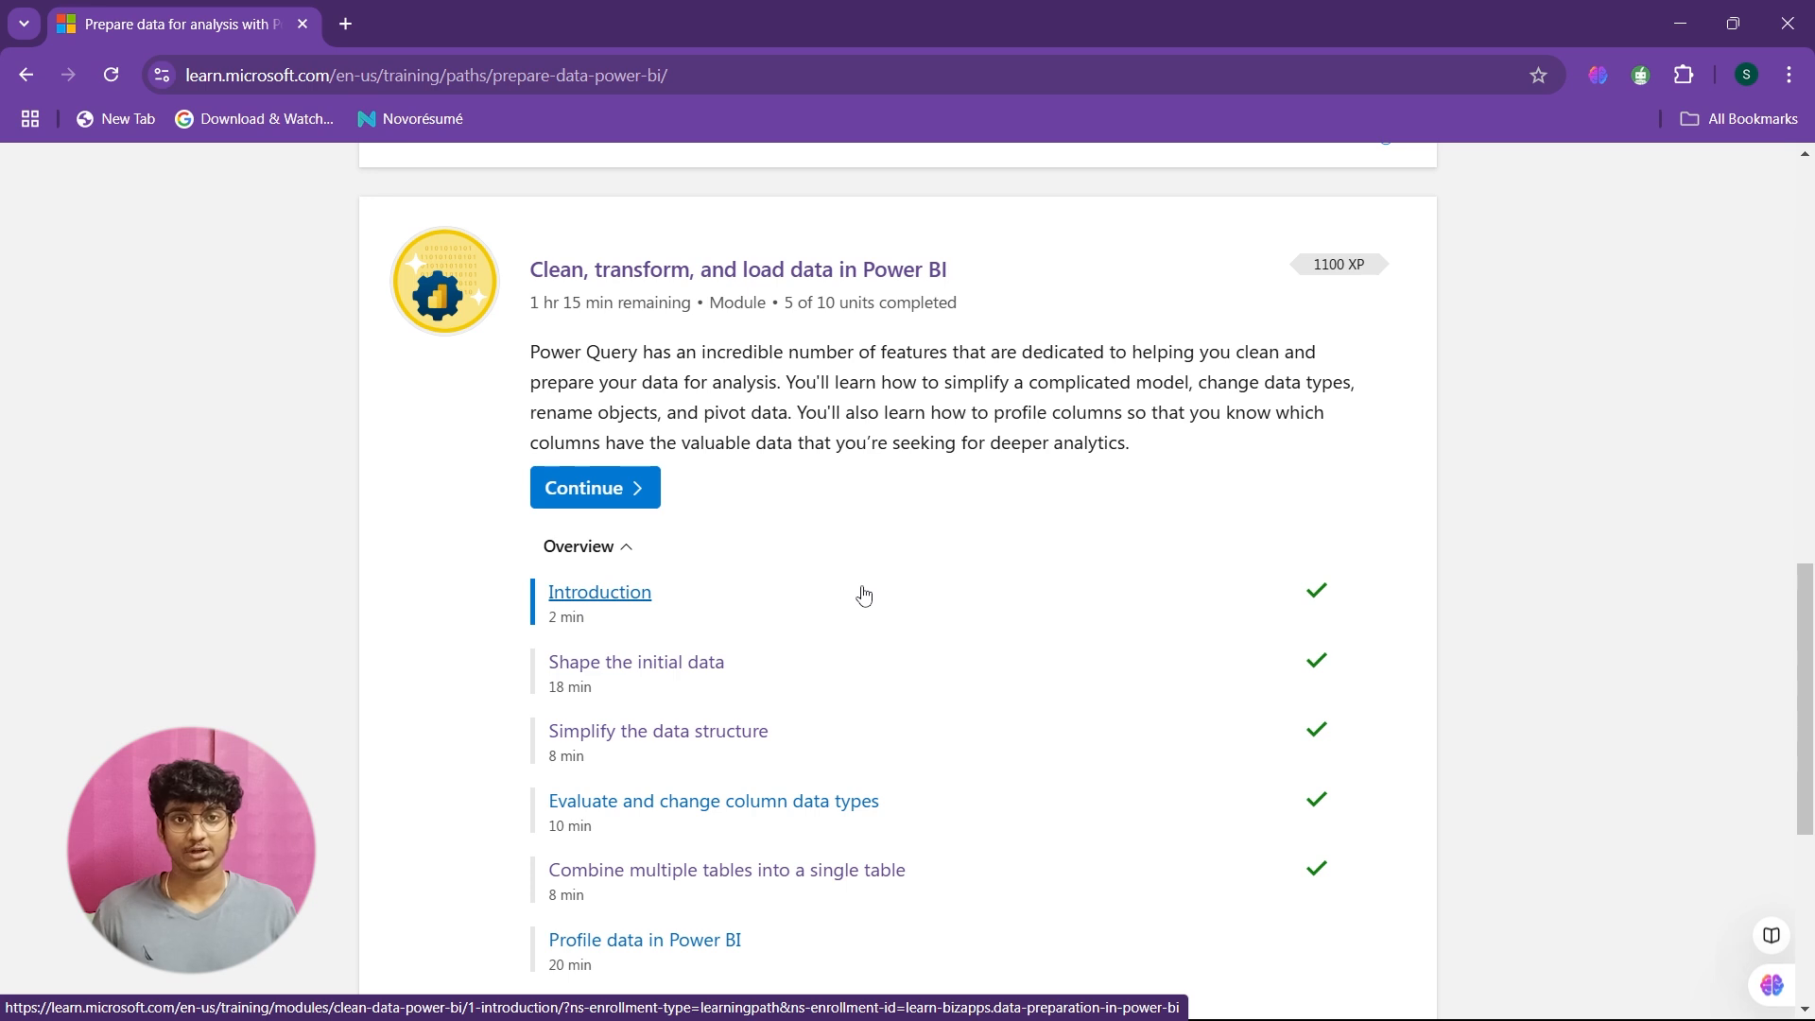
pyautogui.scroll(-1, 863, 594)
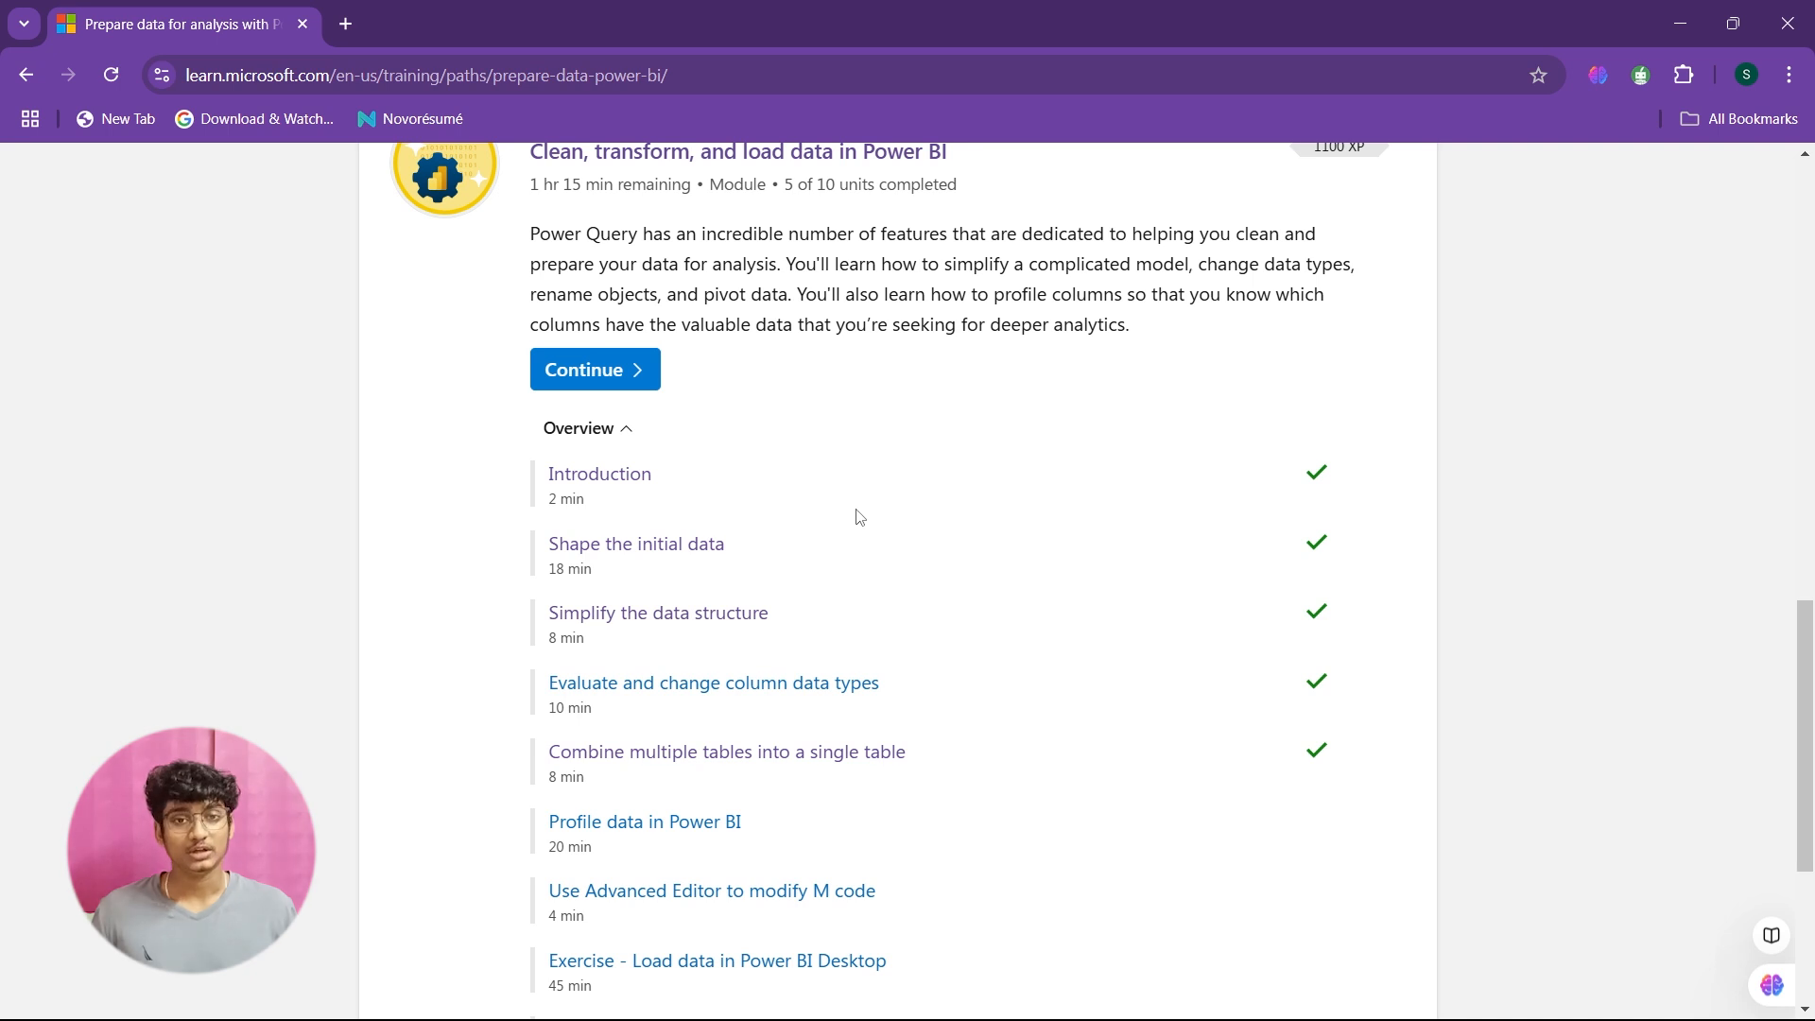
# Step: Switch to the Notion page 'Shape the initial data' and read its 'Why' and 'Get started with Power Query Editor' sections
pyautogui.hotkey('alt', 'Tab')
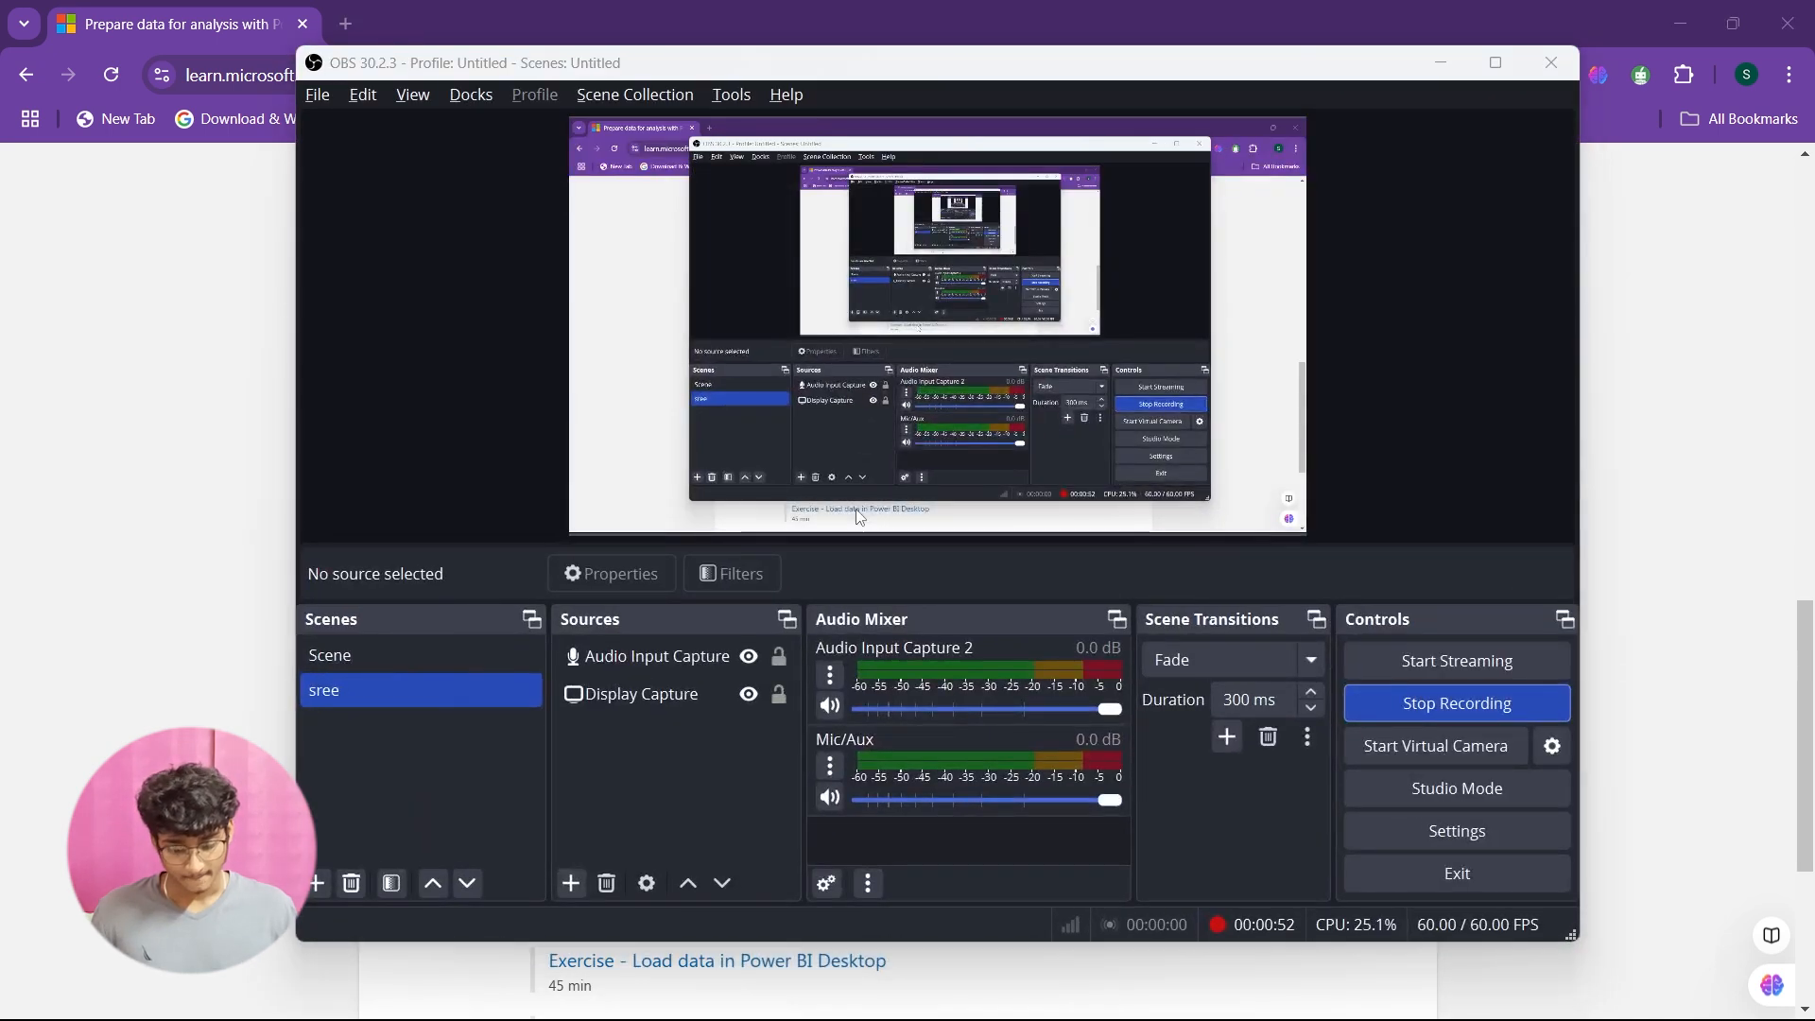
pyautogui.hotkey('alt', 'Tab')
pyautogui.click(857, 516)
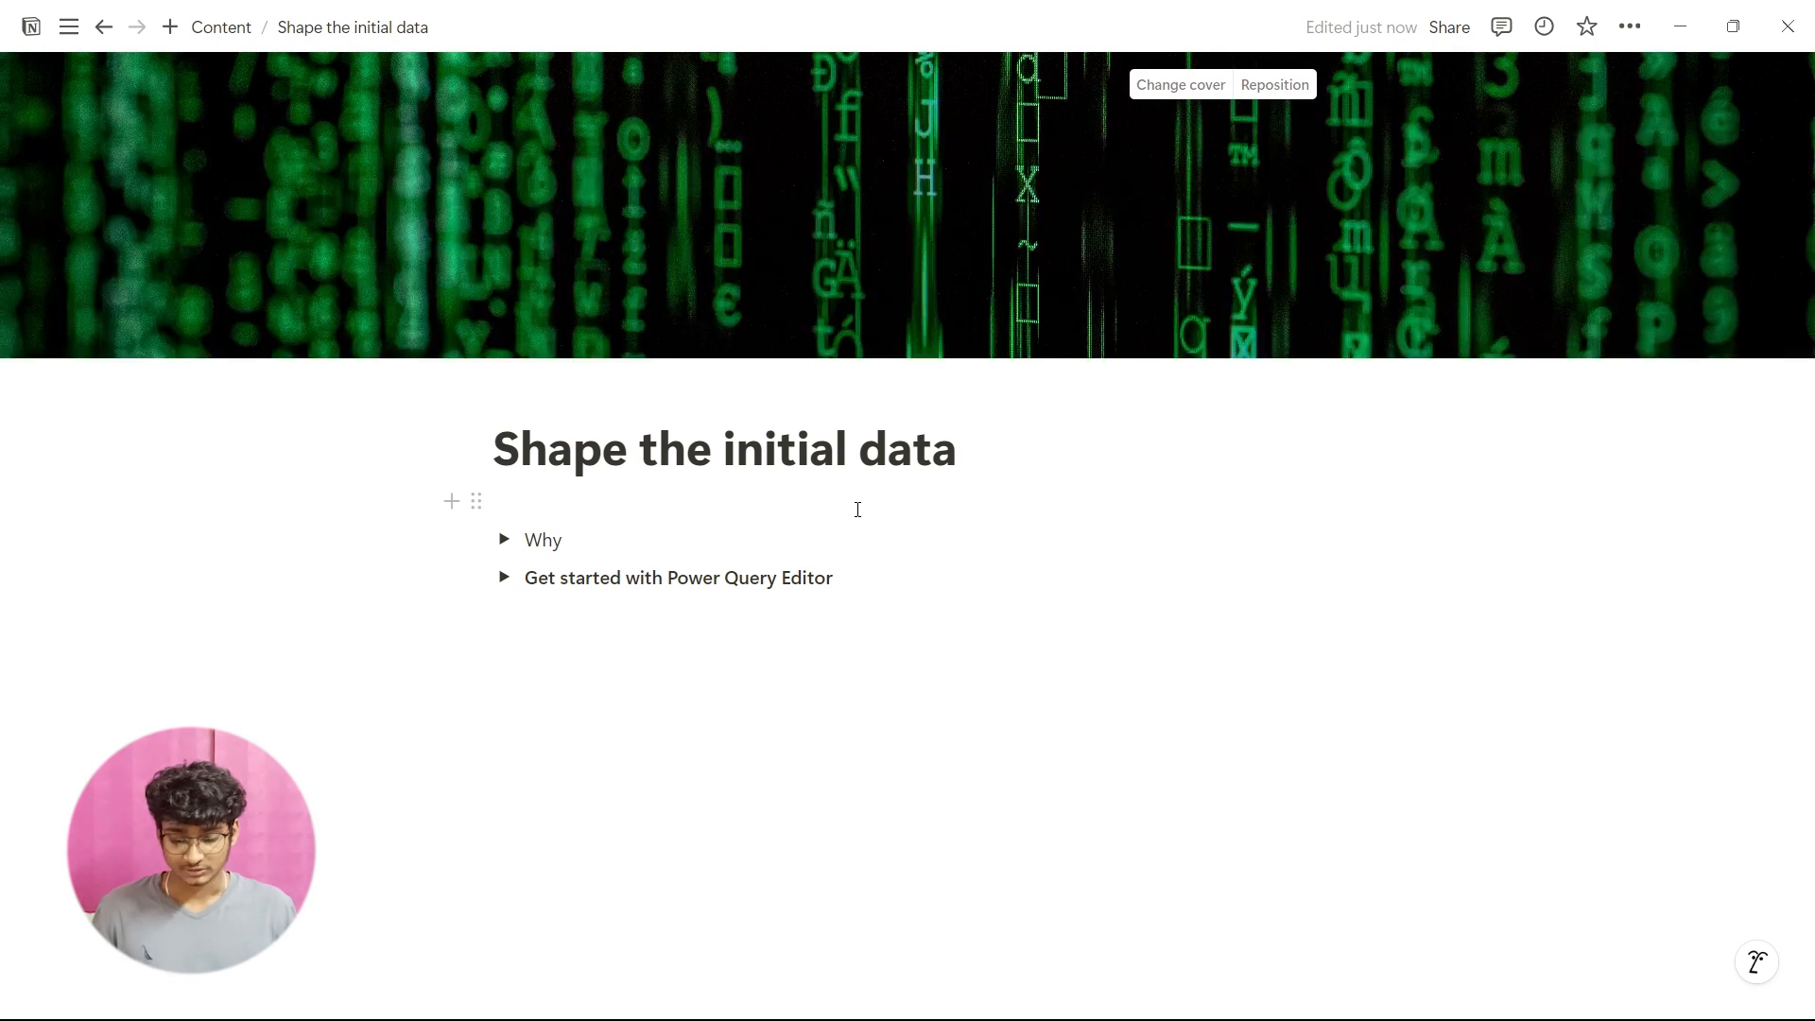
pyautogui.click(504, 539)
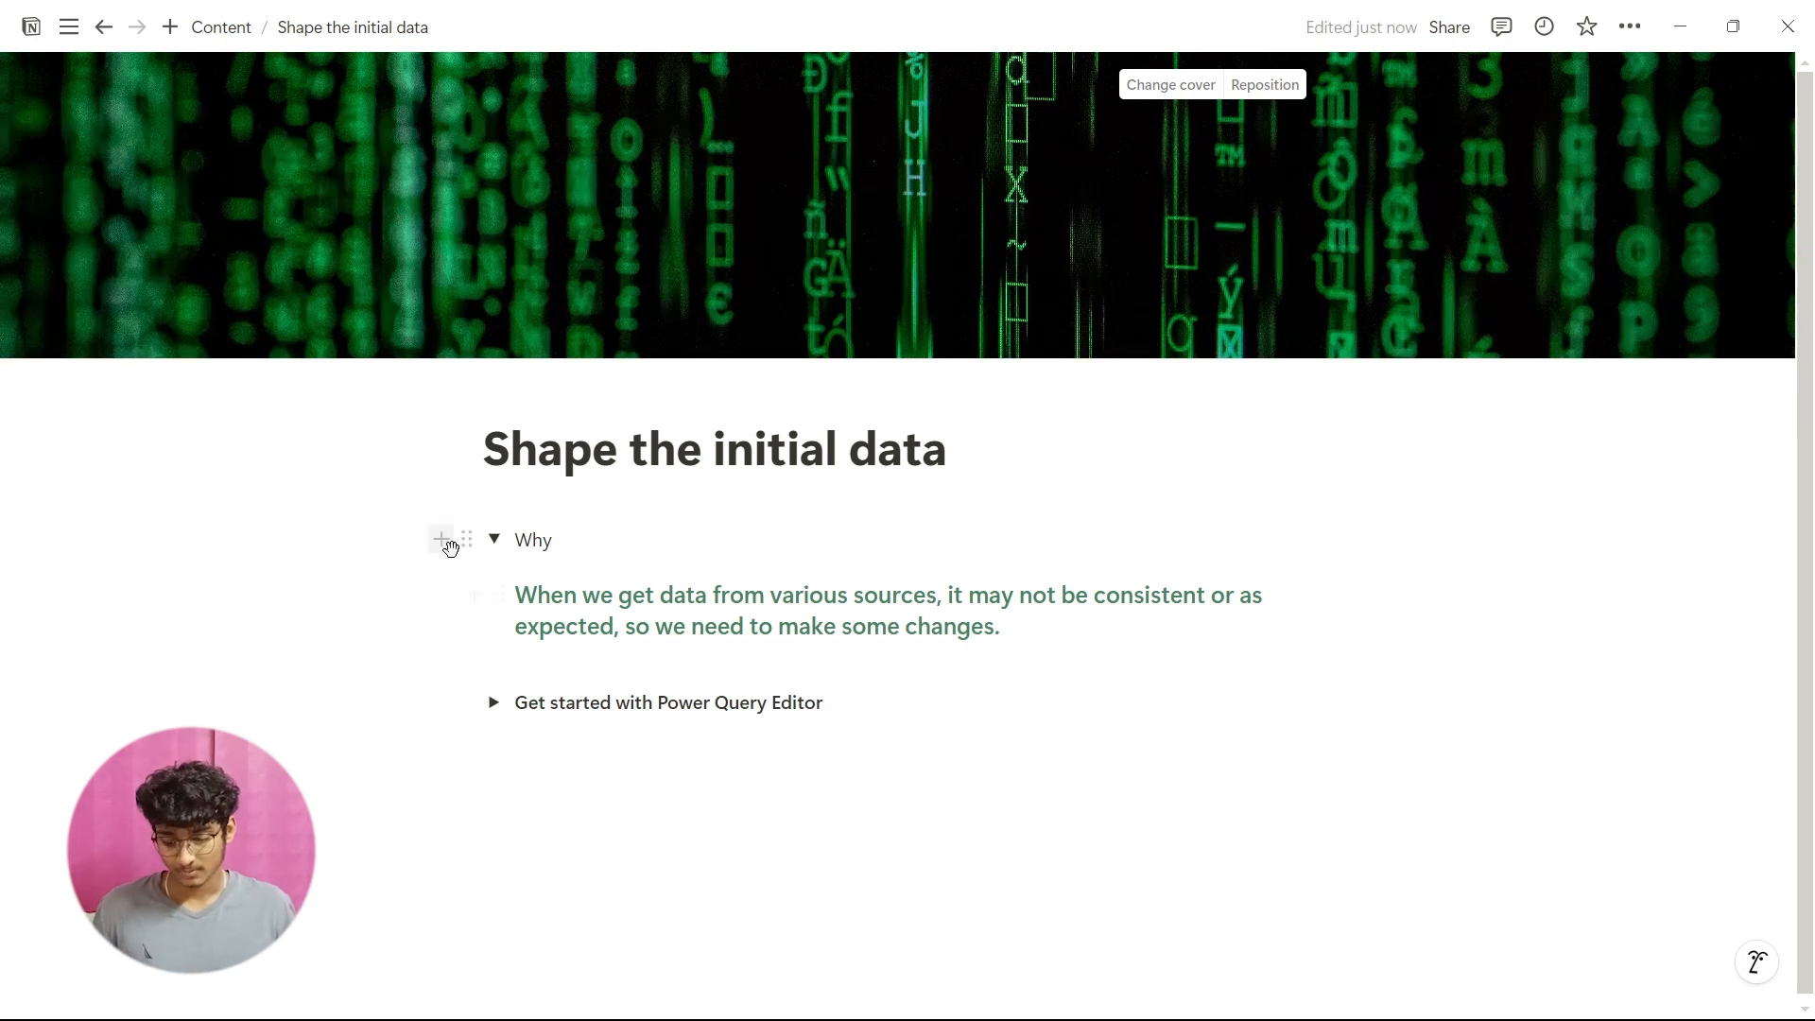
pyautogui.click(494, 539)
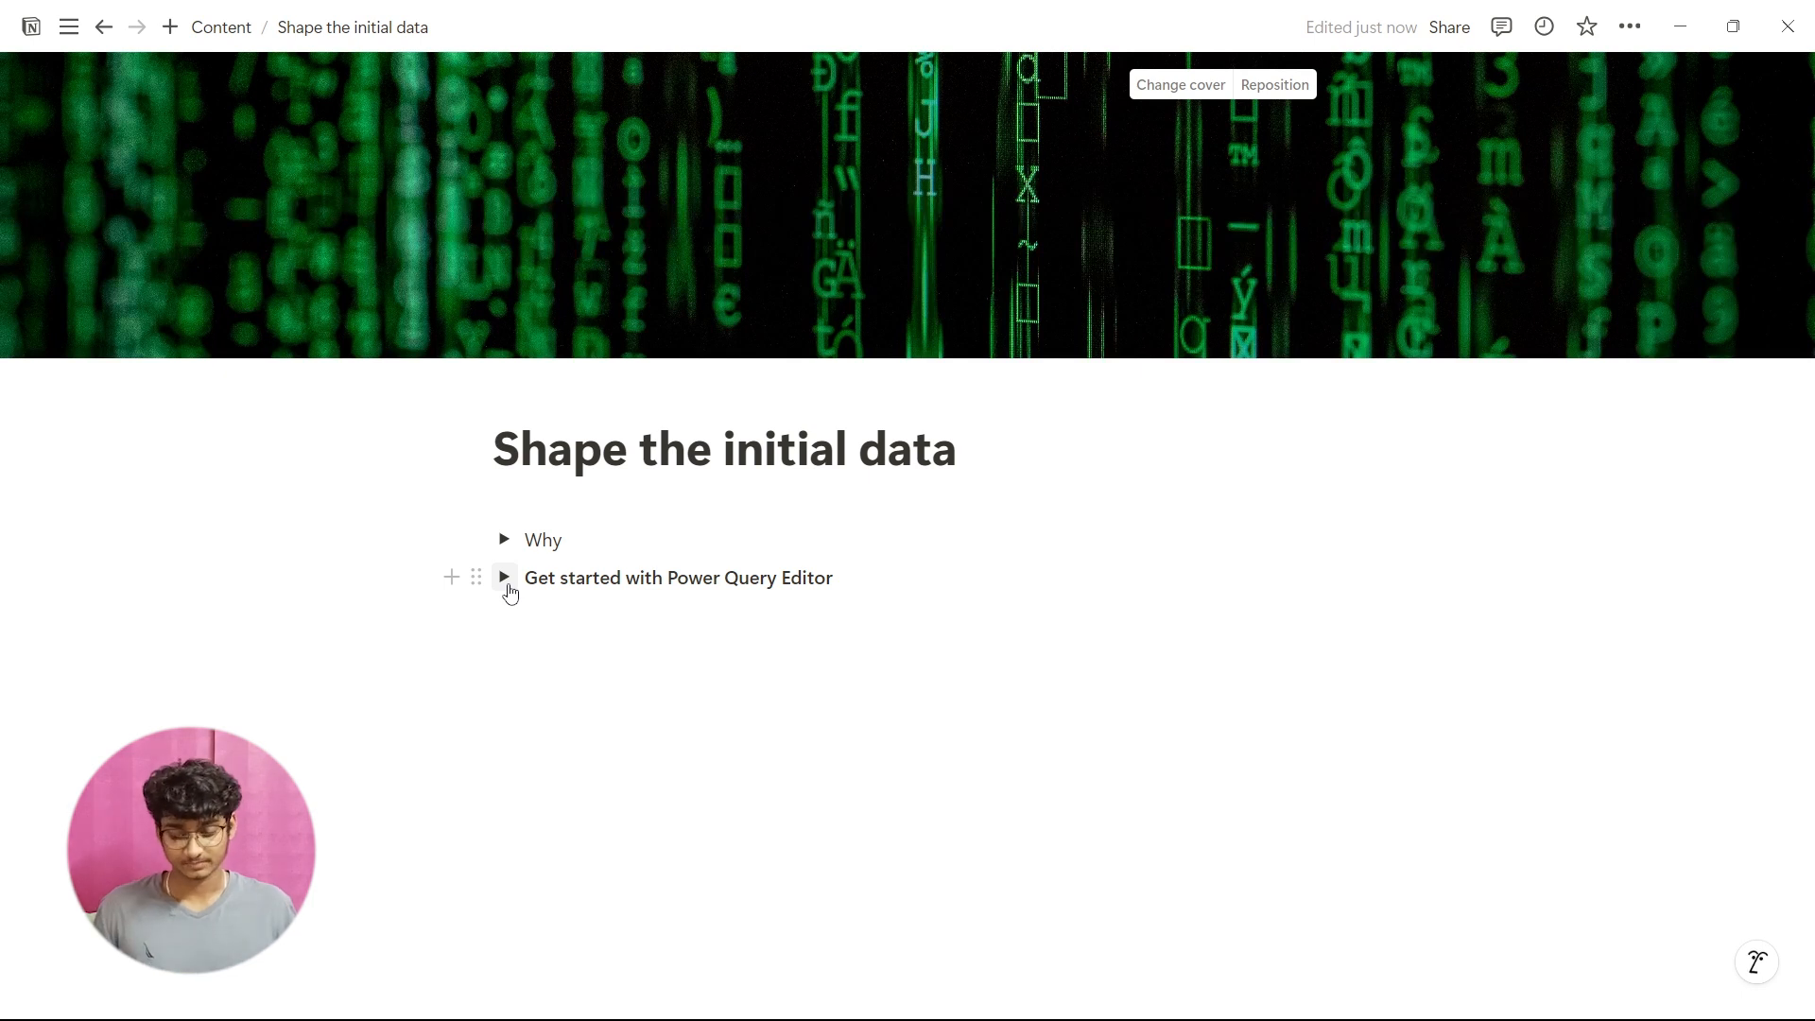
pyautogui.click(507, 588)
pyautogui.scroll(-2, 615, 535)
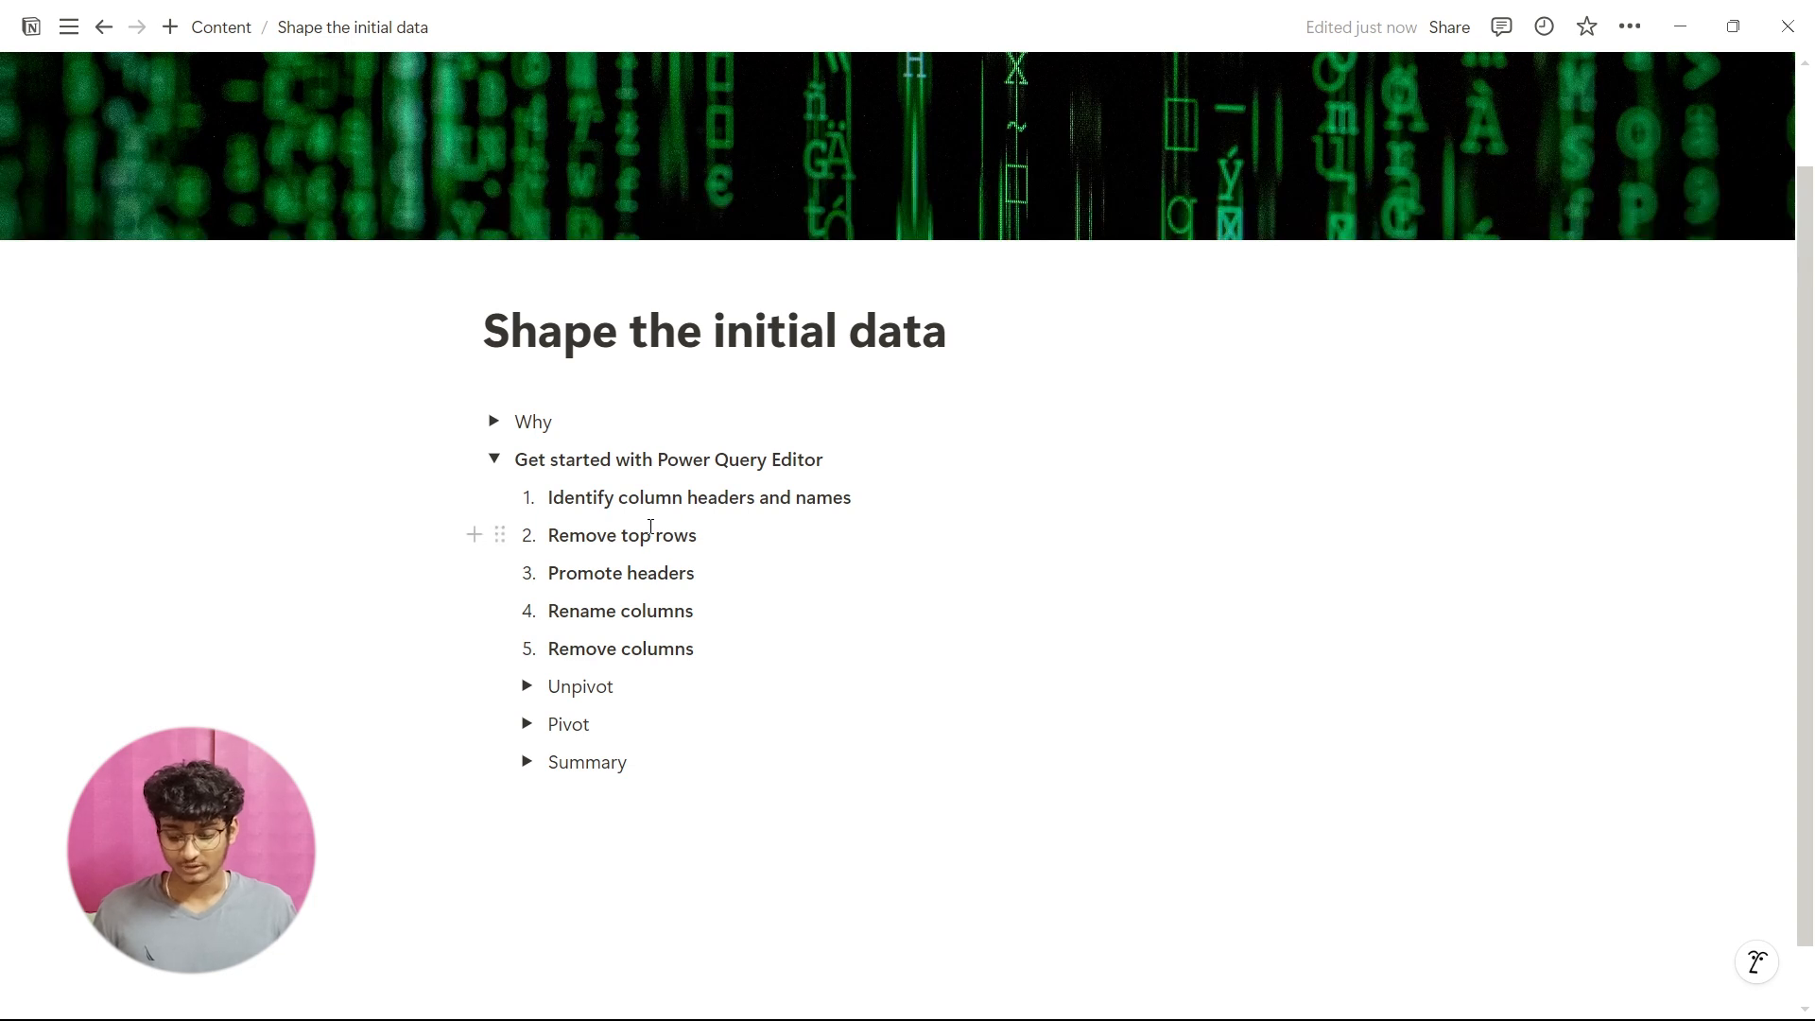
# Step: View the data cleaning query in Power Query Editor, and return to the Notion notes to check the first task
pyautogui.hotkey('alt', 'Tab')
pyautogui.hotkey('alt', 'Tab')
pyautogui.hotkey('alt', 'Tab')
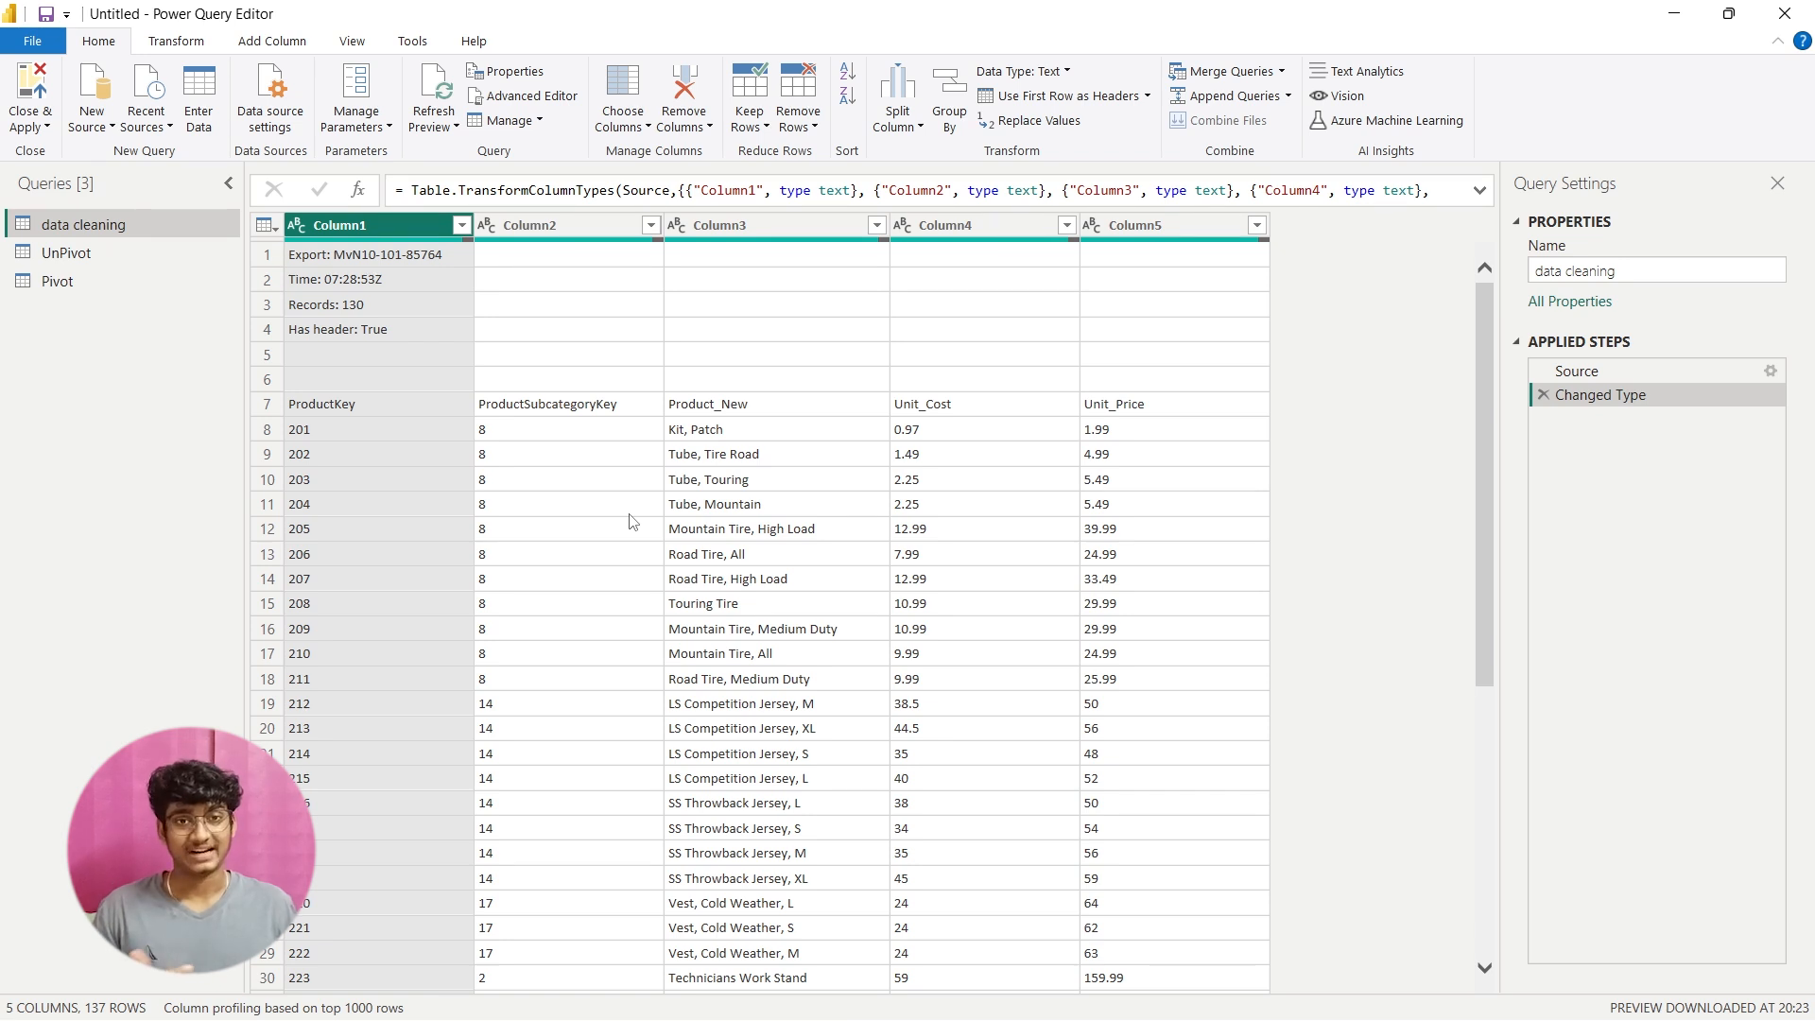
pyautogui.hotkey('alt', 'Tab')
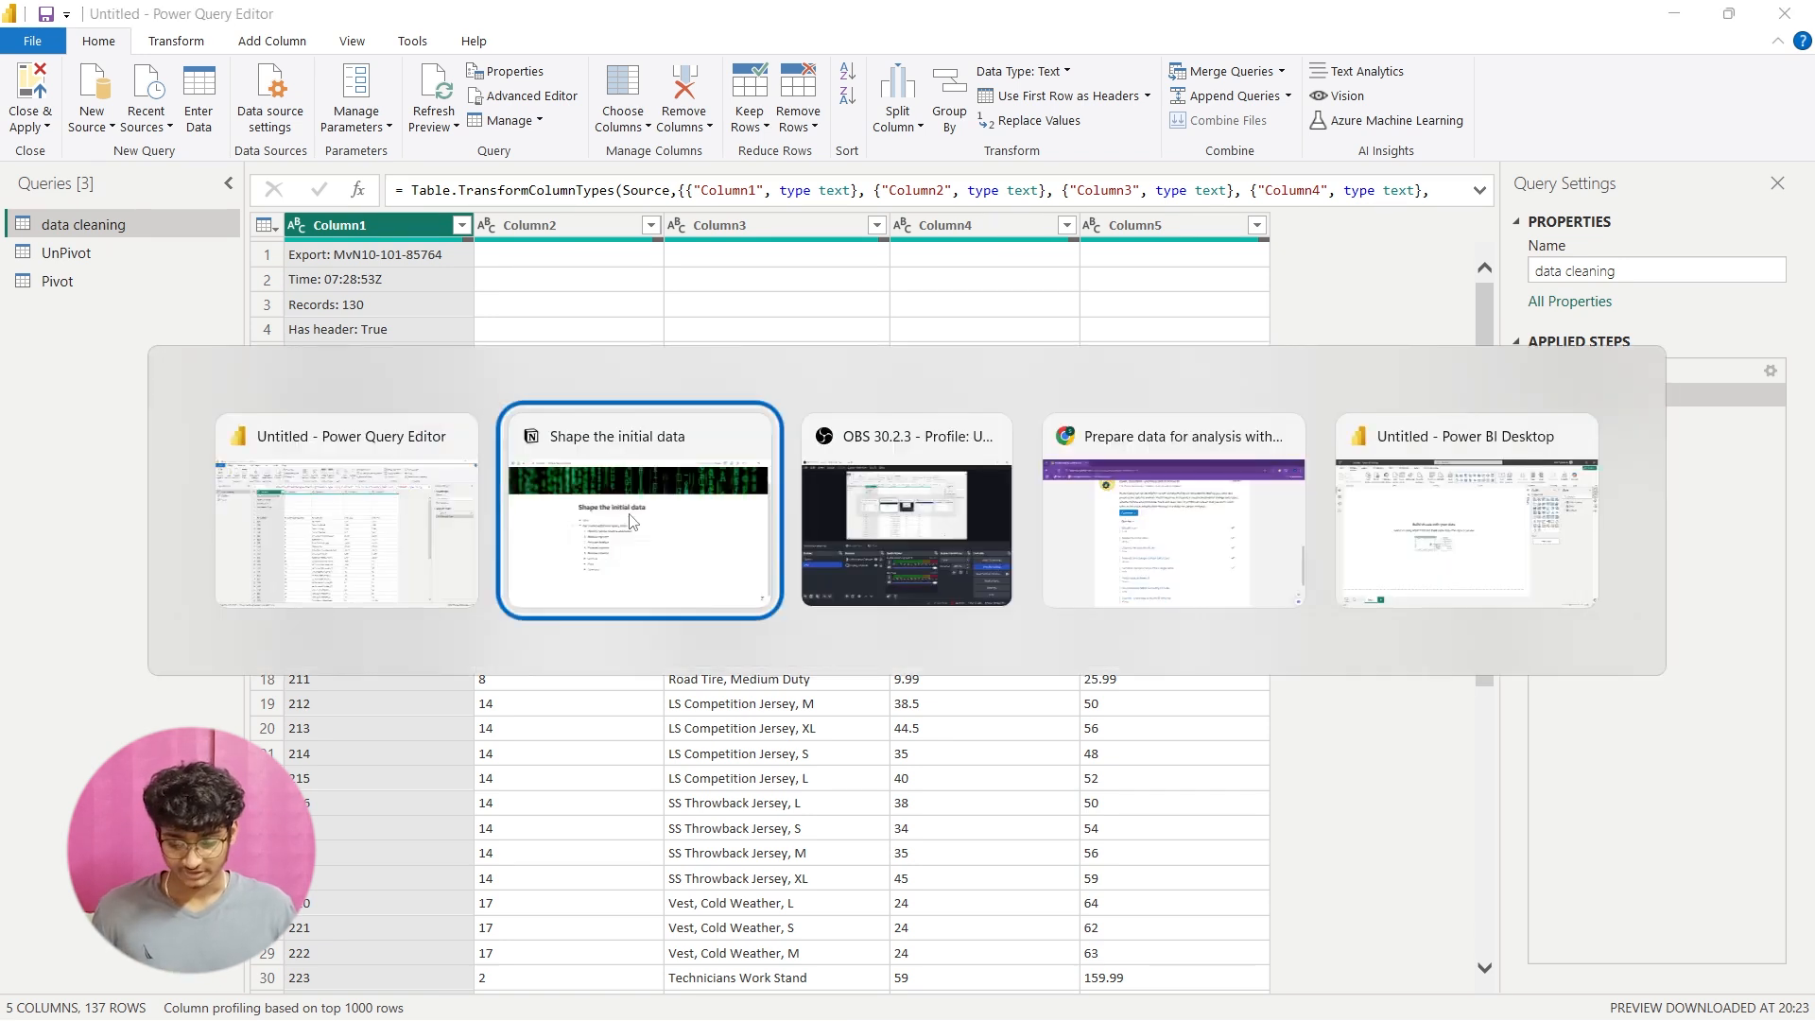
pyautogui.click(631, 521)
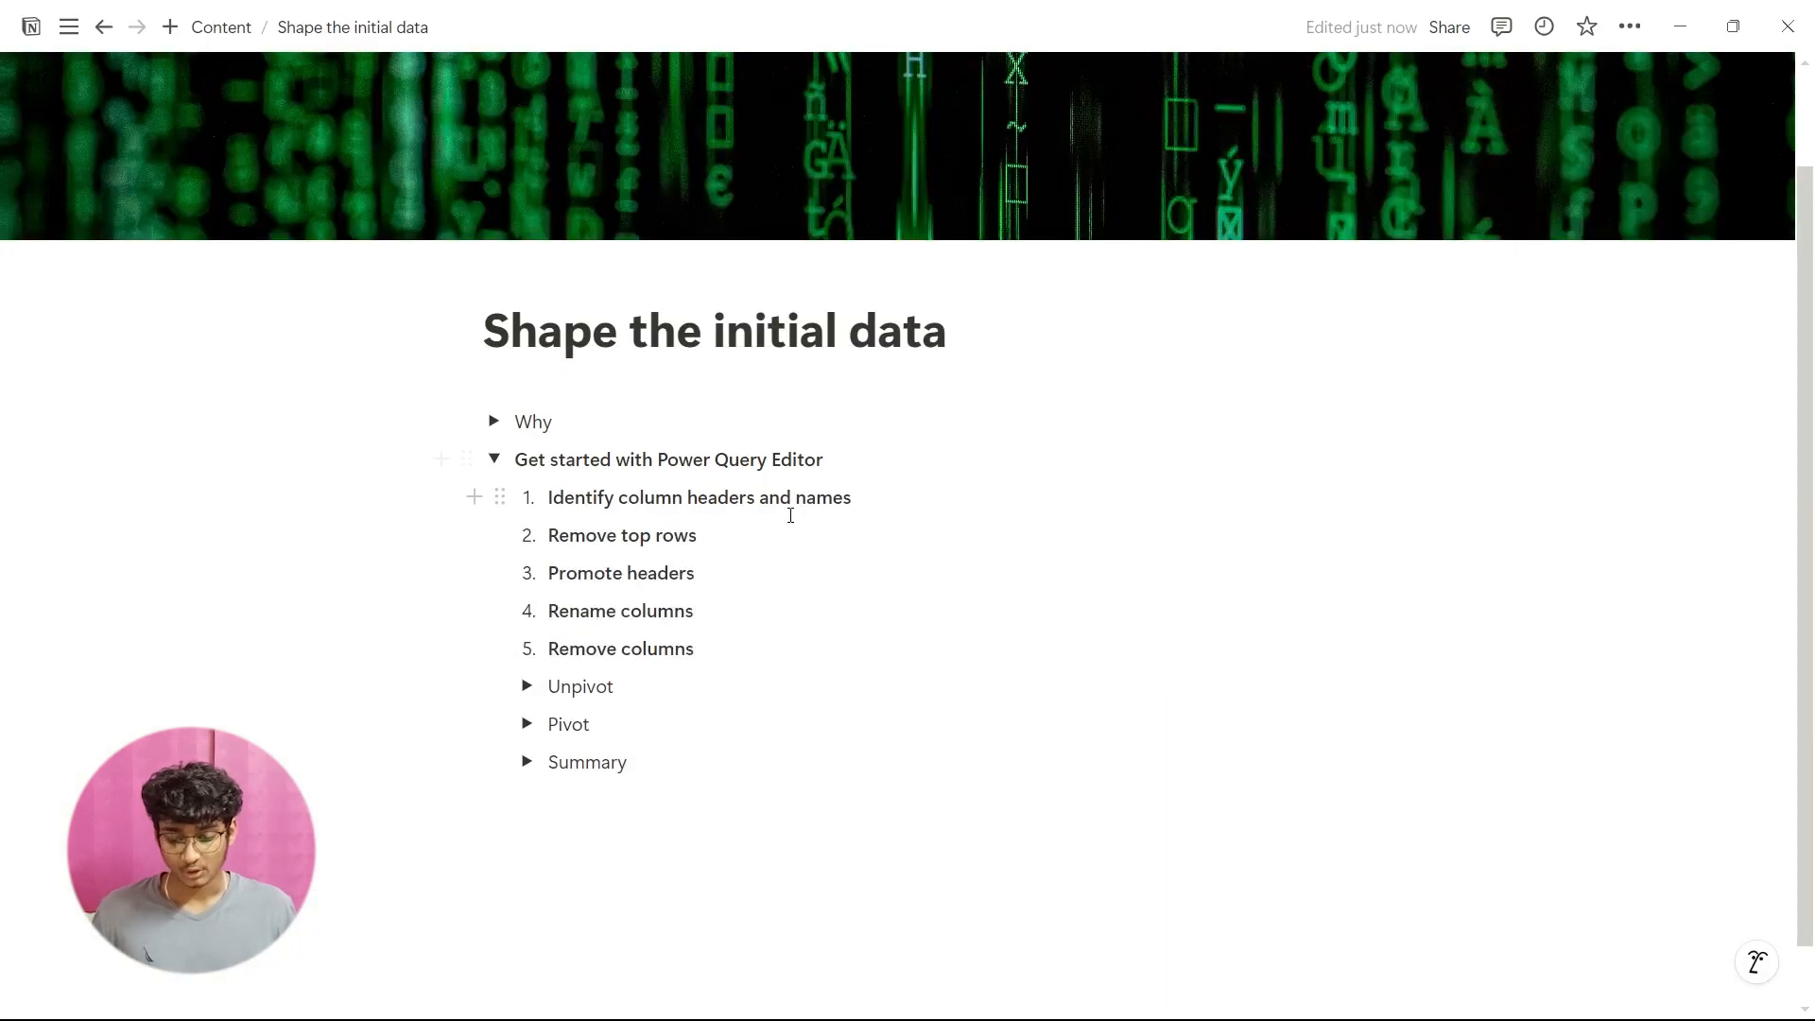
# Step: Switch to Power Query Editor and inspect the headers of Column1 to Column5 in the data cleaning query
pyautogui.hotkey('alt', 'Tab')
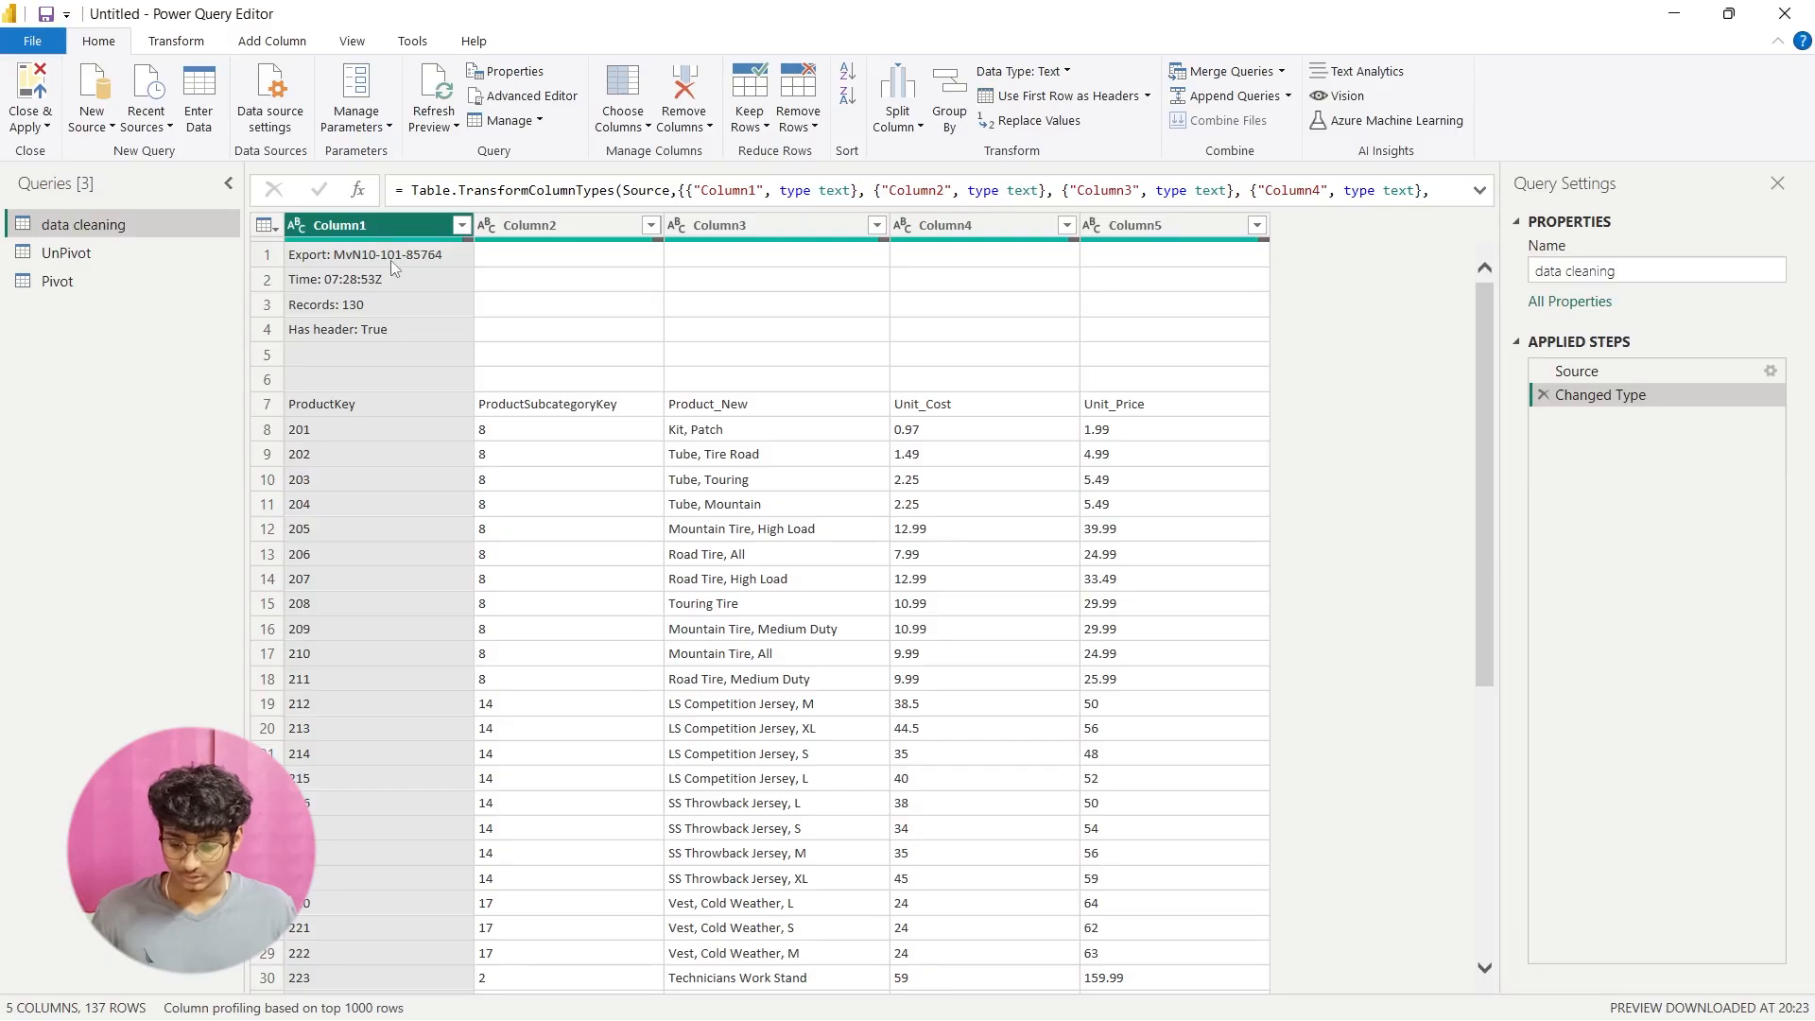
pyautogui.click(518, 236)
pyautogui.click(740, 235)
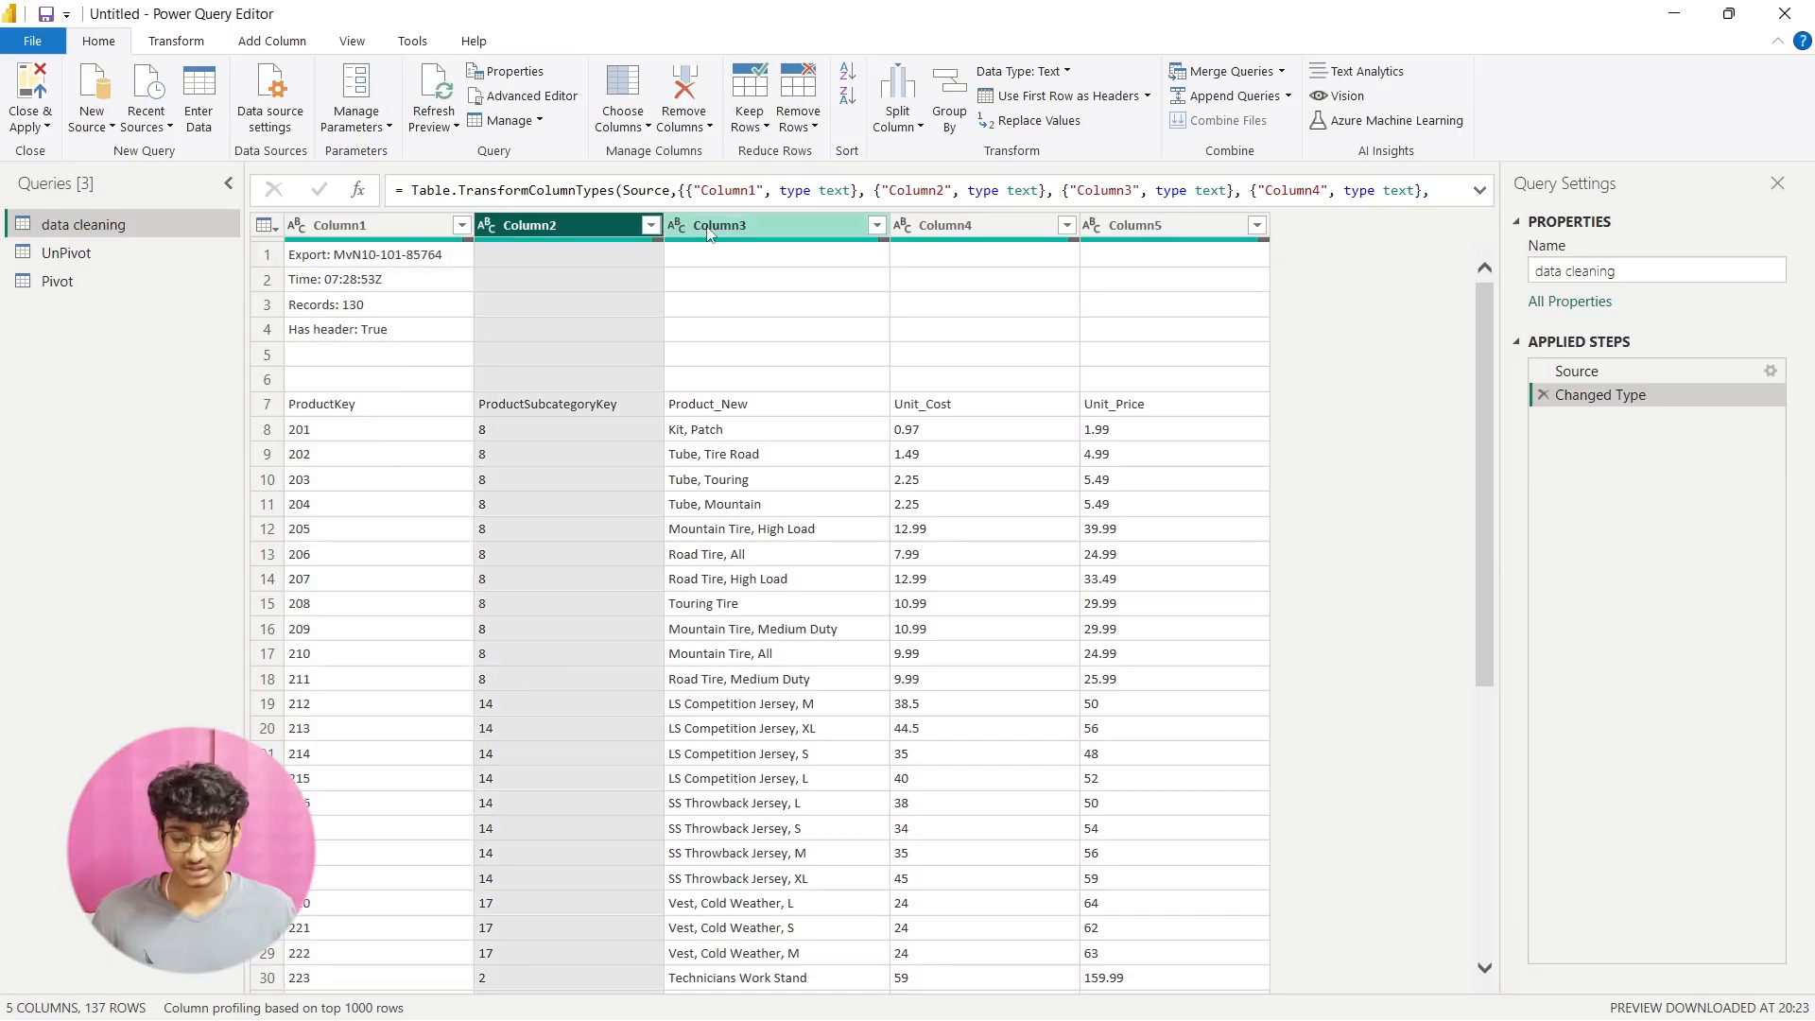
pyautogui.click(973, 223)
pyautogui.click(1131, 234)
pyautogui.click(361, 238)
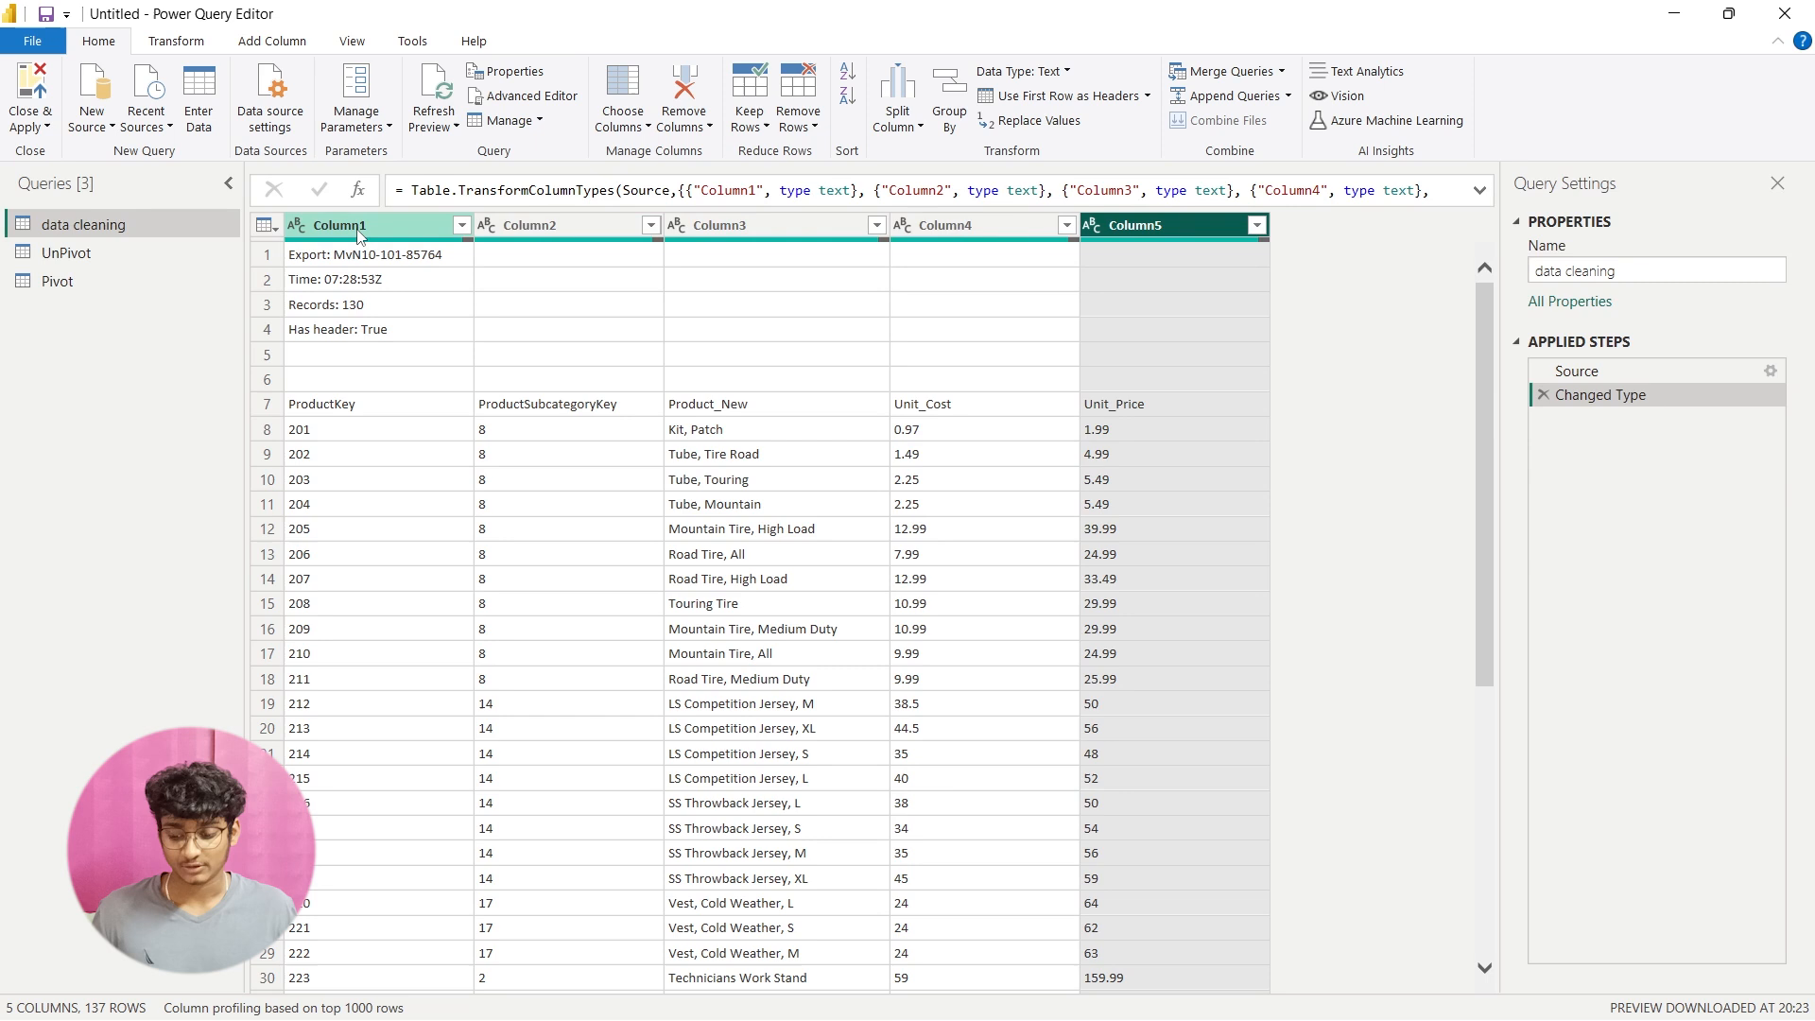
pyautogui.click(556, 234)
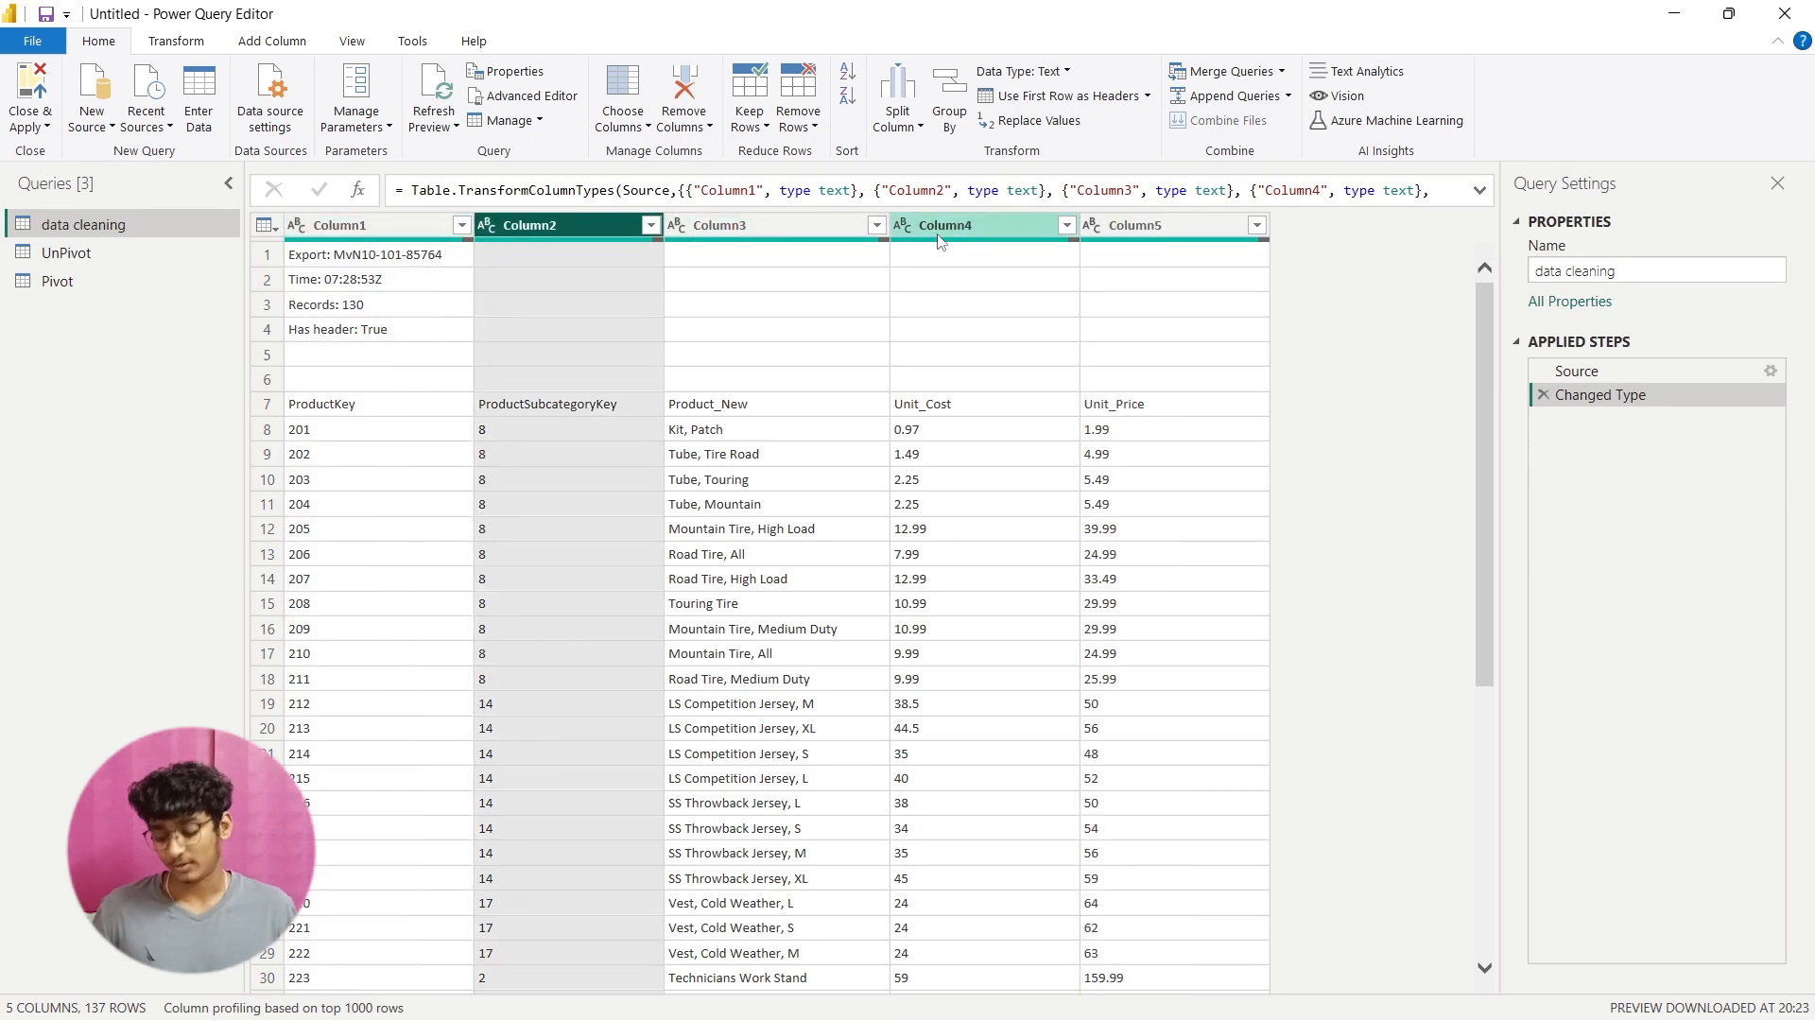
# Step: Check the next task in the Notion notes, and inspect the export information rows at the start of Column1 in Power Query Editor
pyautogui.hotkey('alt', 'Tab')
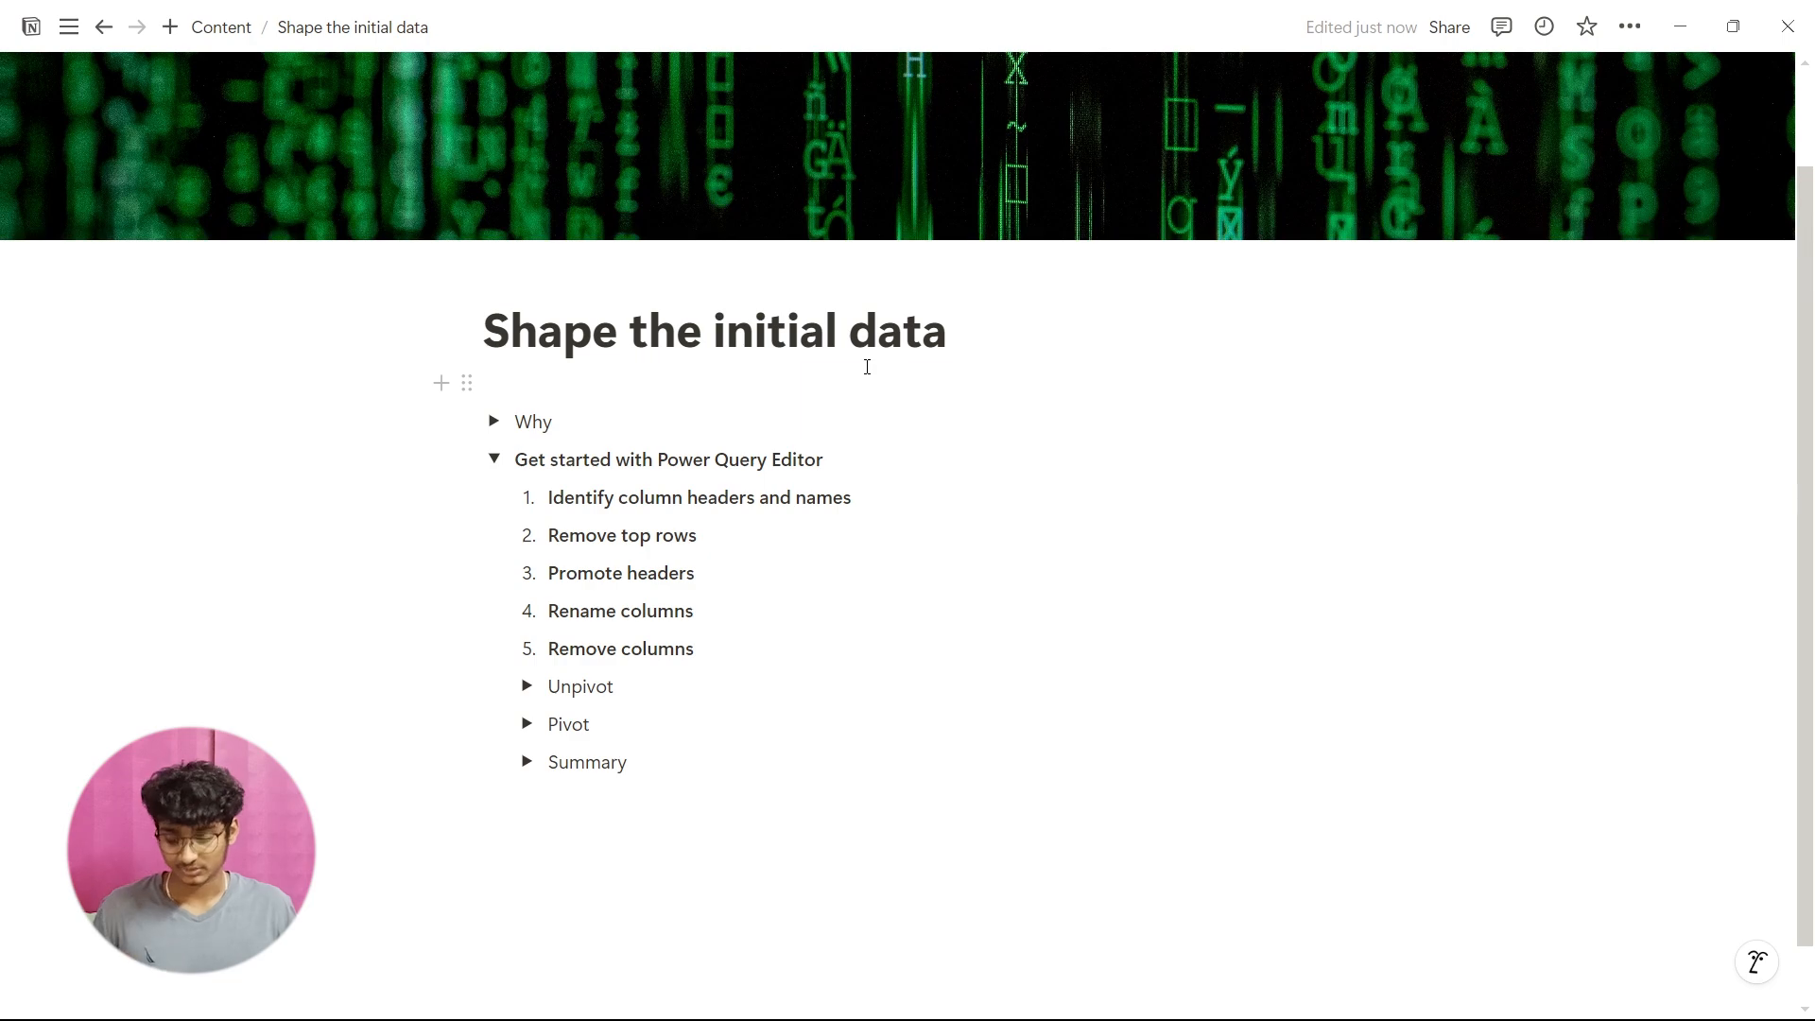
pyautogui.hotkey('alt', 'Tab')
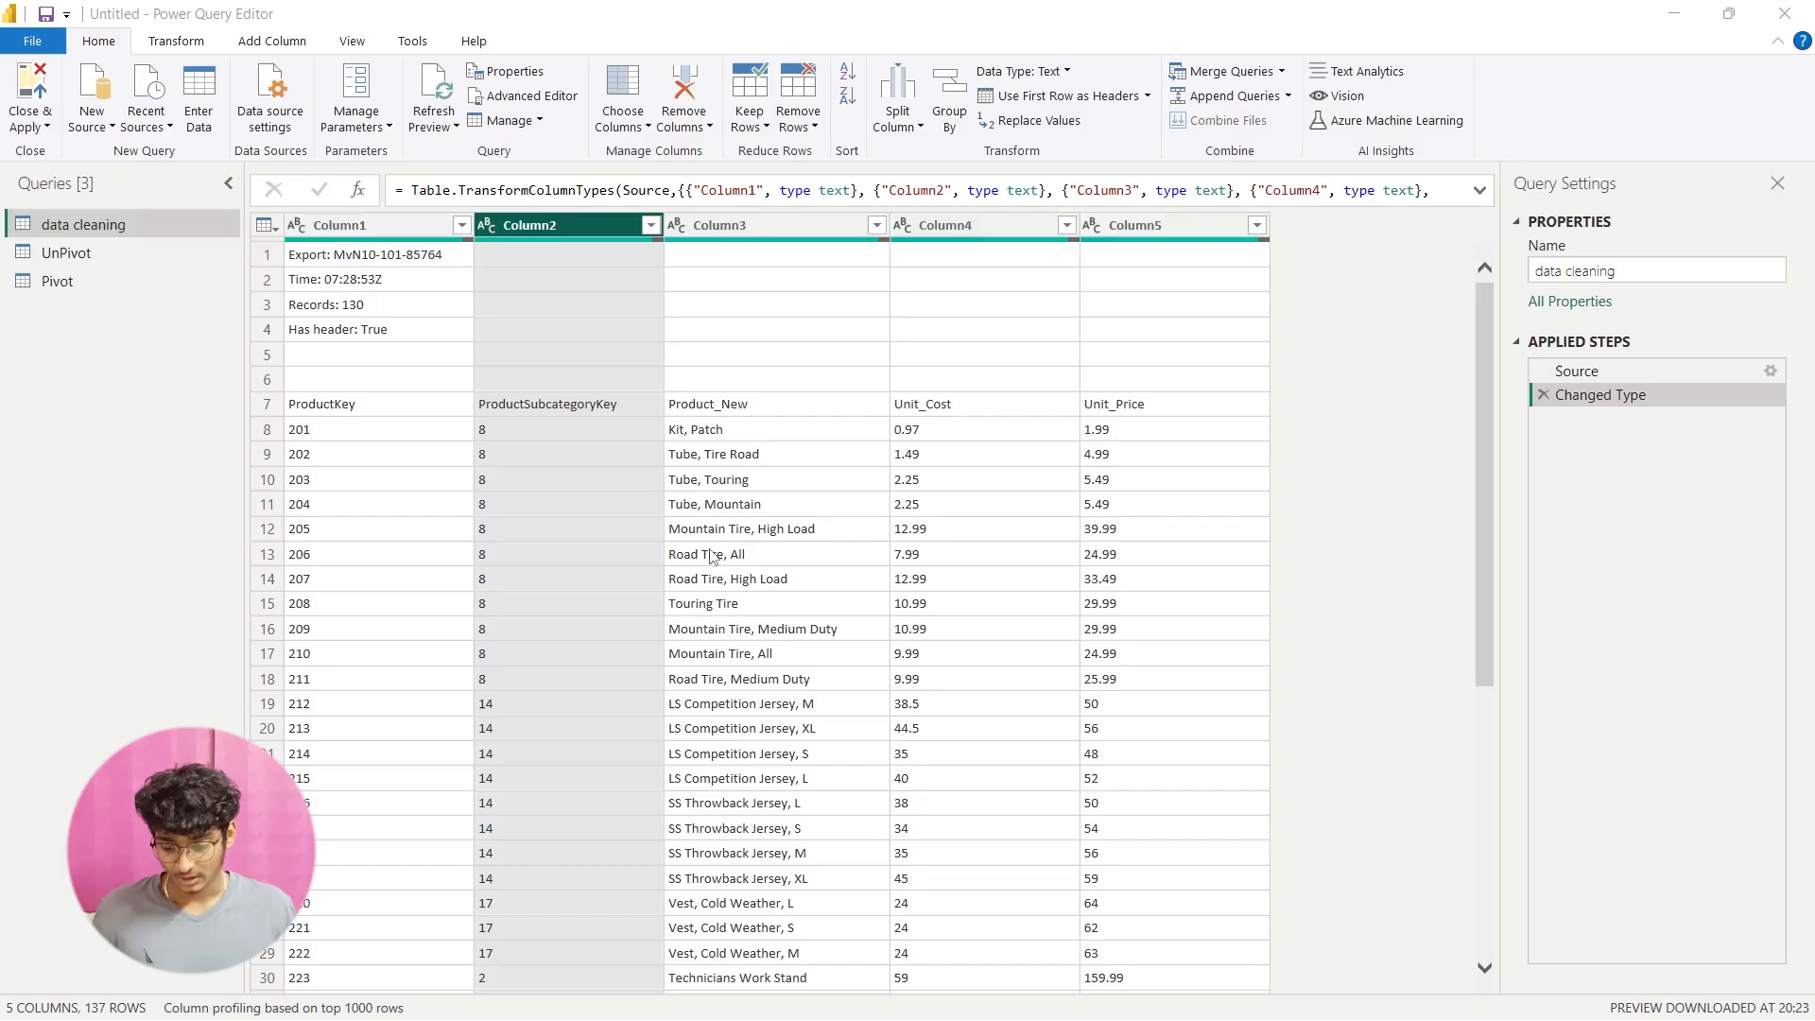
pyautogui.click(395, 261)
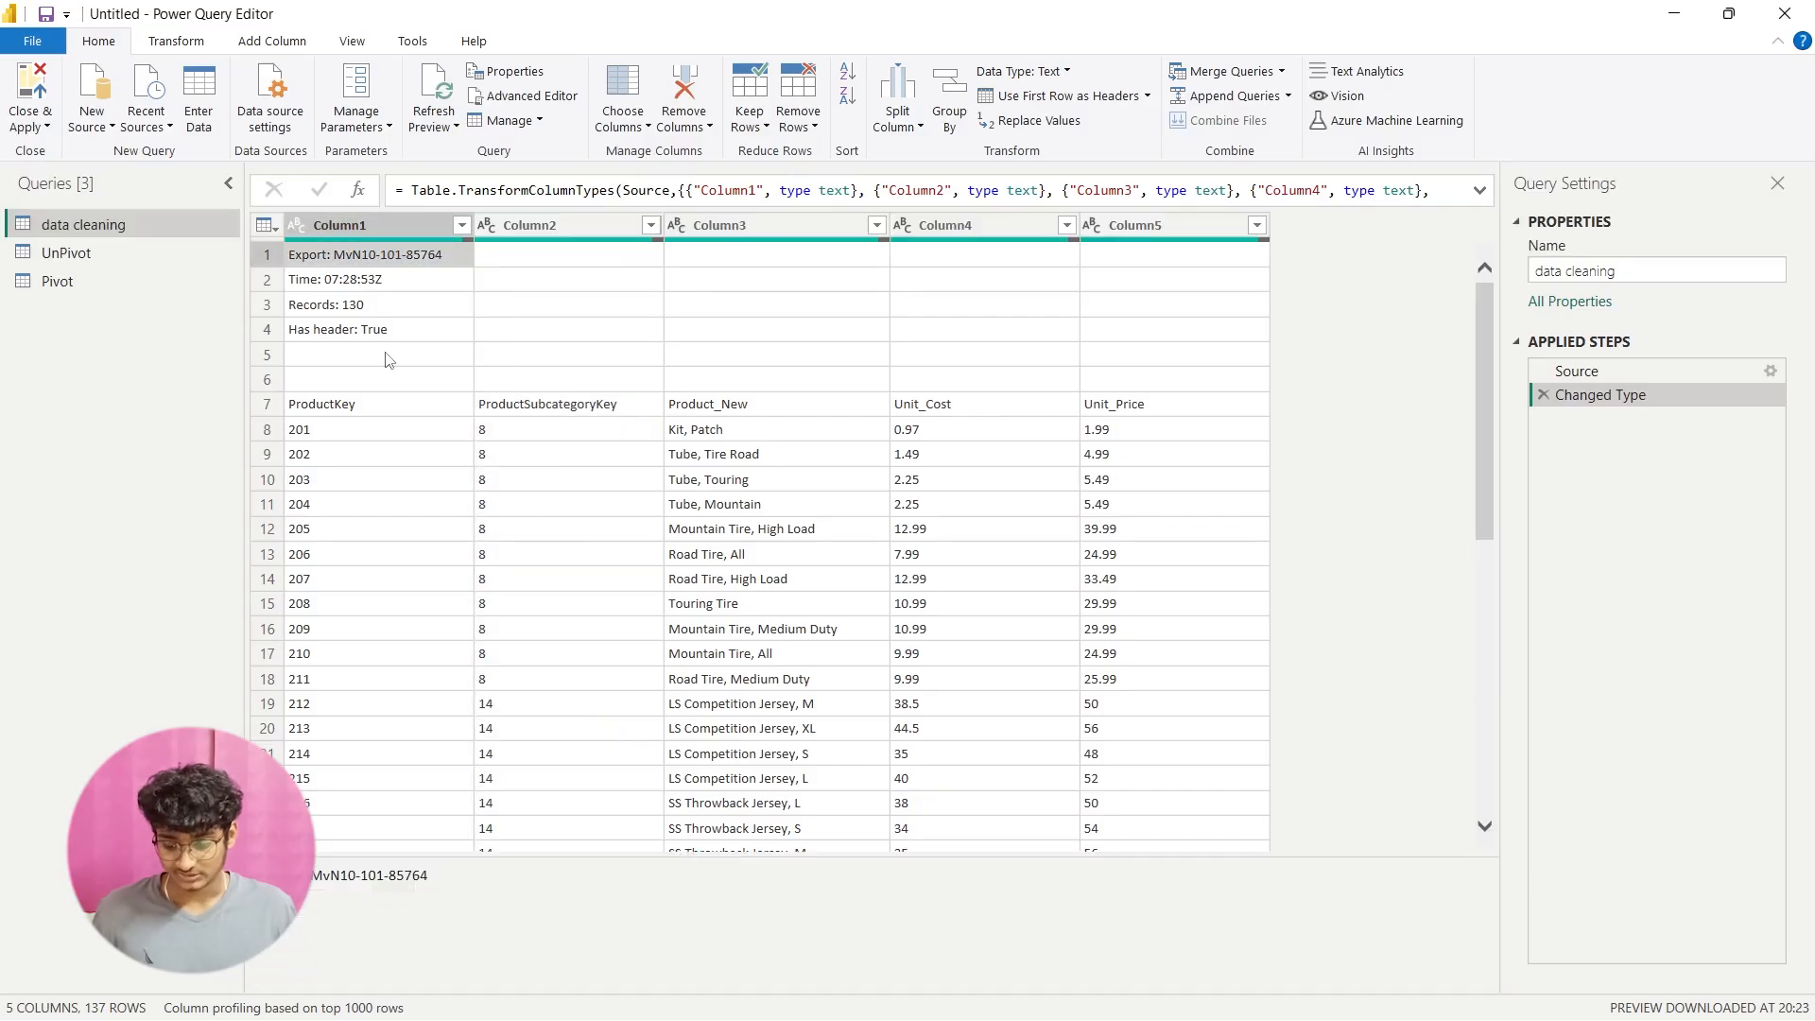
pyautogui.click(413, 286)
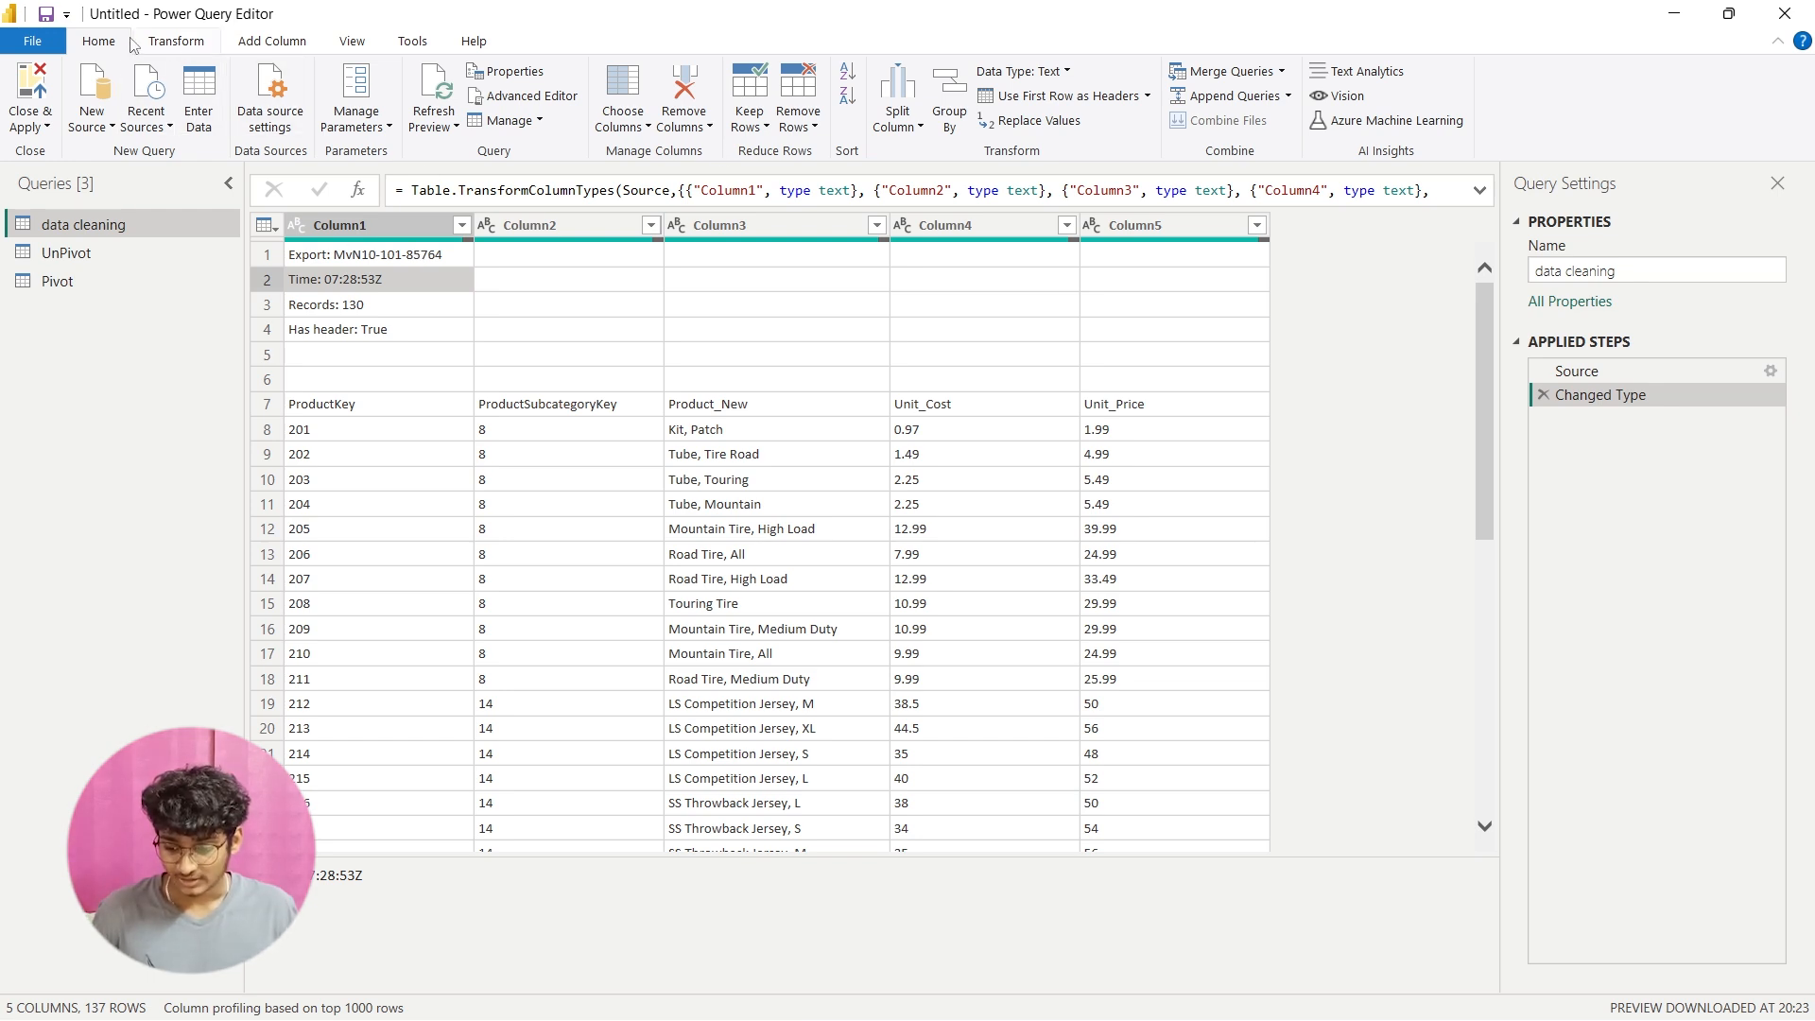
# Step: Remove the top 6 rows from the data cleaning query
pyautogui.click(802, 134)
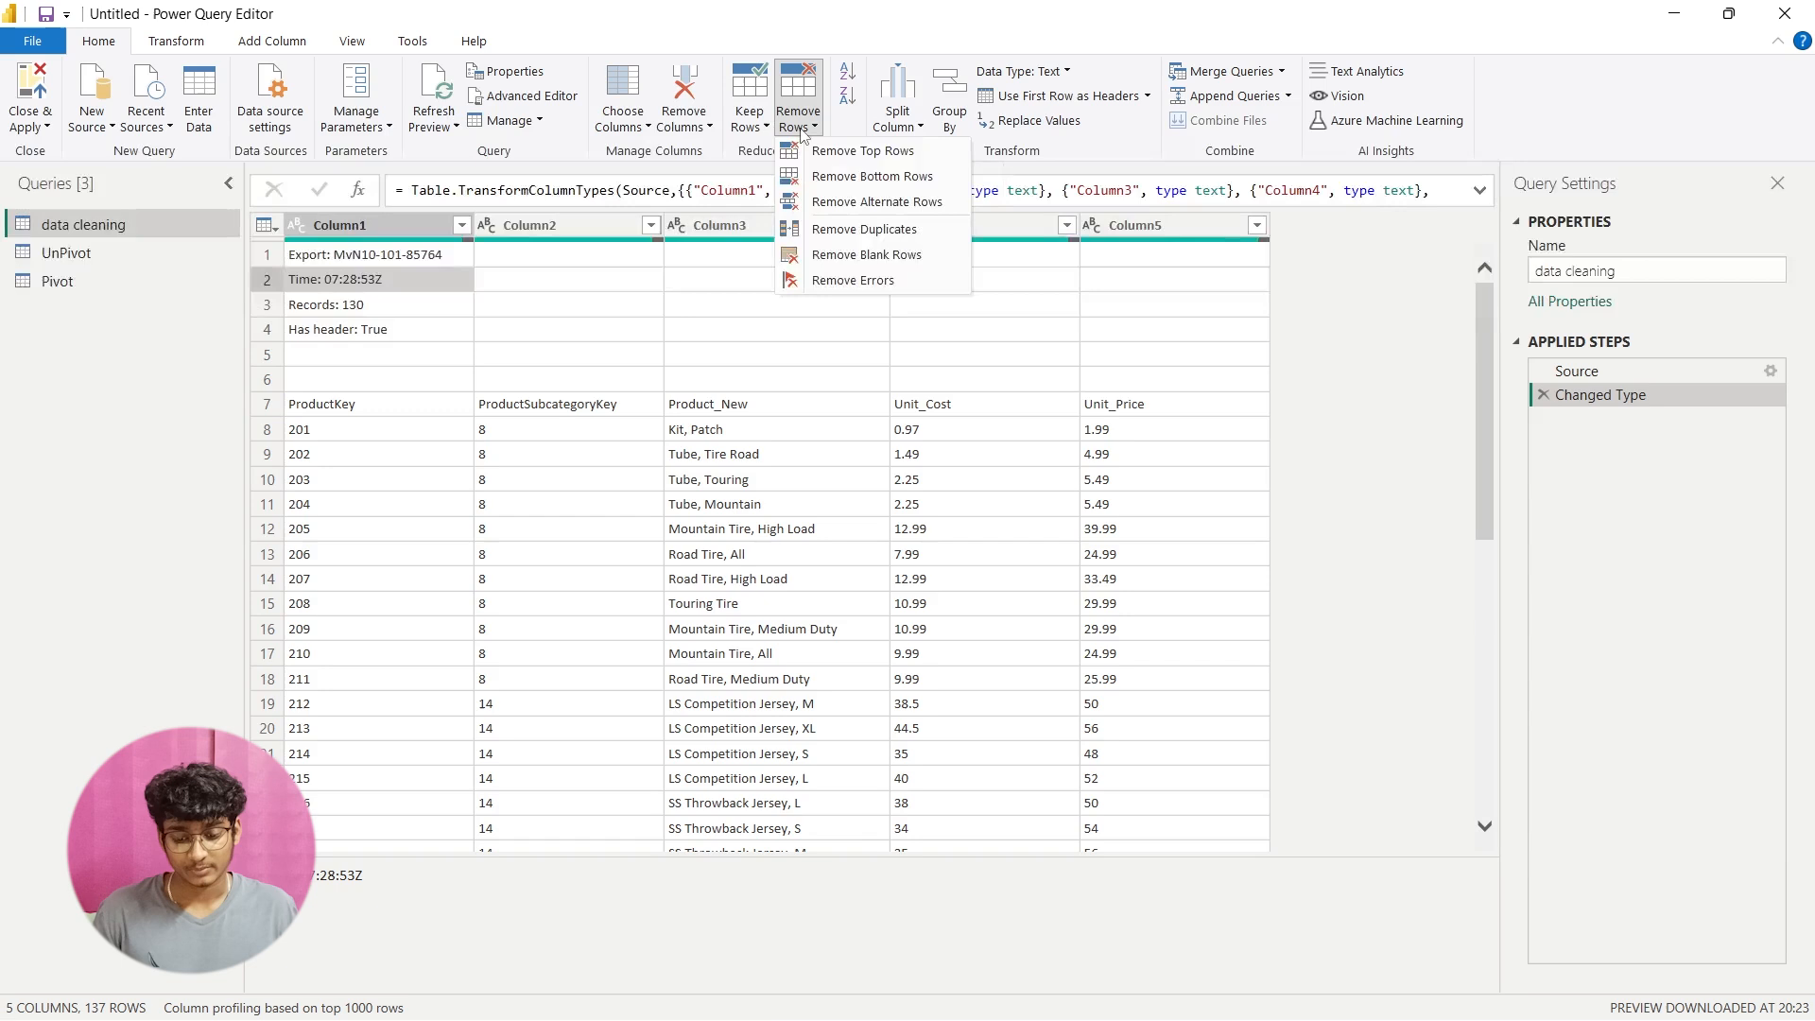
pyautogui.click(863, 151)
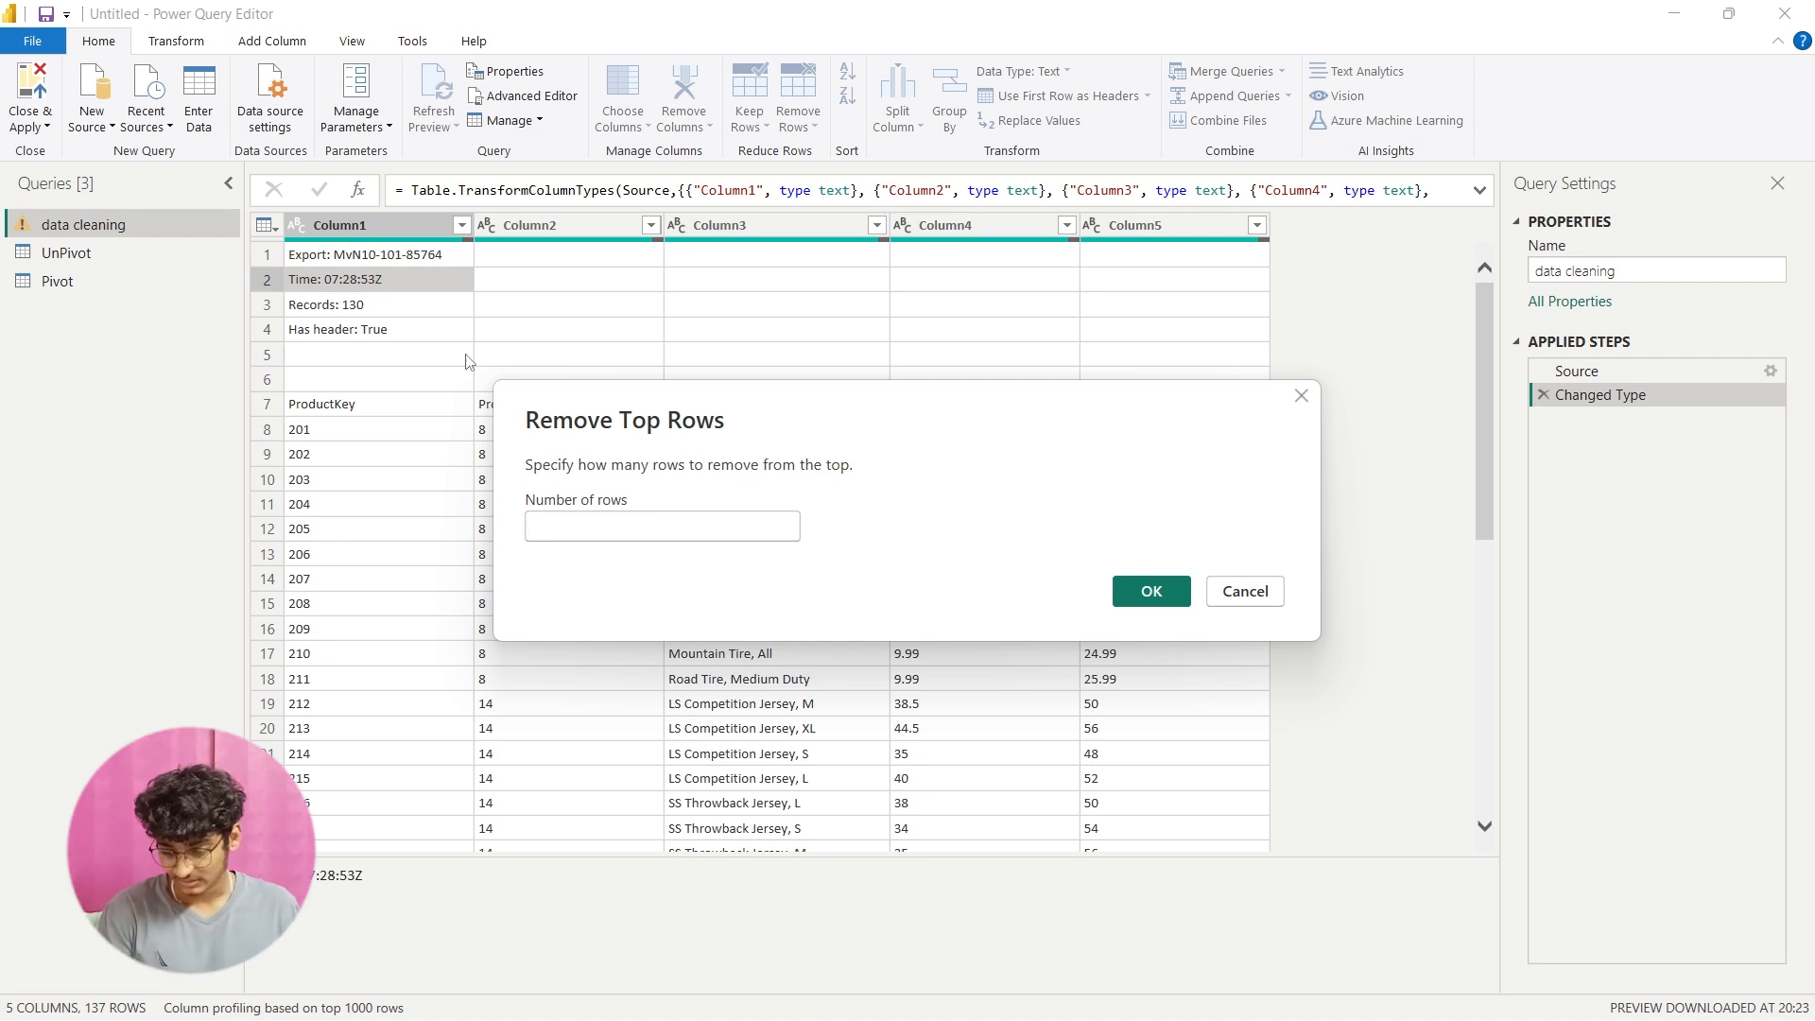
pyautogui.write('6')
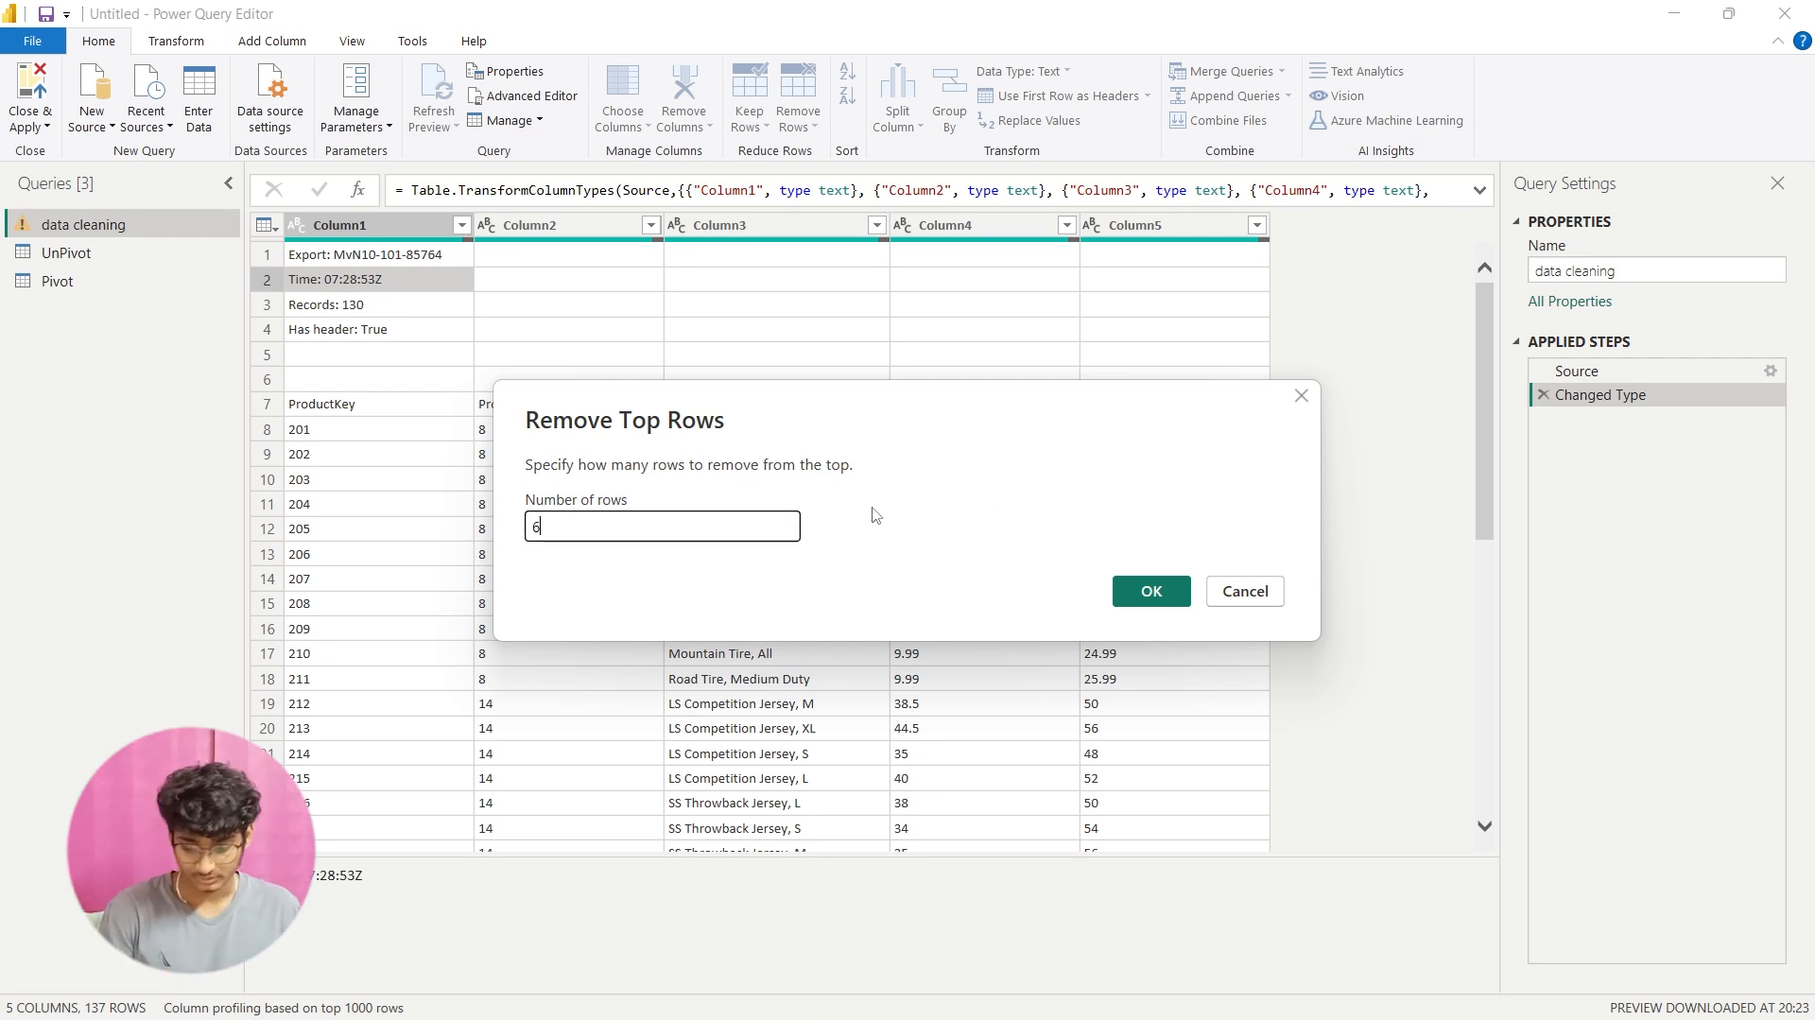
pyautogui.click(1149, 593)
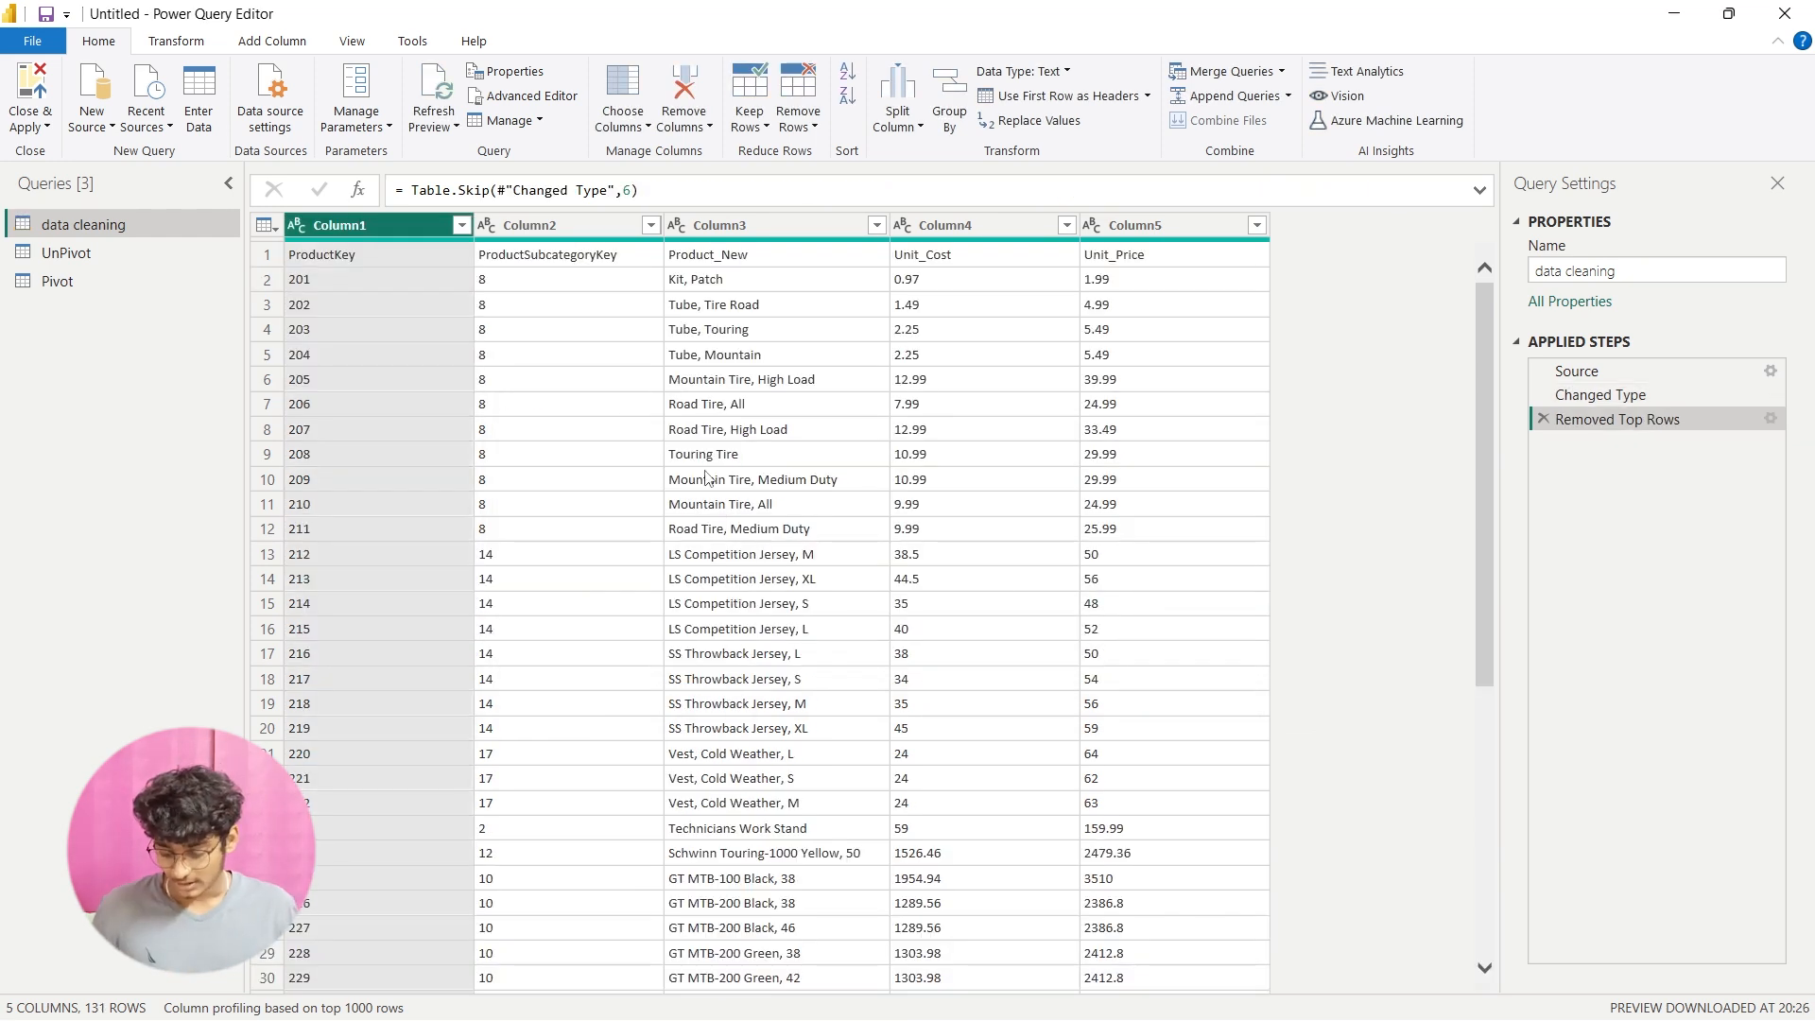
# Step: Return to the Notion notes and check which task follows 'Remove top rows'
pyautogui.press('alt')
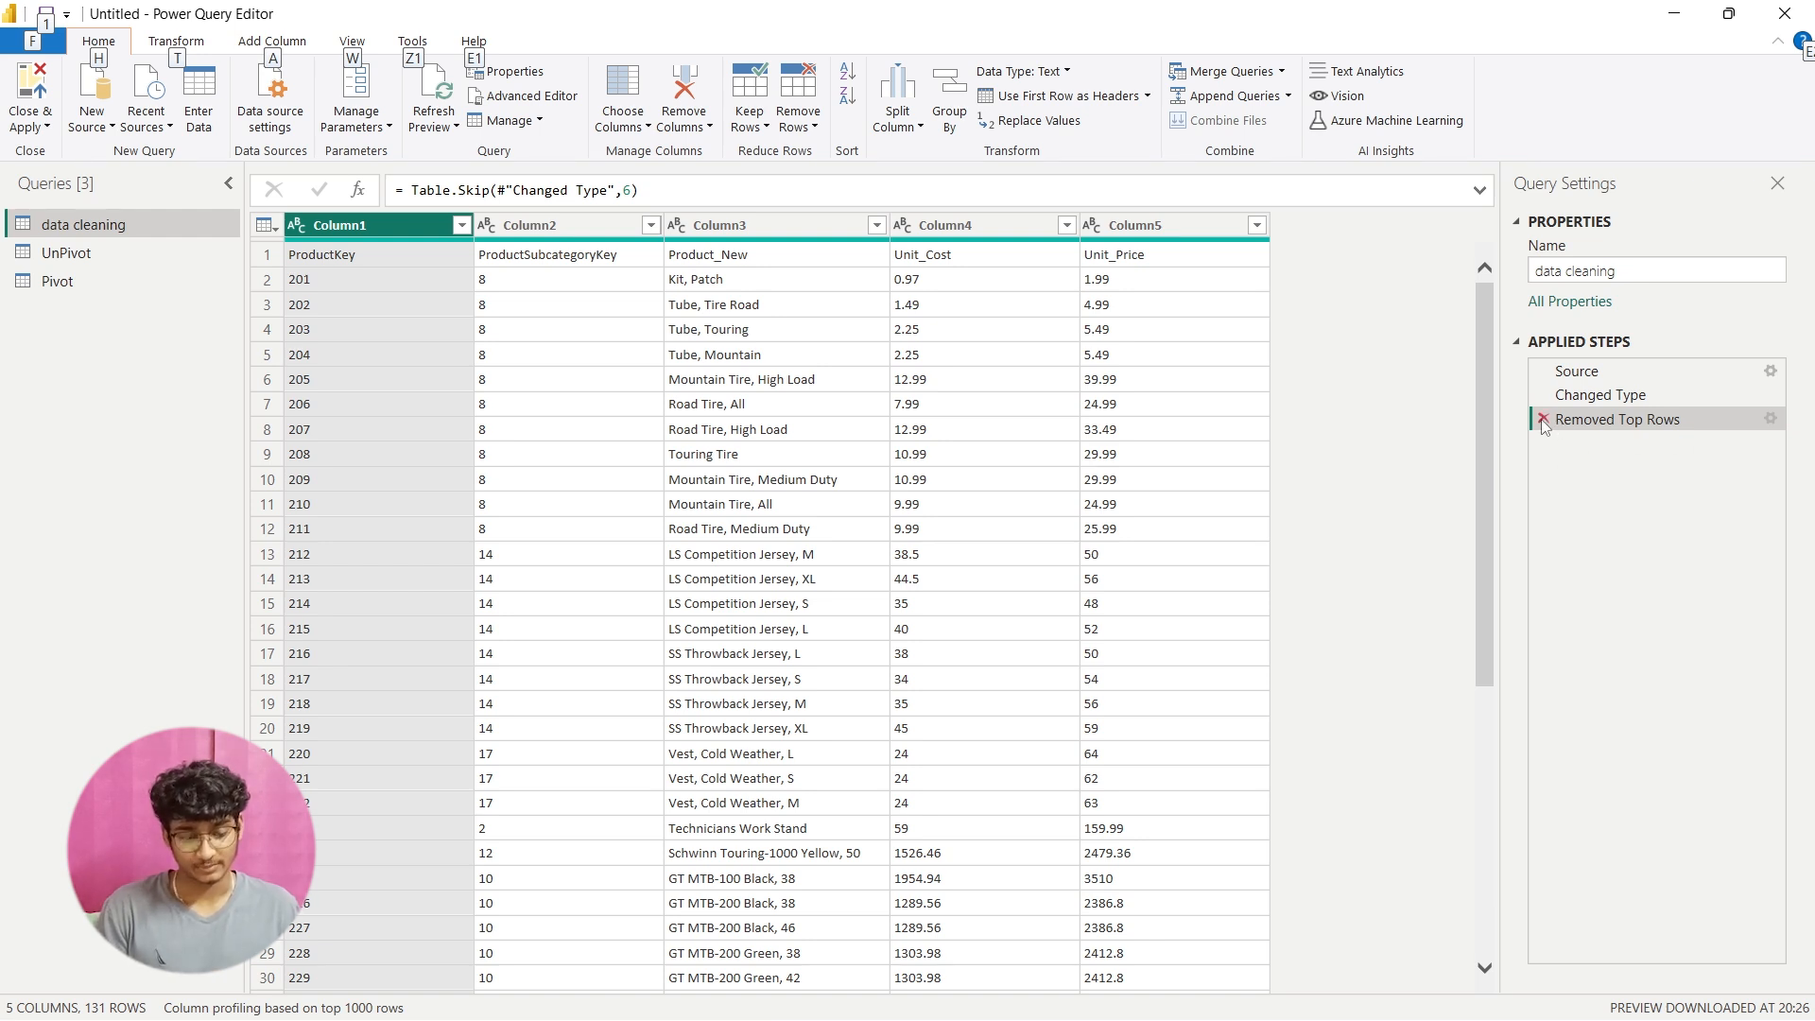
pyautogui.hotkey('alt', 'Tab')
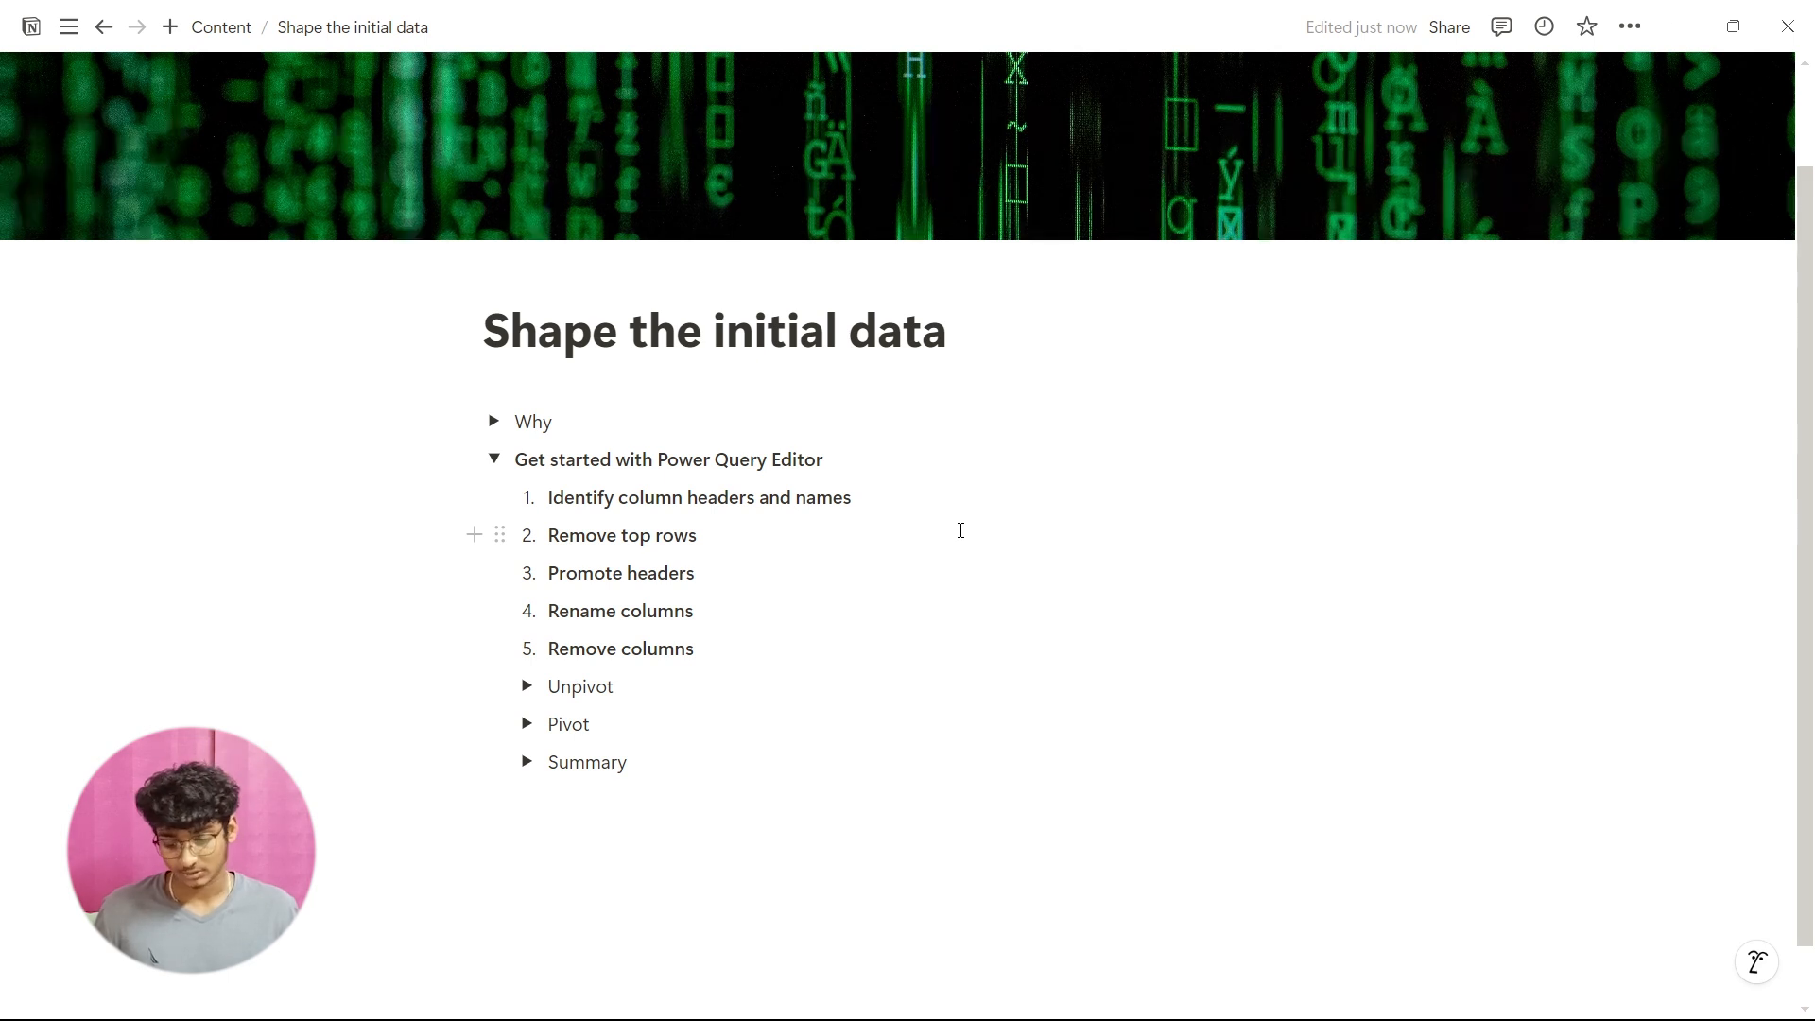
pyautogui.press('alt')
pyautogui.click(912, 535)
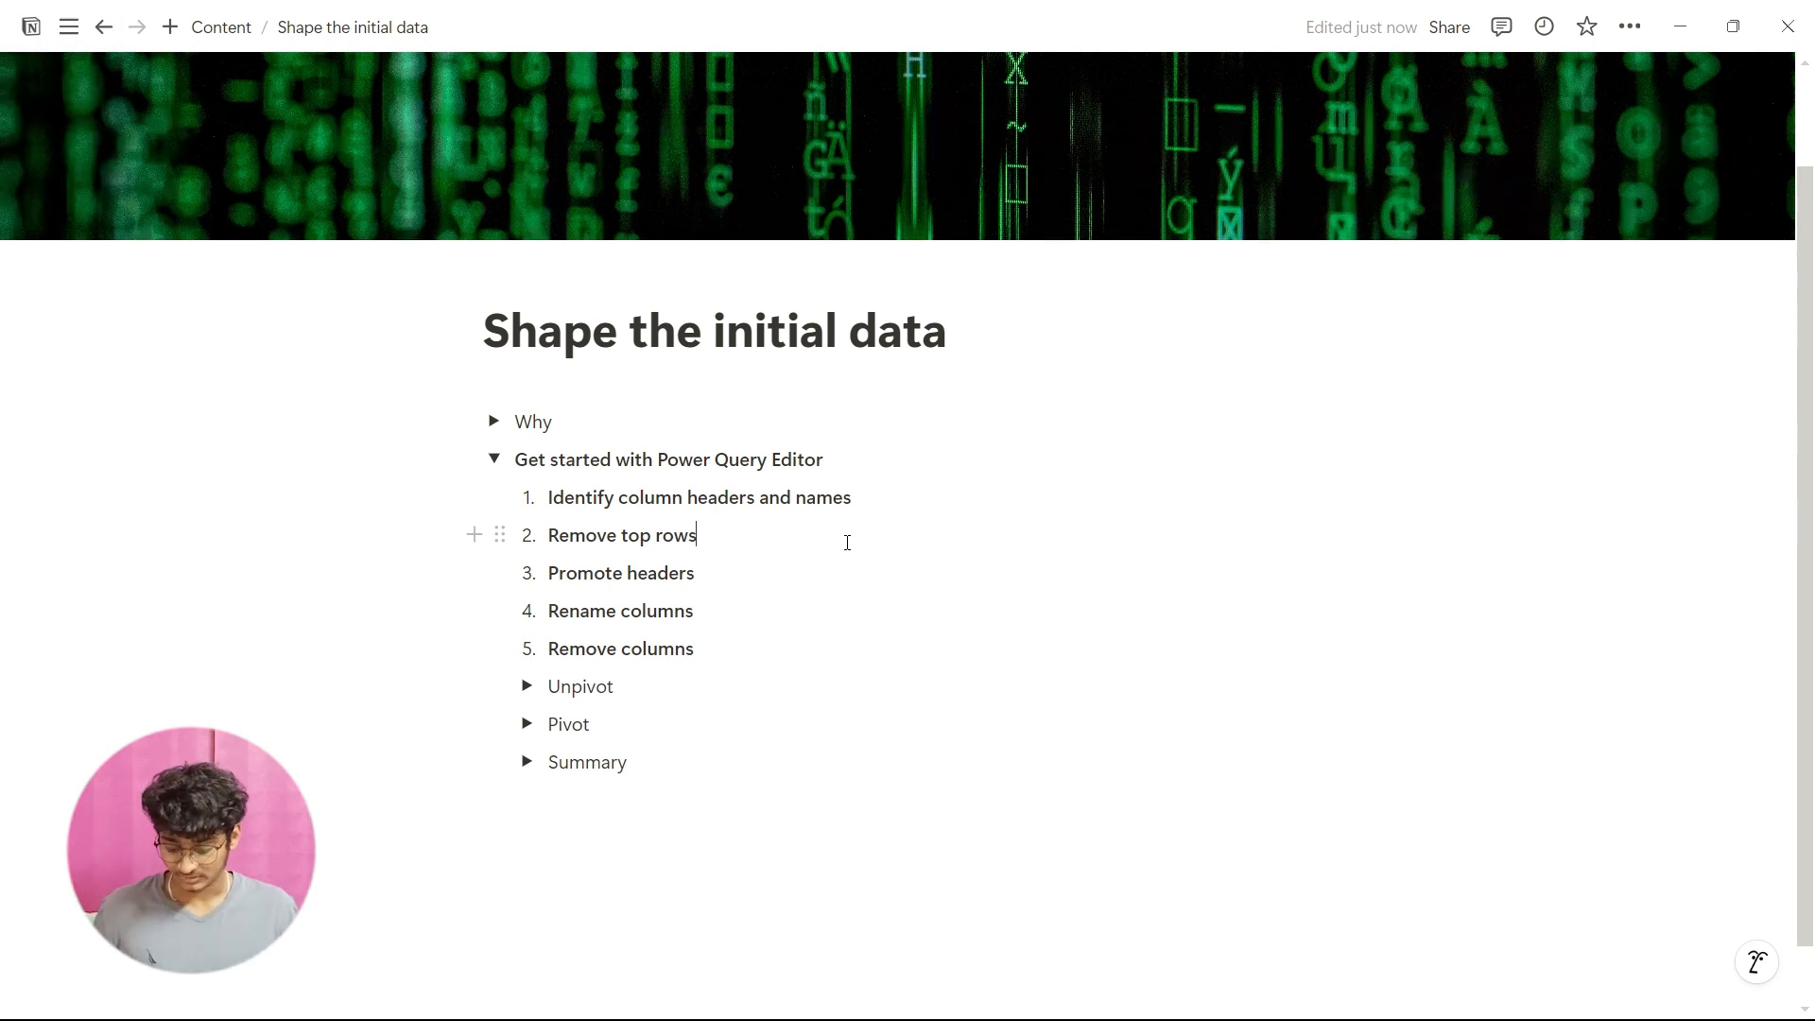
# Step: Switch to Power Query Editor and inspect the column names held in the first data row, from ProductKey to Unit_Cost
pyautogui.hotkey('alt', 'Tab')
pyautogui.click(333, 260)
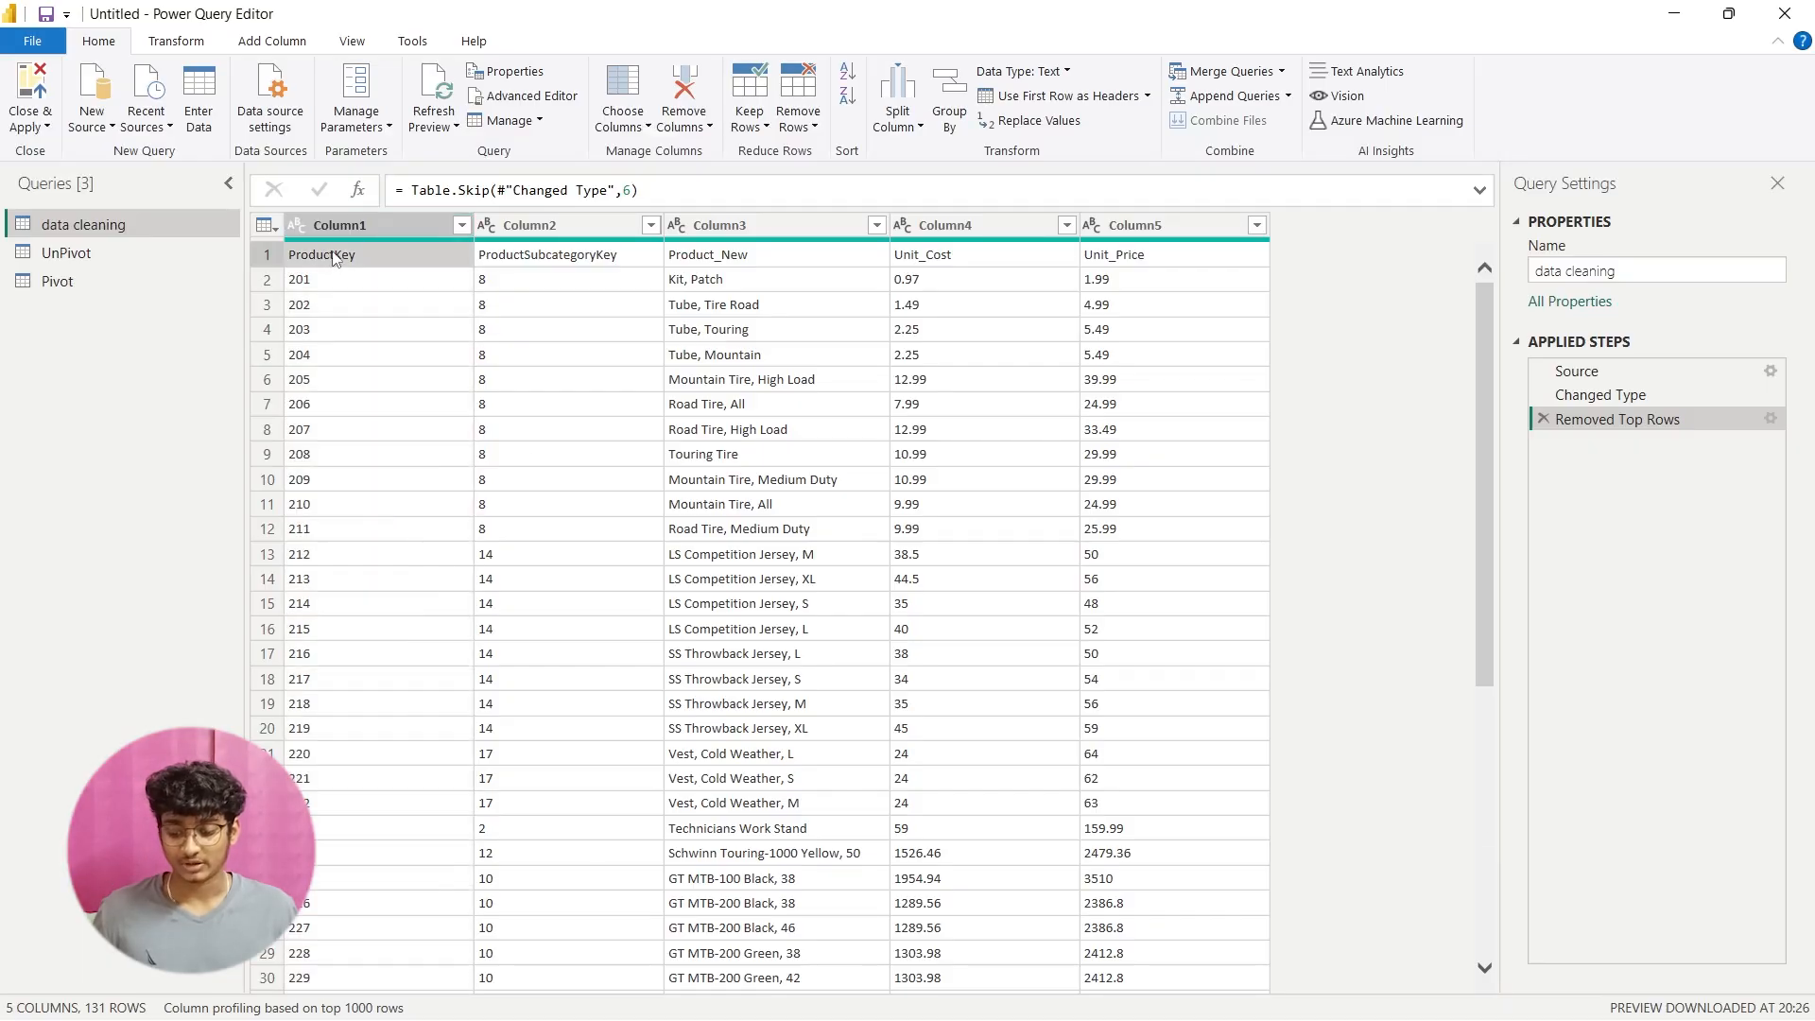
pyautogui.click(534, 256)
pyautogui.click(822, 262)
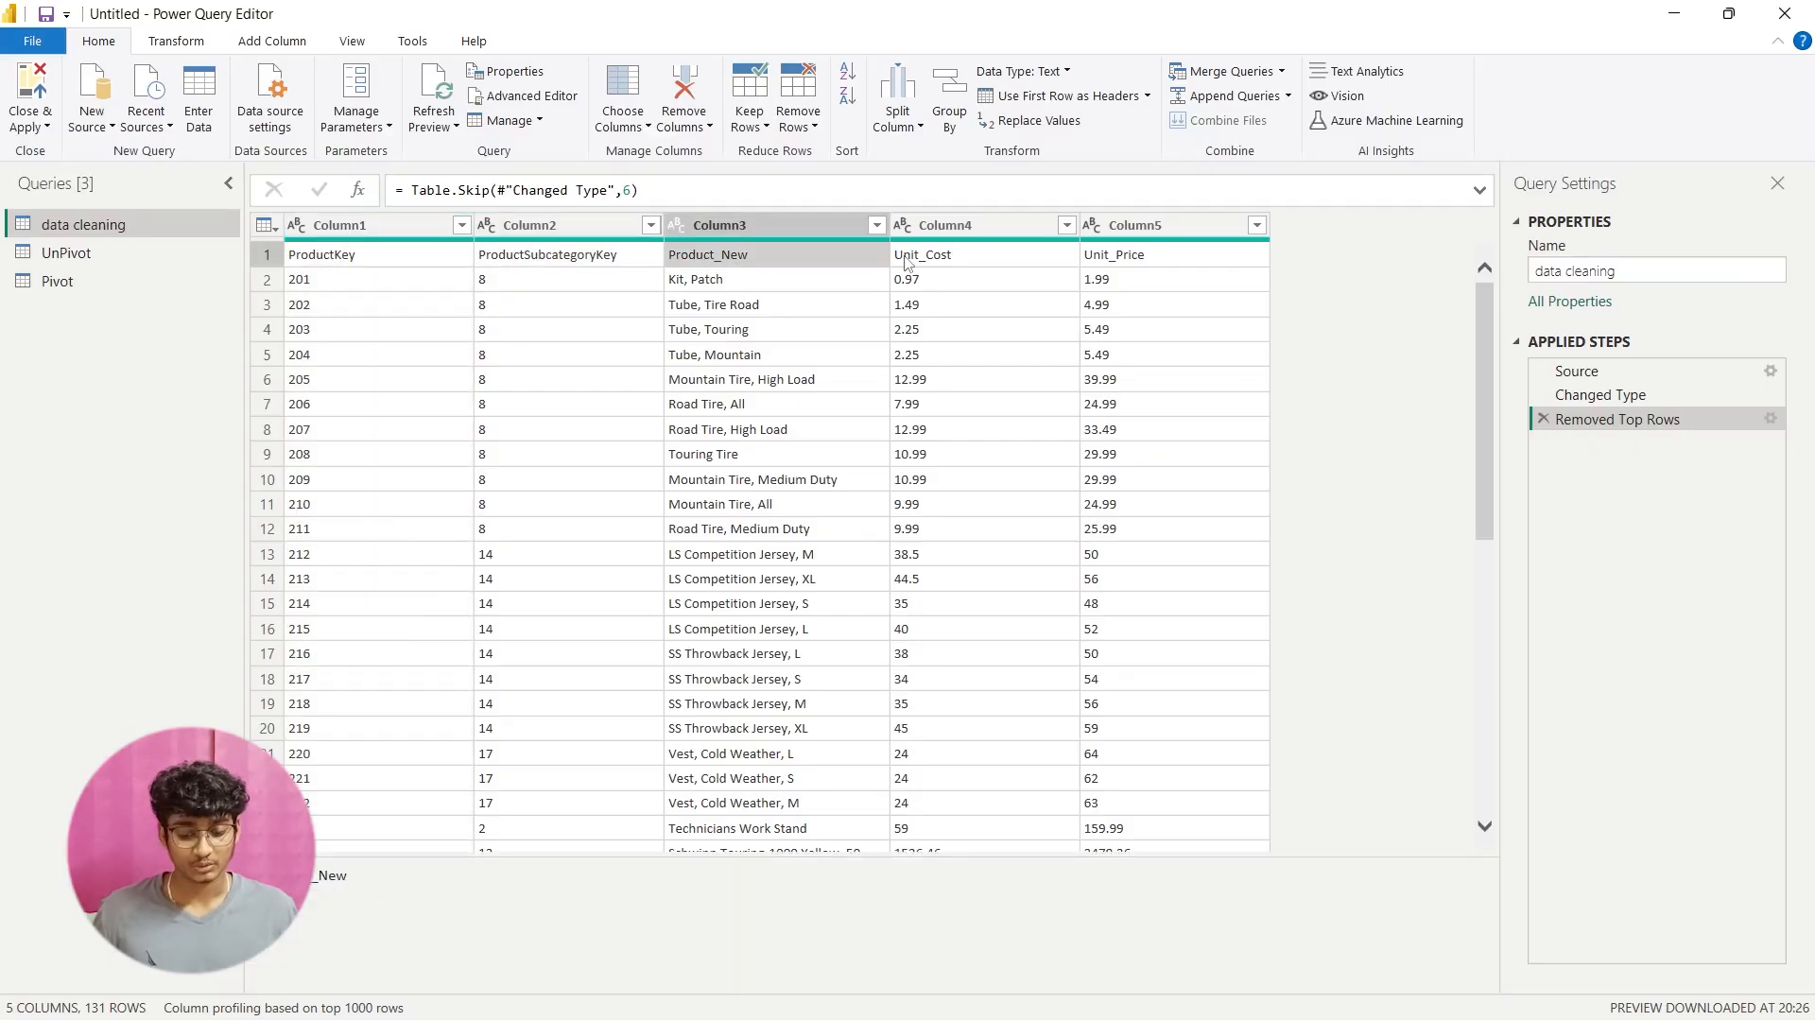
pyautogui.click(1010, 262)
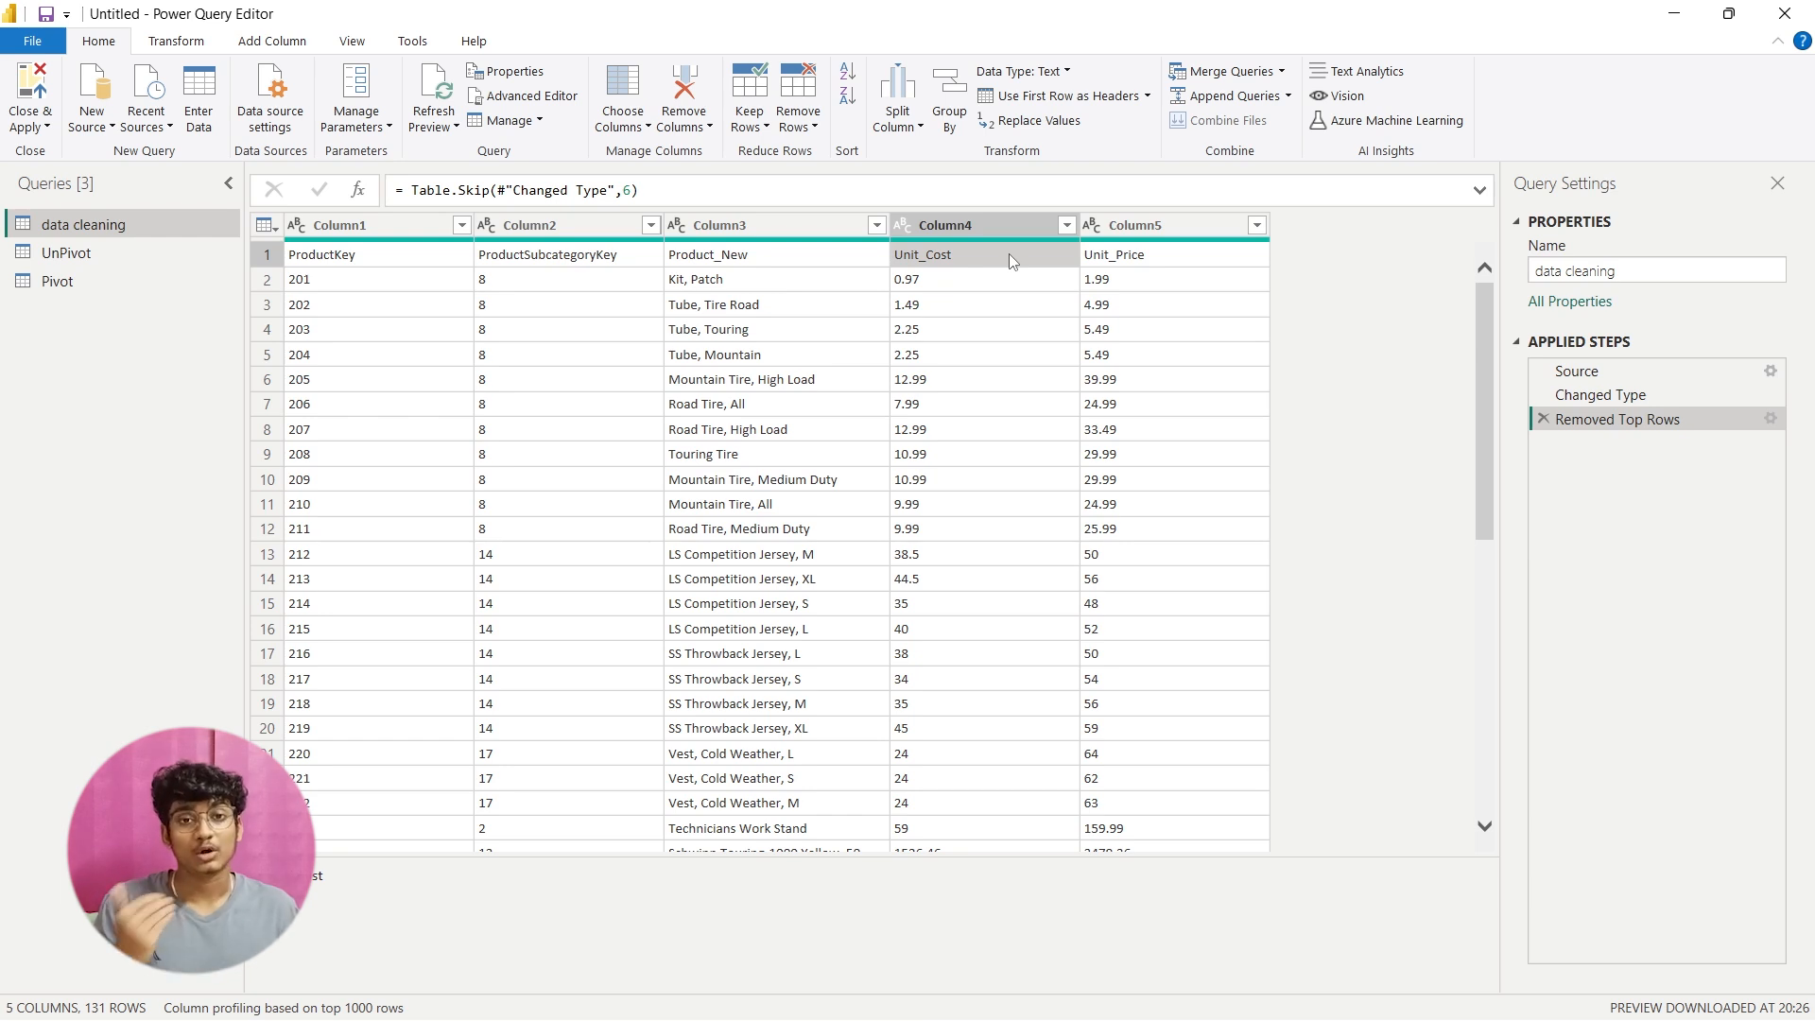
# Step: Use the first row as headers in the data cleaning query and delete the automatic type change from the applied steps
pyautogui.click(274, 228)
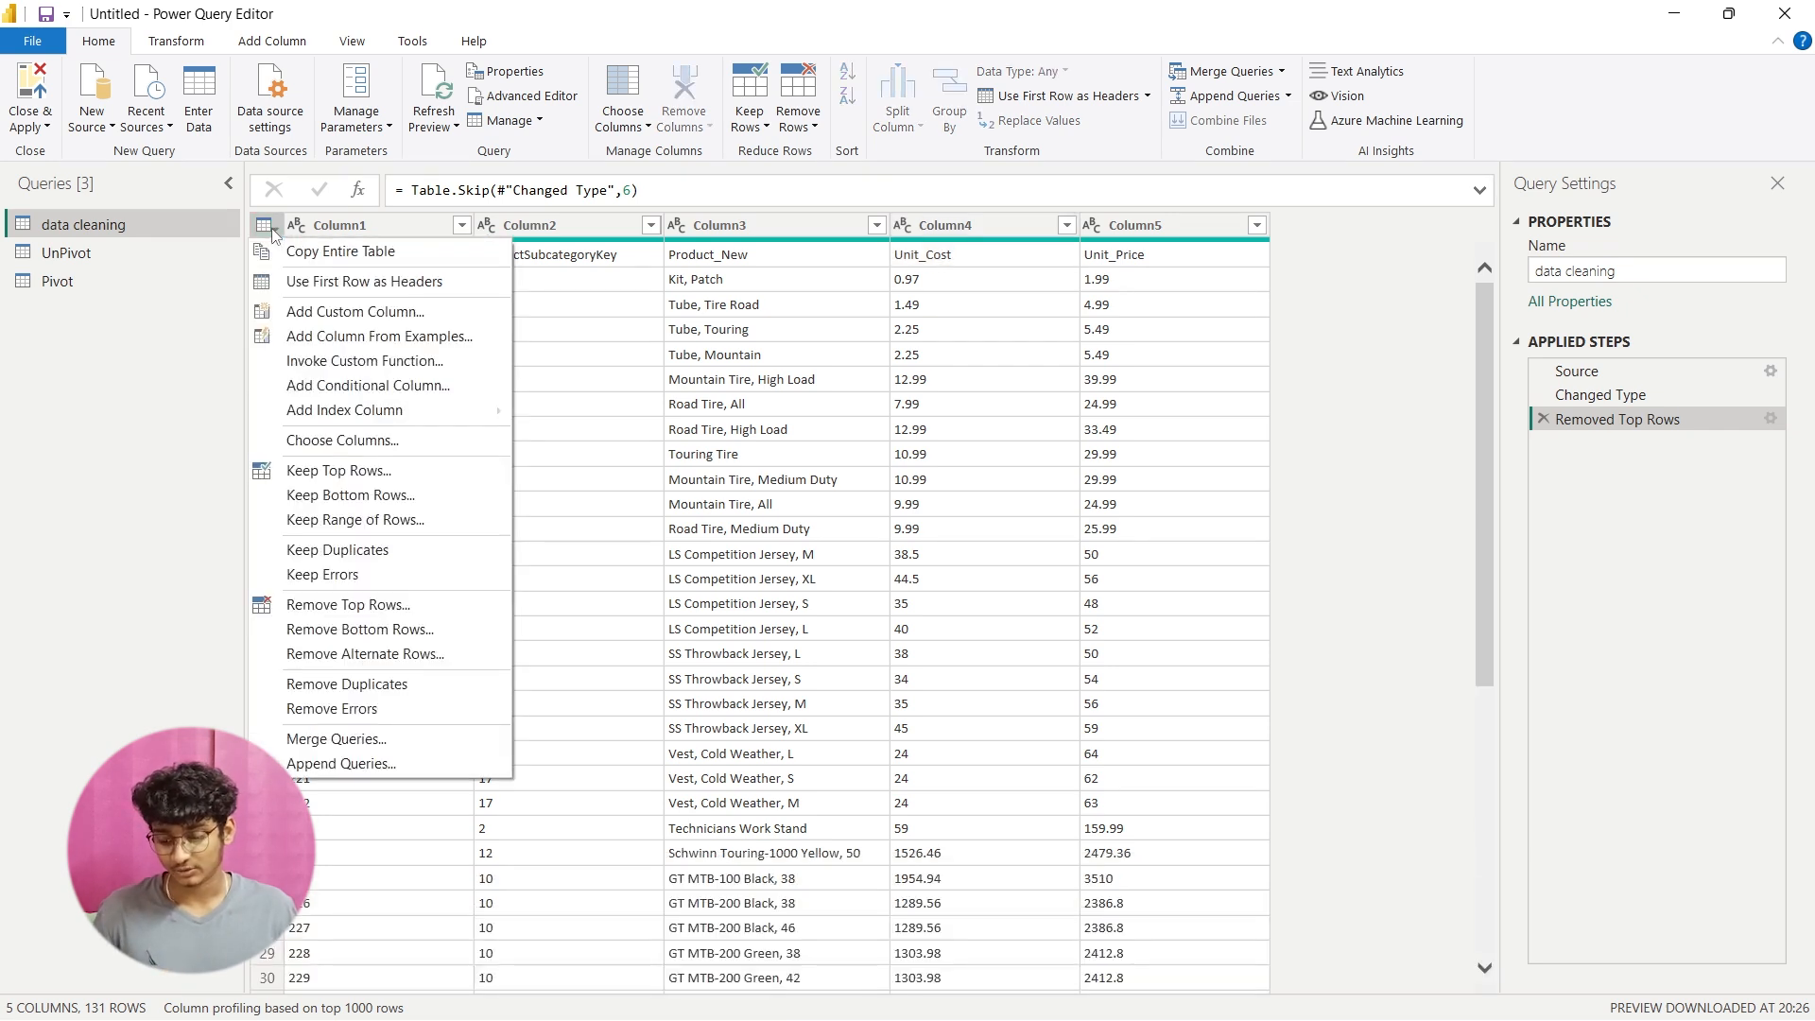
pyautogui.click(312, 281)
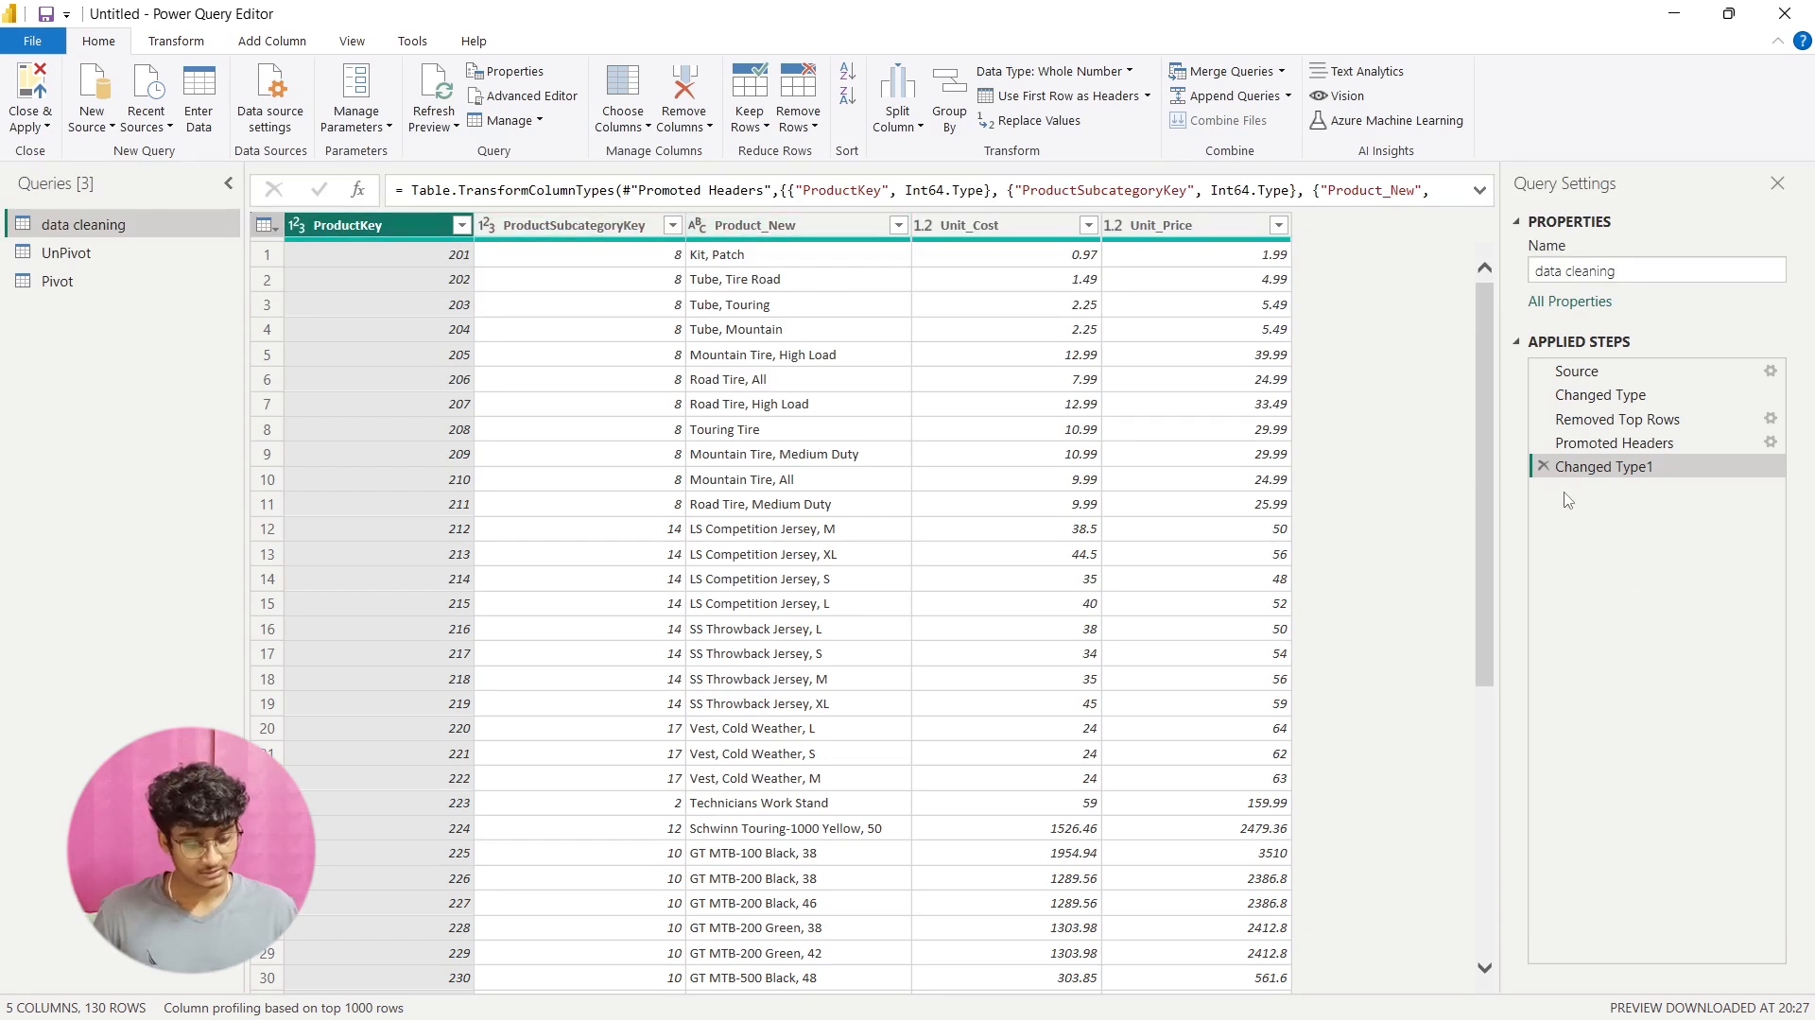
pyautogui.click(1543, 466)
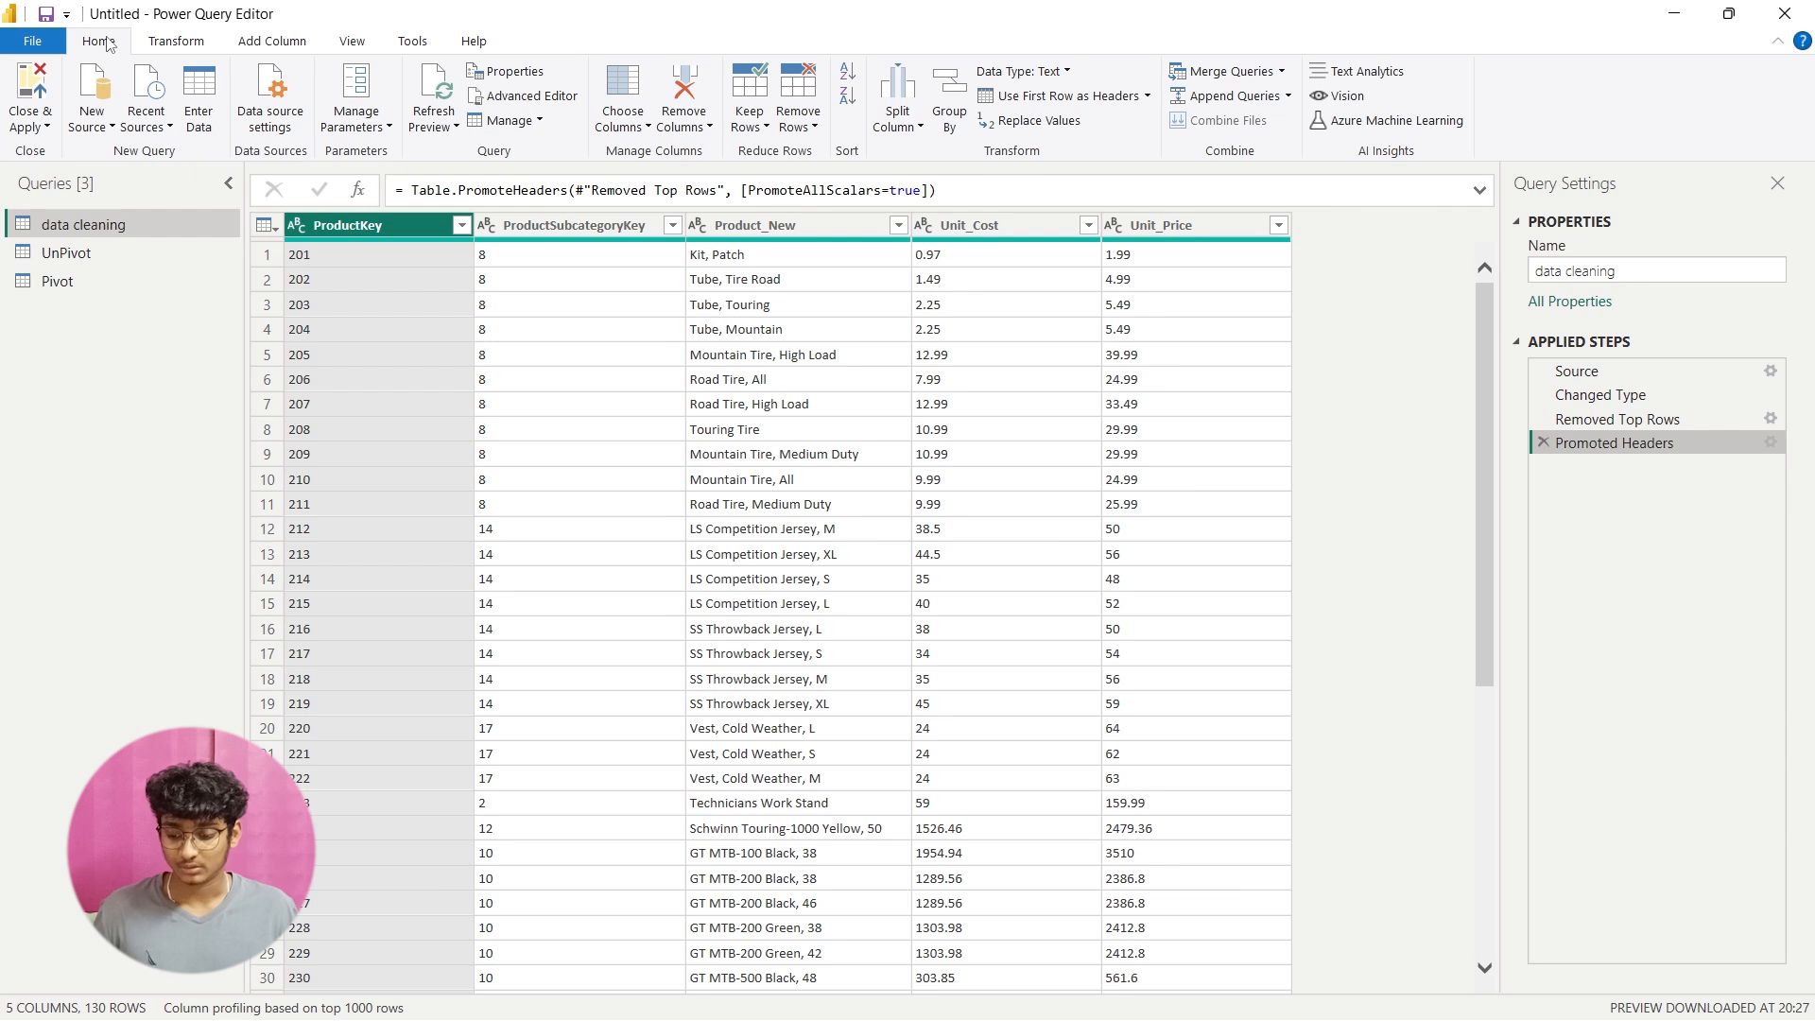
# Step: Try promoting the first row to headers a second time, and delete that type change and both header promotions from the applied steps
pyautogui.click(1036, 96)
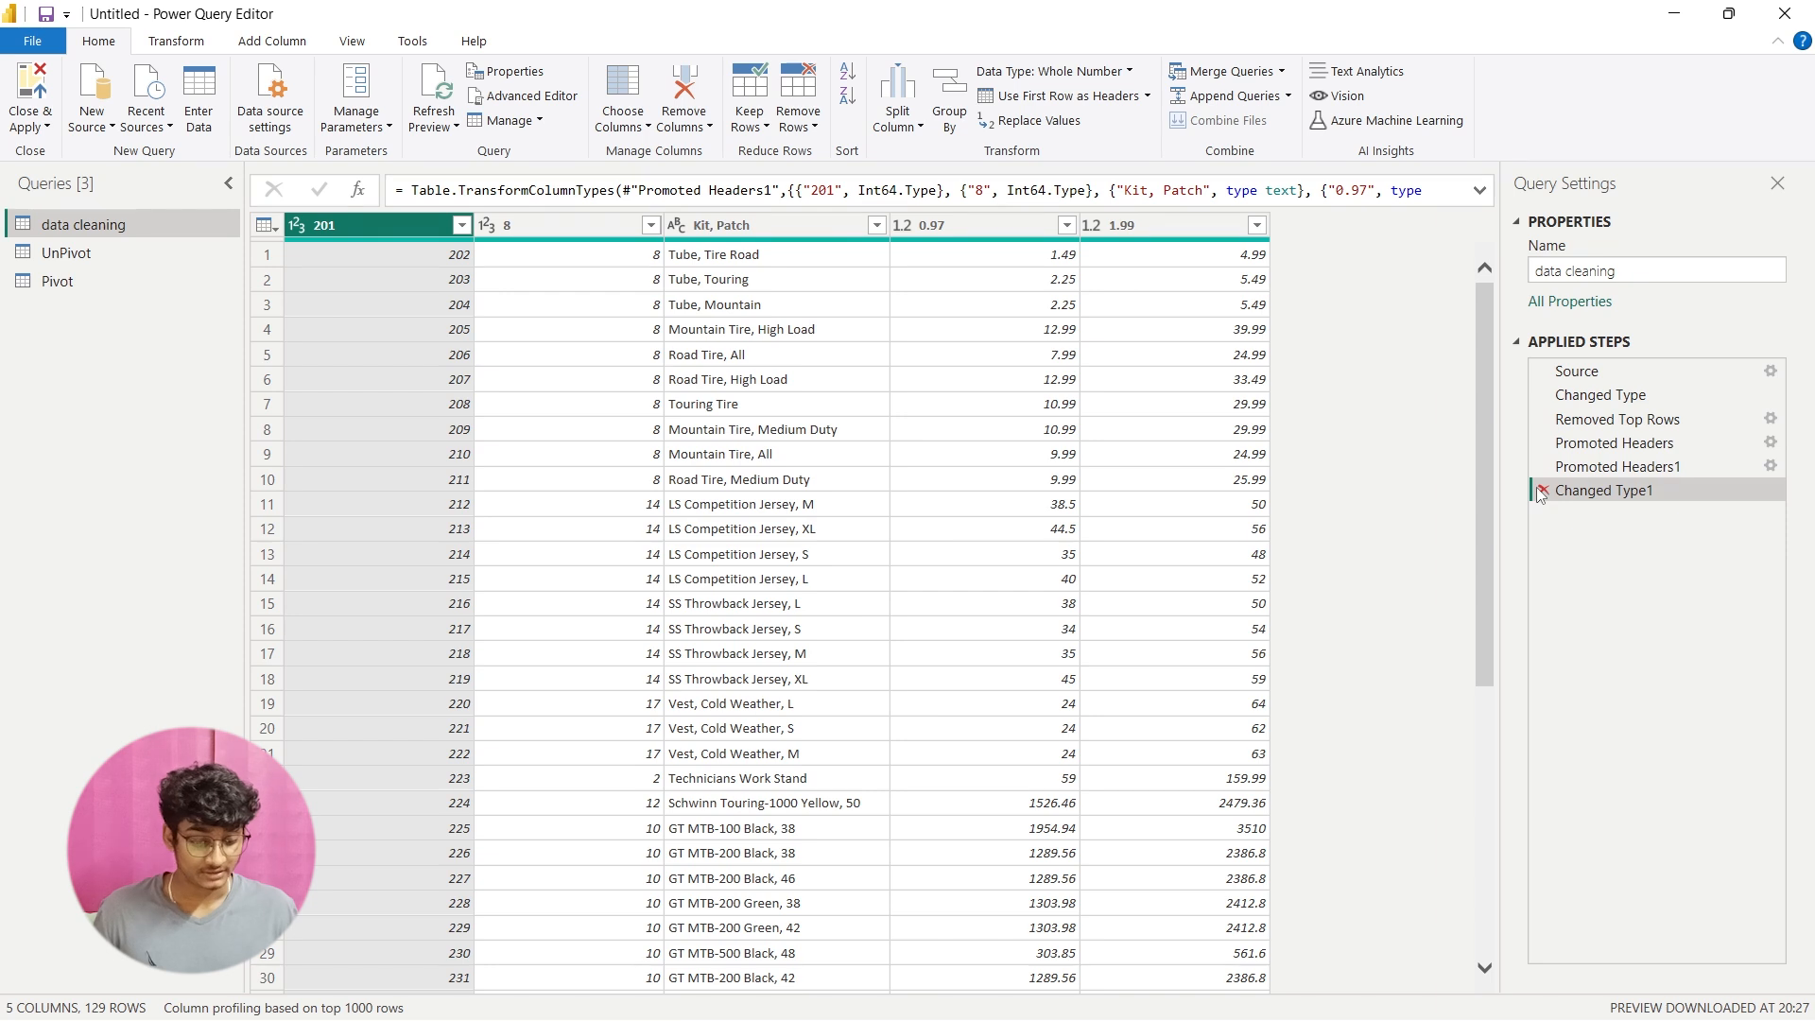
pyautogui.click(1543, 490)
pyautogui.click(1543, 466)
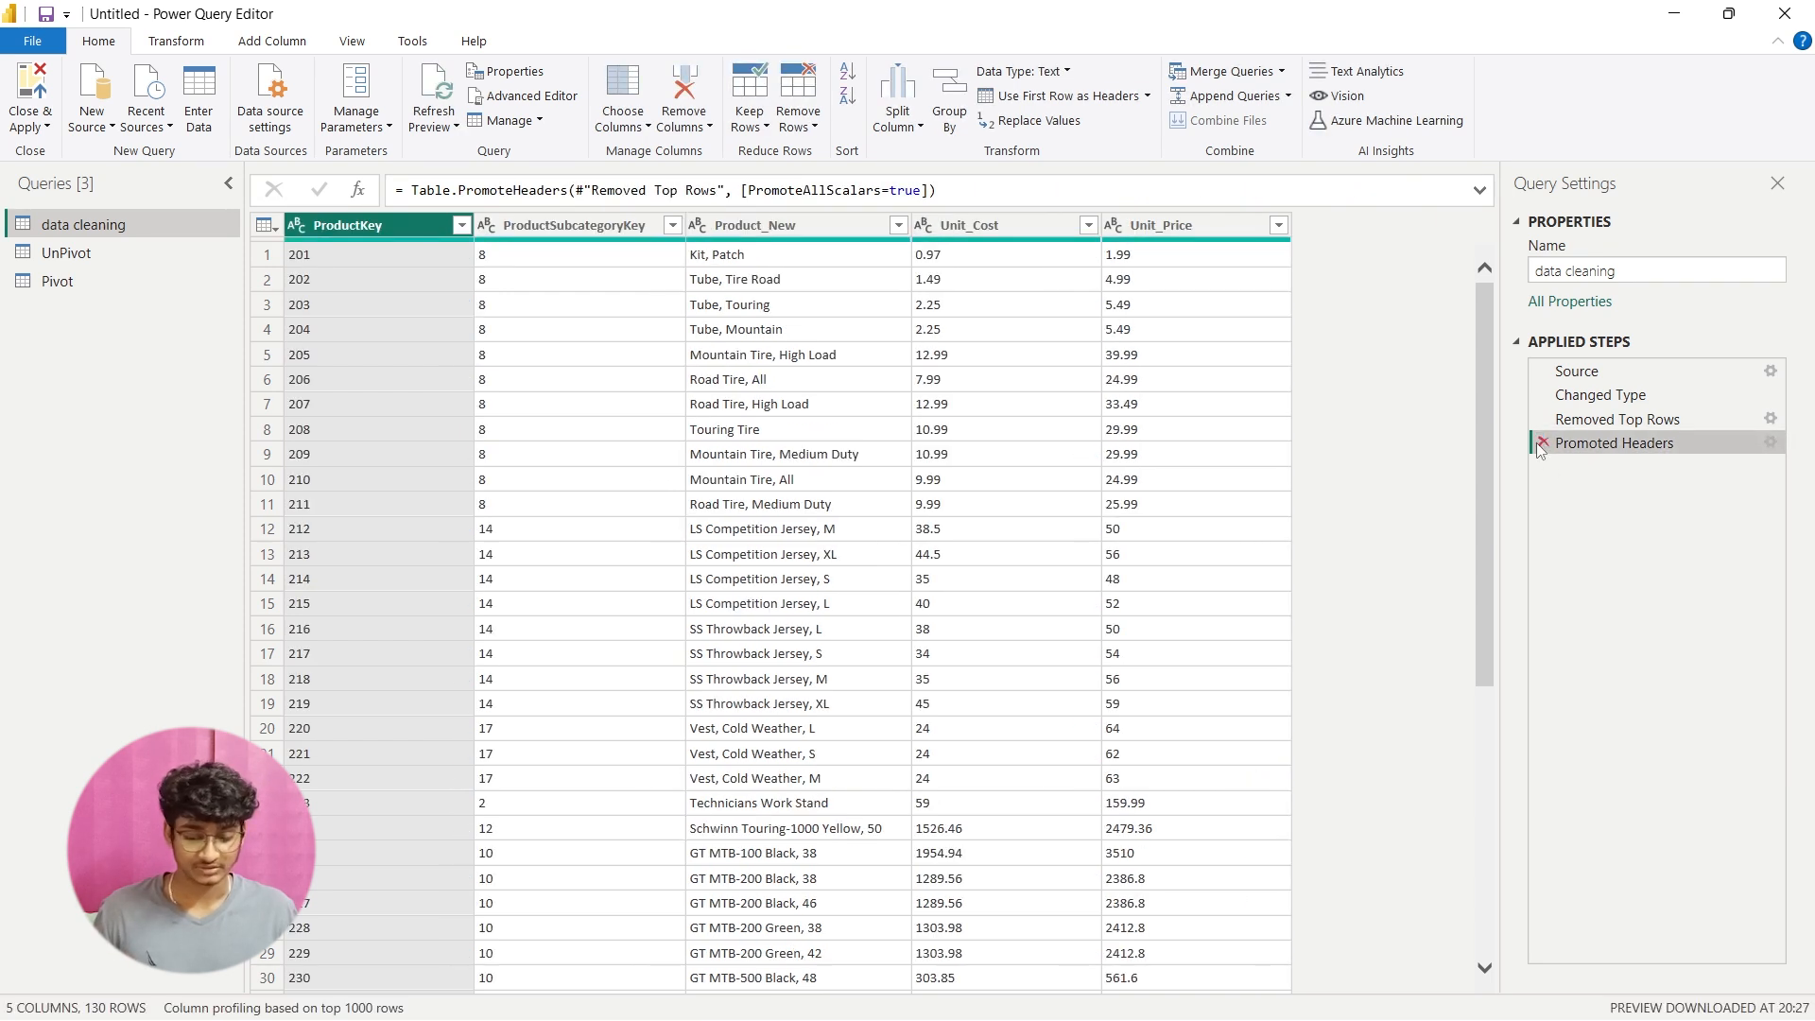
pyautogui.click(1543, 442)
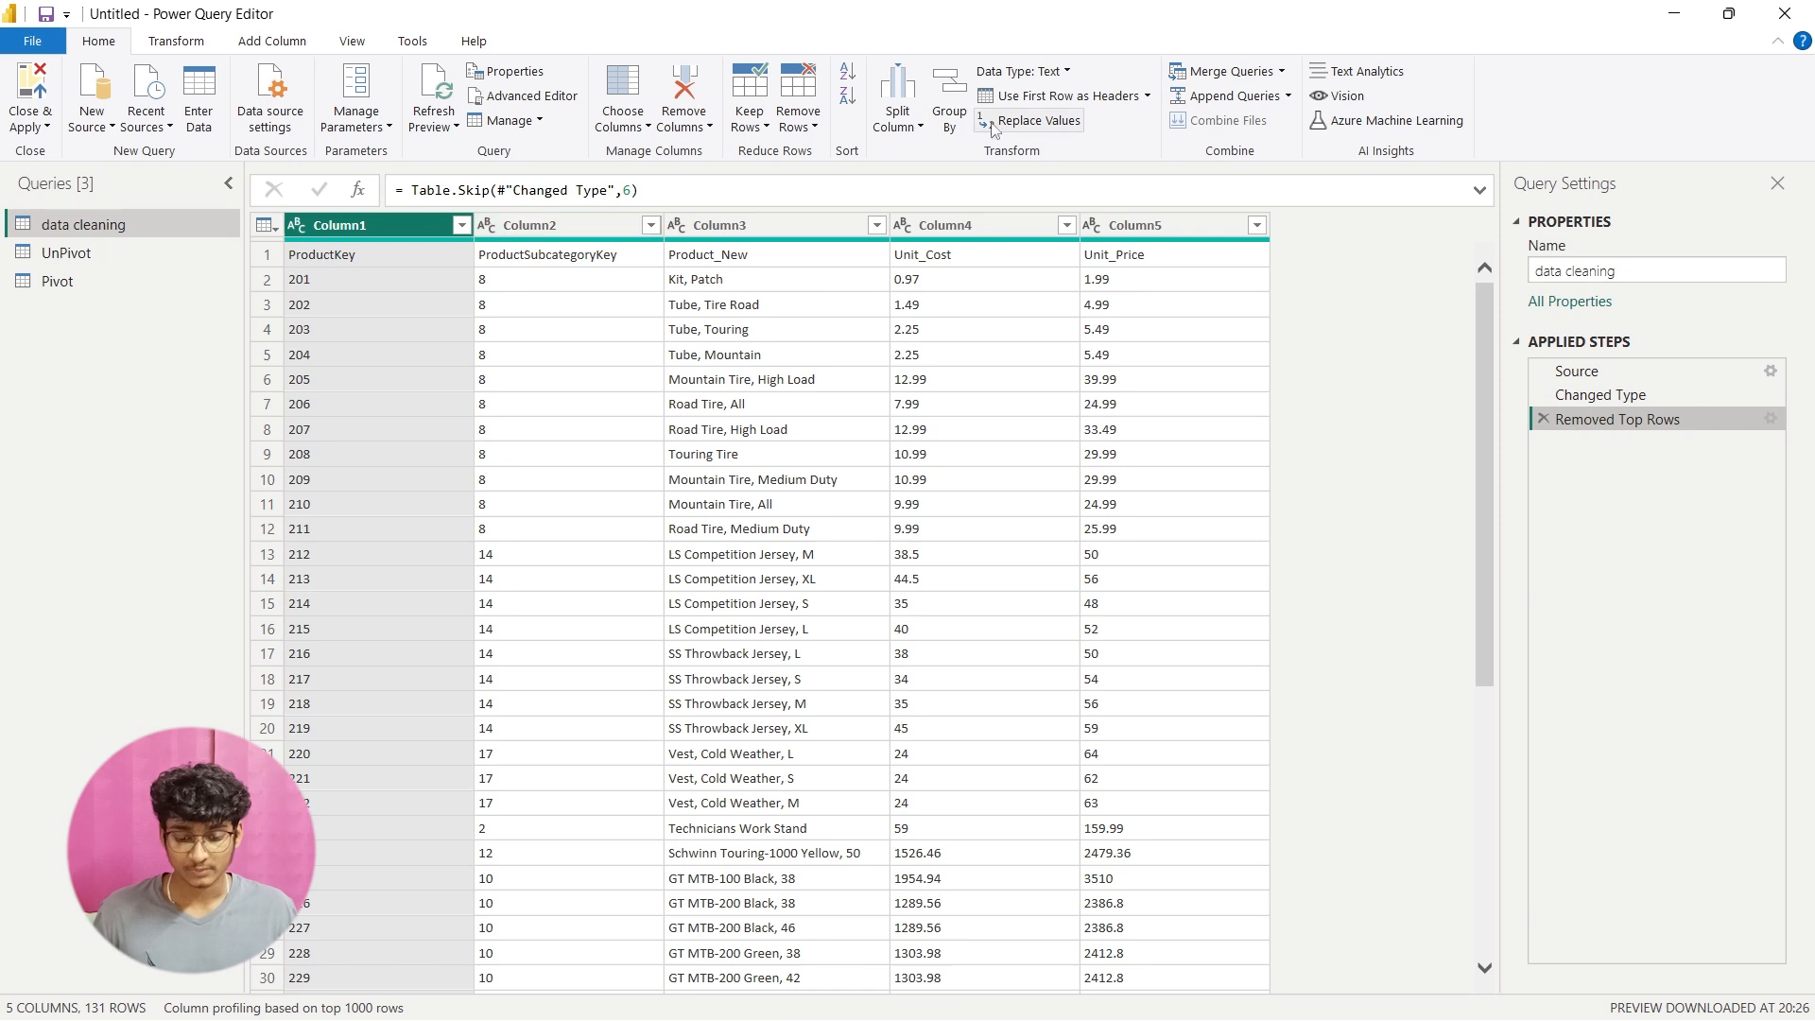
# Step: Use the first row as headers in the data cleaning query, and check the Notion notes for the task after 'Promote headers'
pyautogui.click(1009, 100)
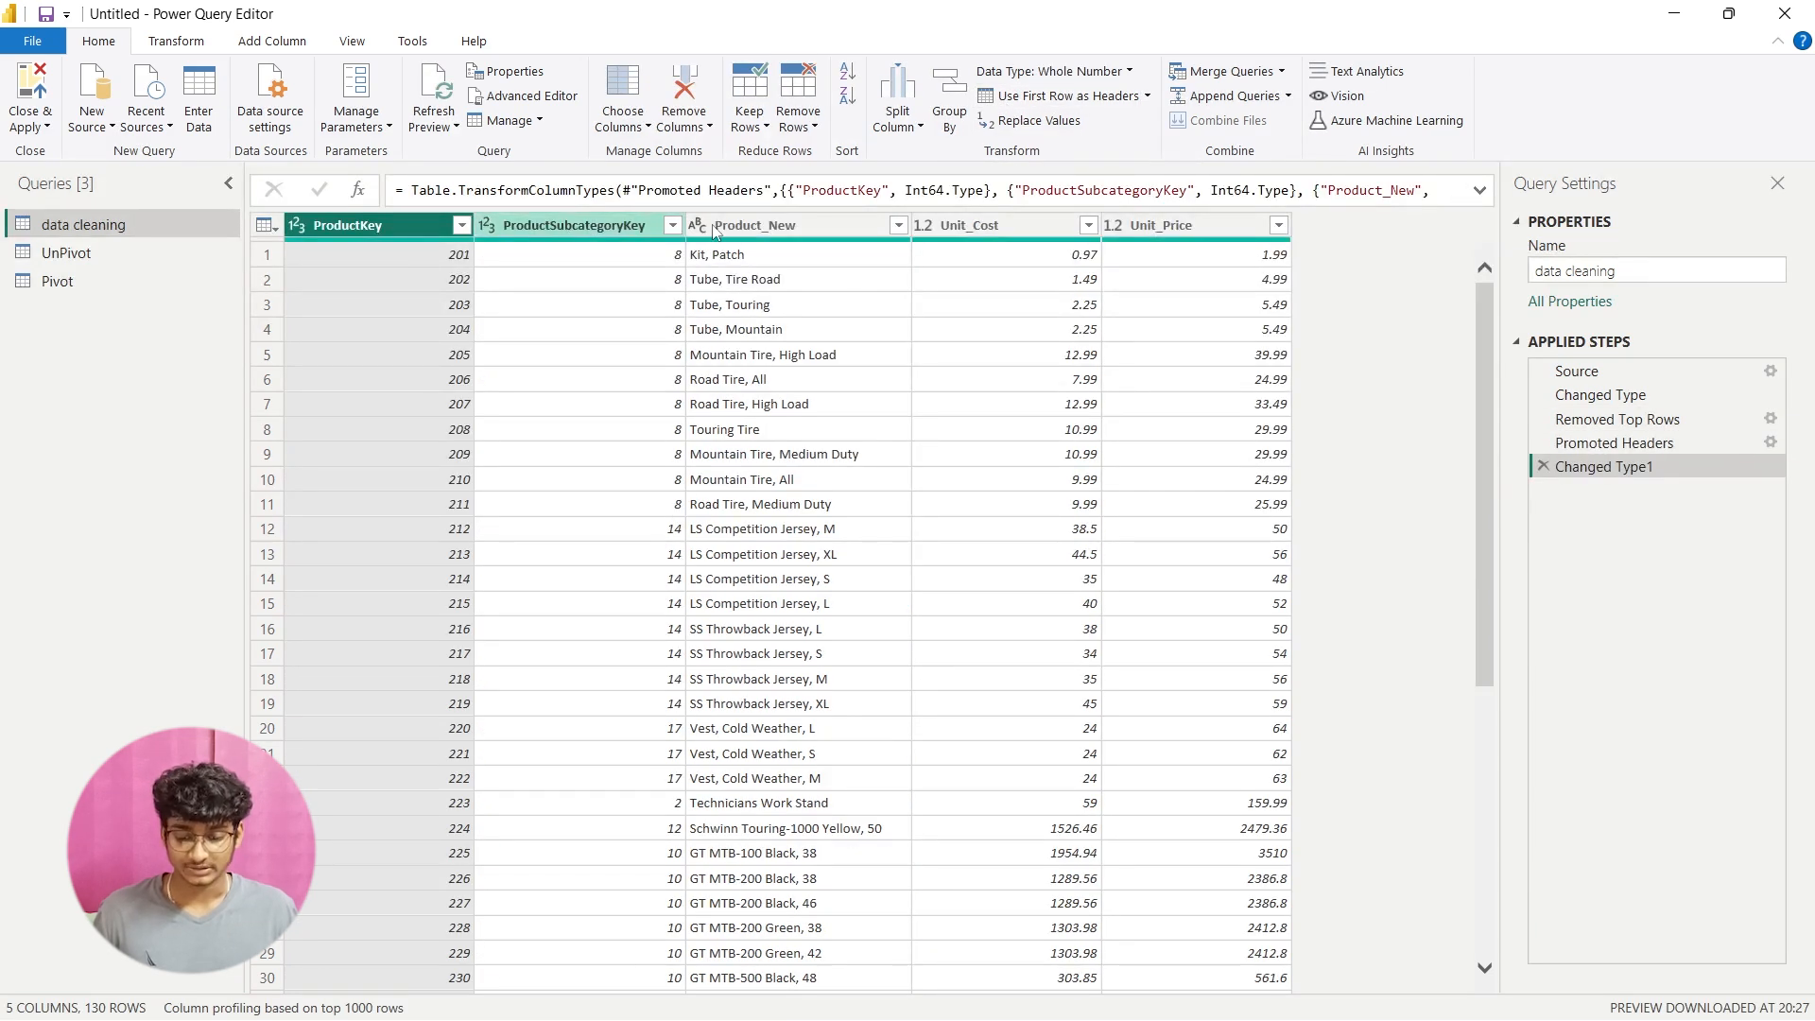
pyautogui.hotkey('alt', 'Tab')
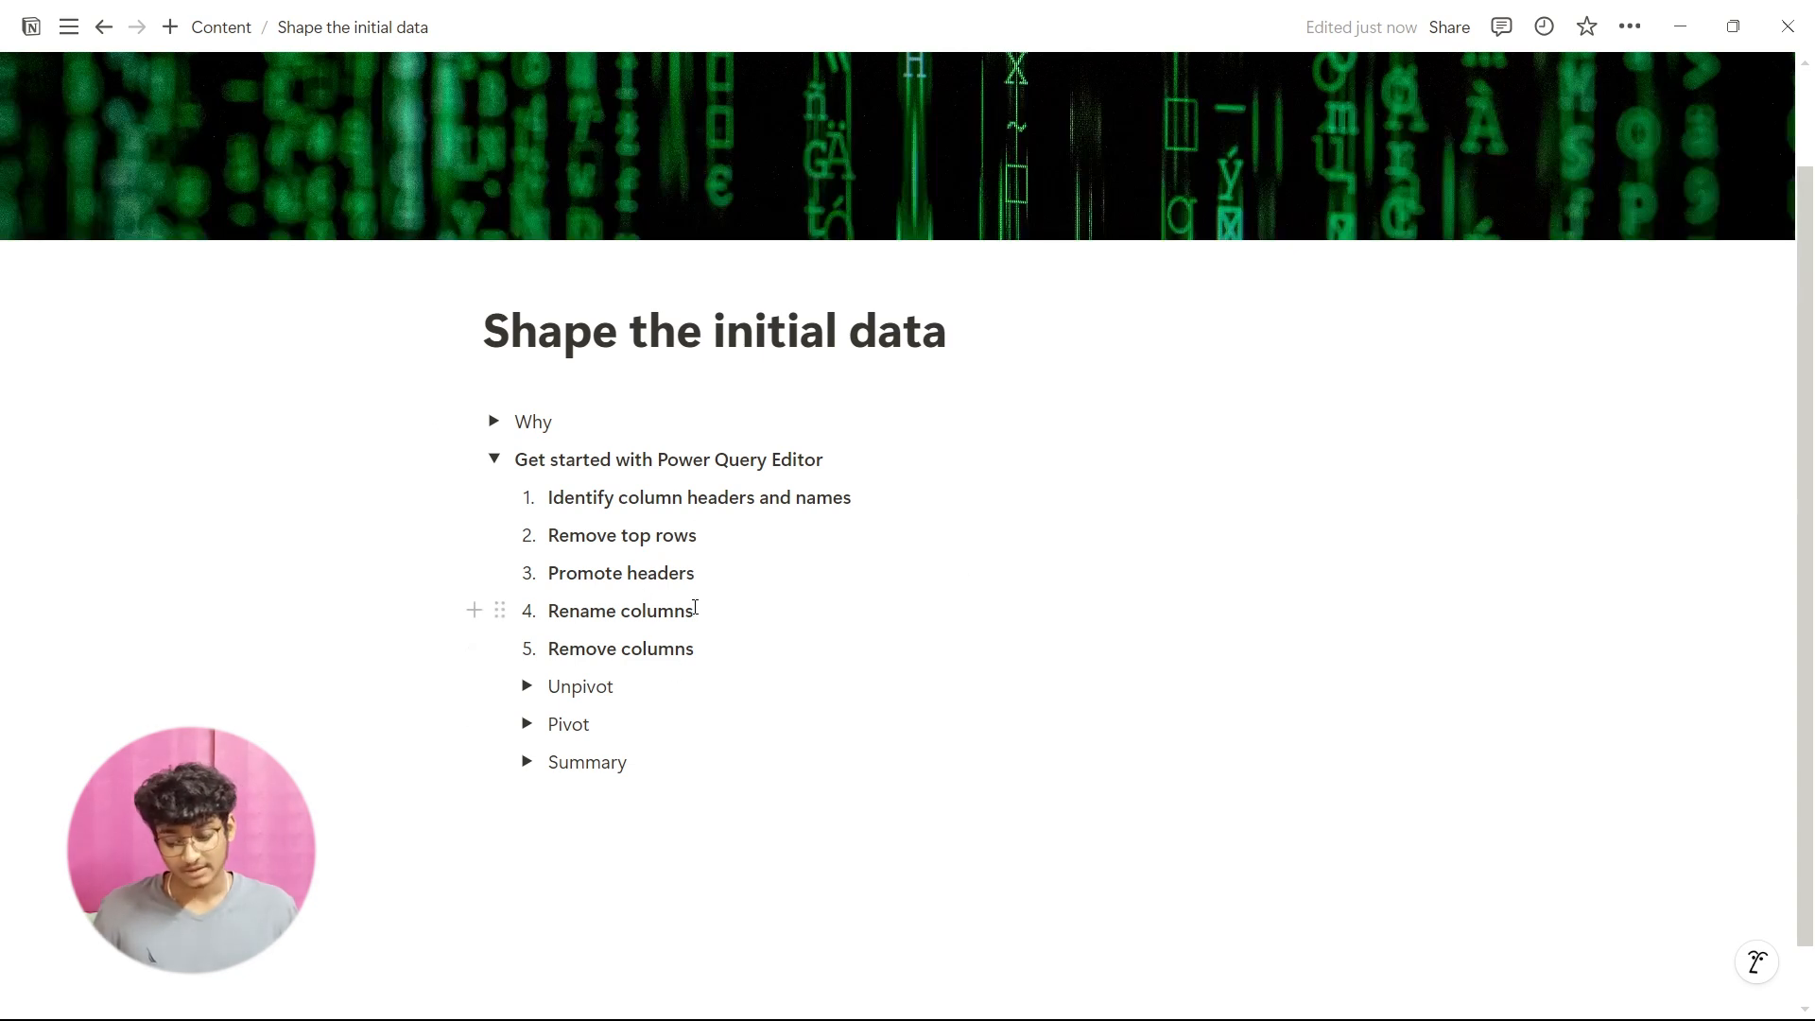
pyautogui.hotkey('alt', 'Tab')
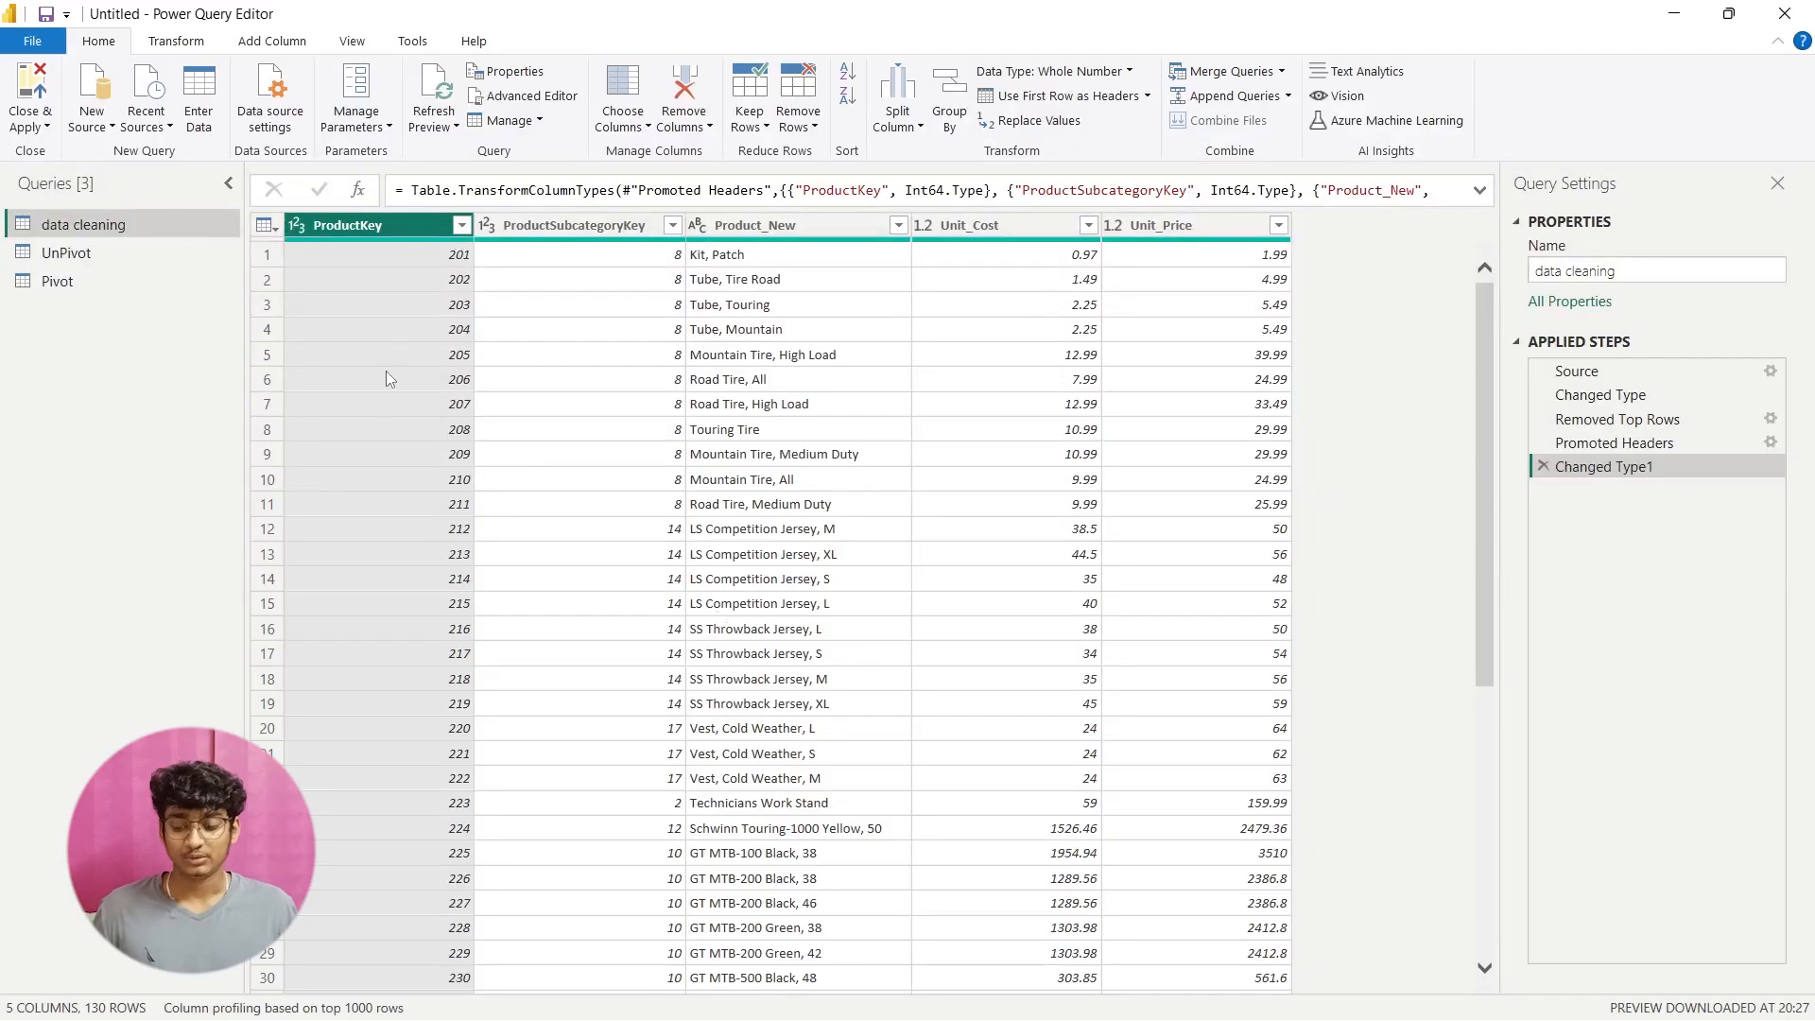
# Step: Rename the ProductKey column to 'Product Key' in the data cleaning query
pyautogui.click(561, 231)
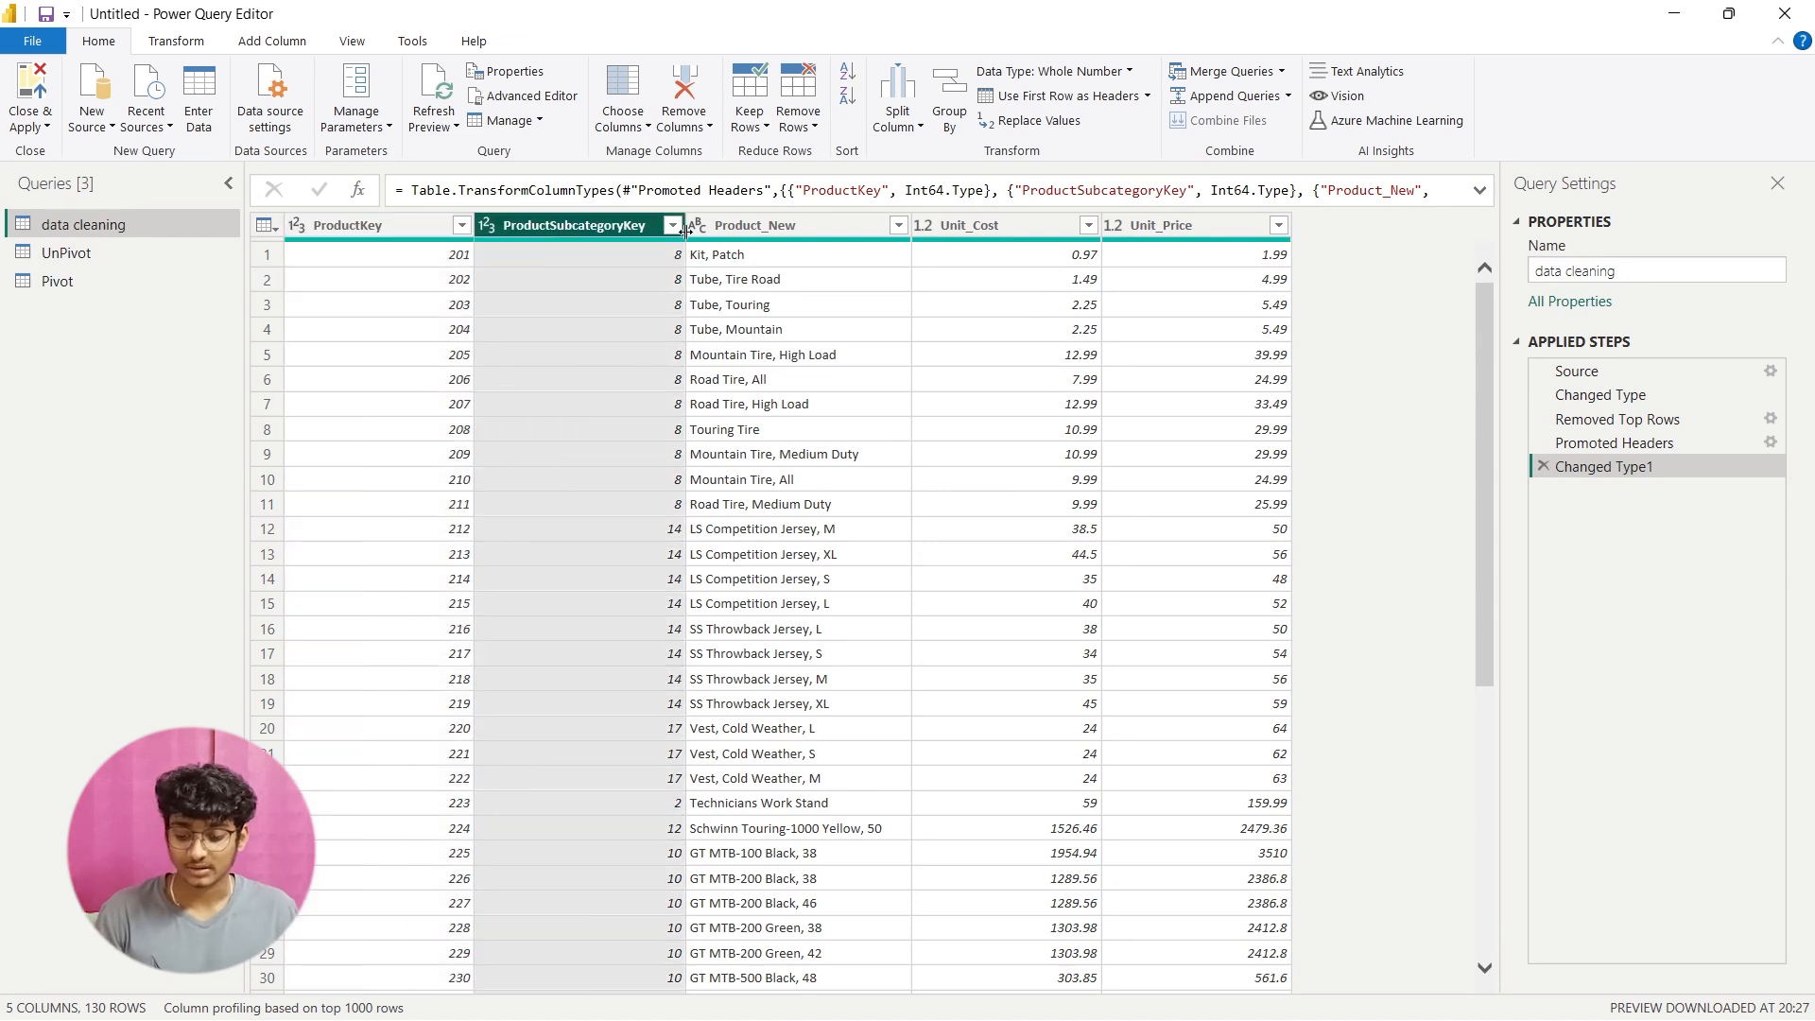
pyautogui.click(732, 237)
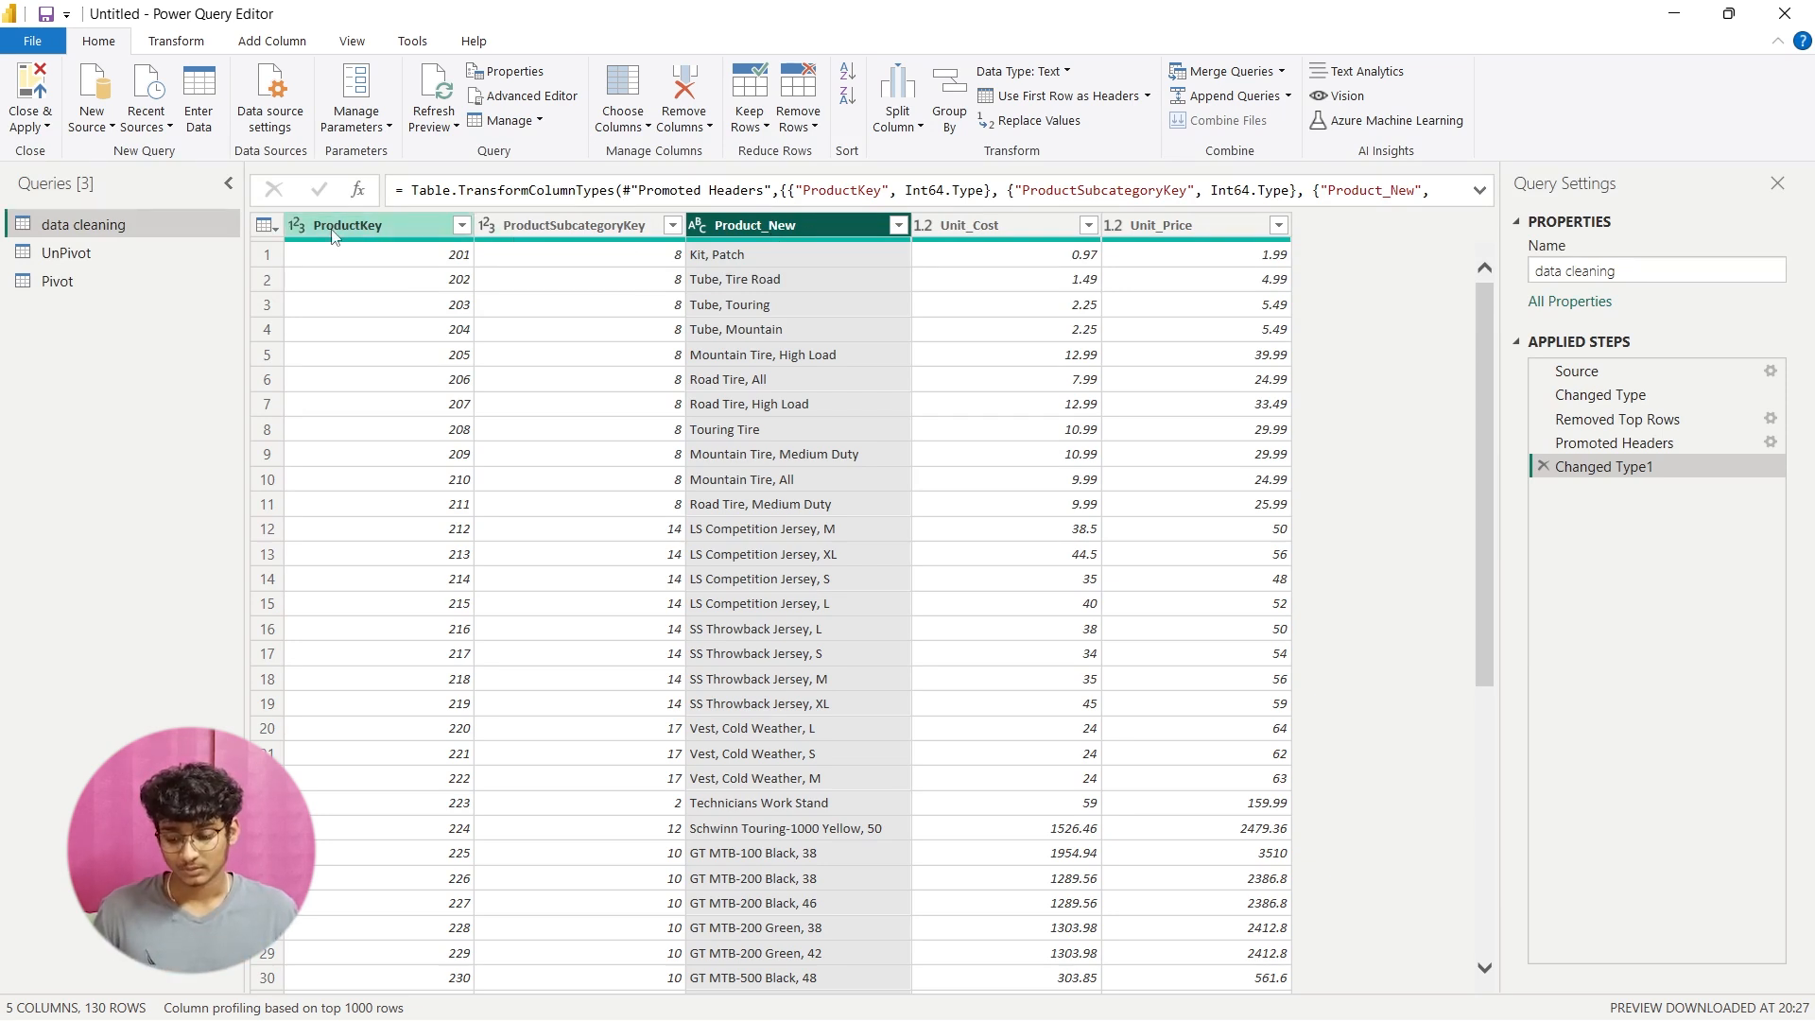
pyautogui.doubleClick(362, 227)
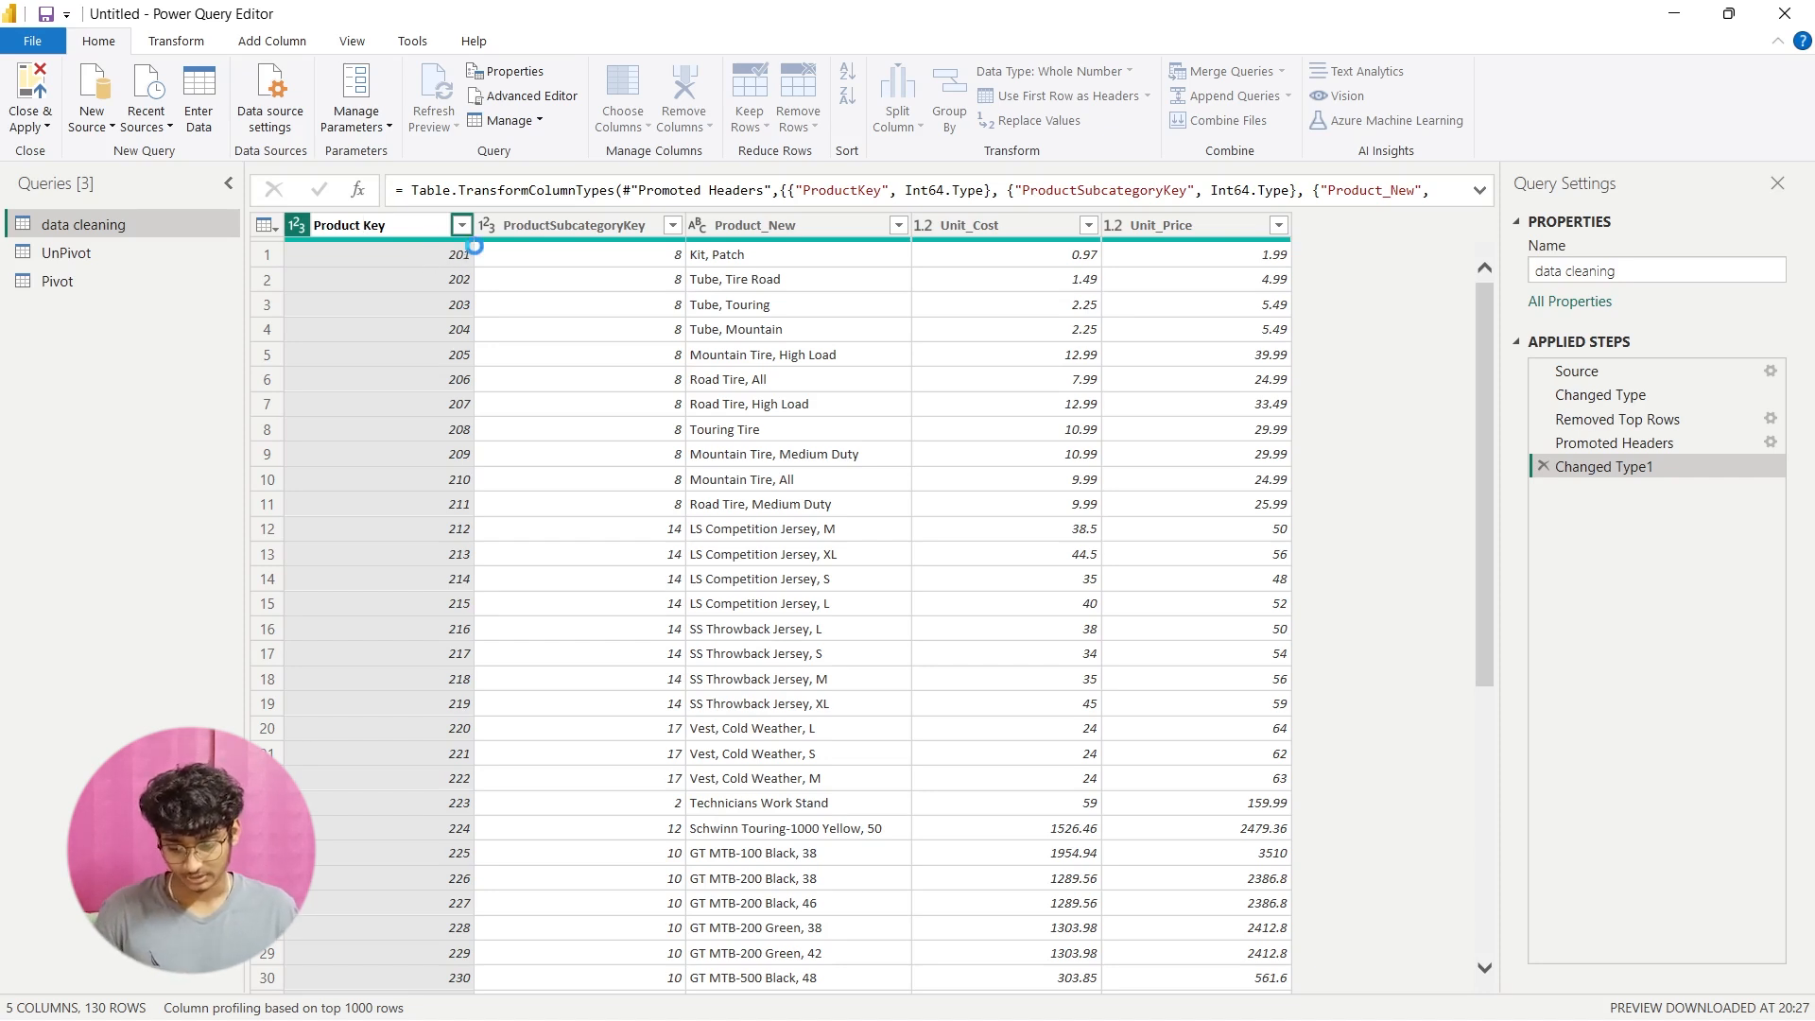
pyautogui.press('Return')
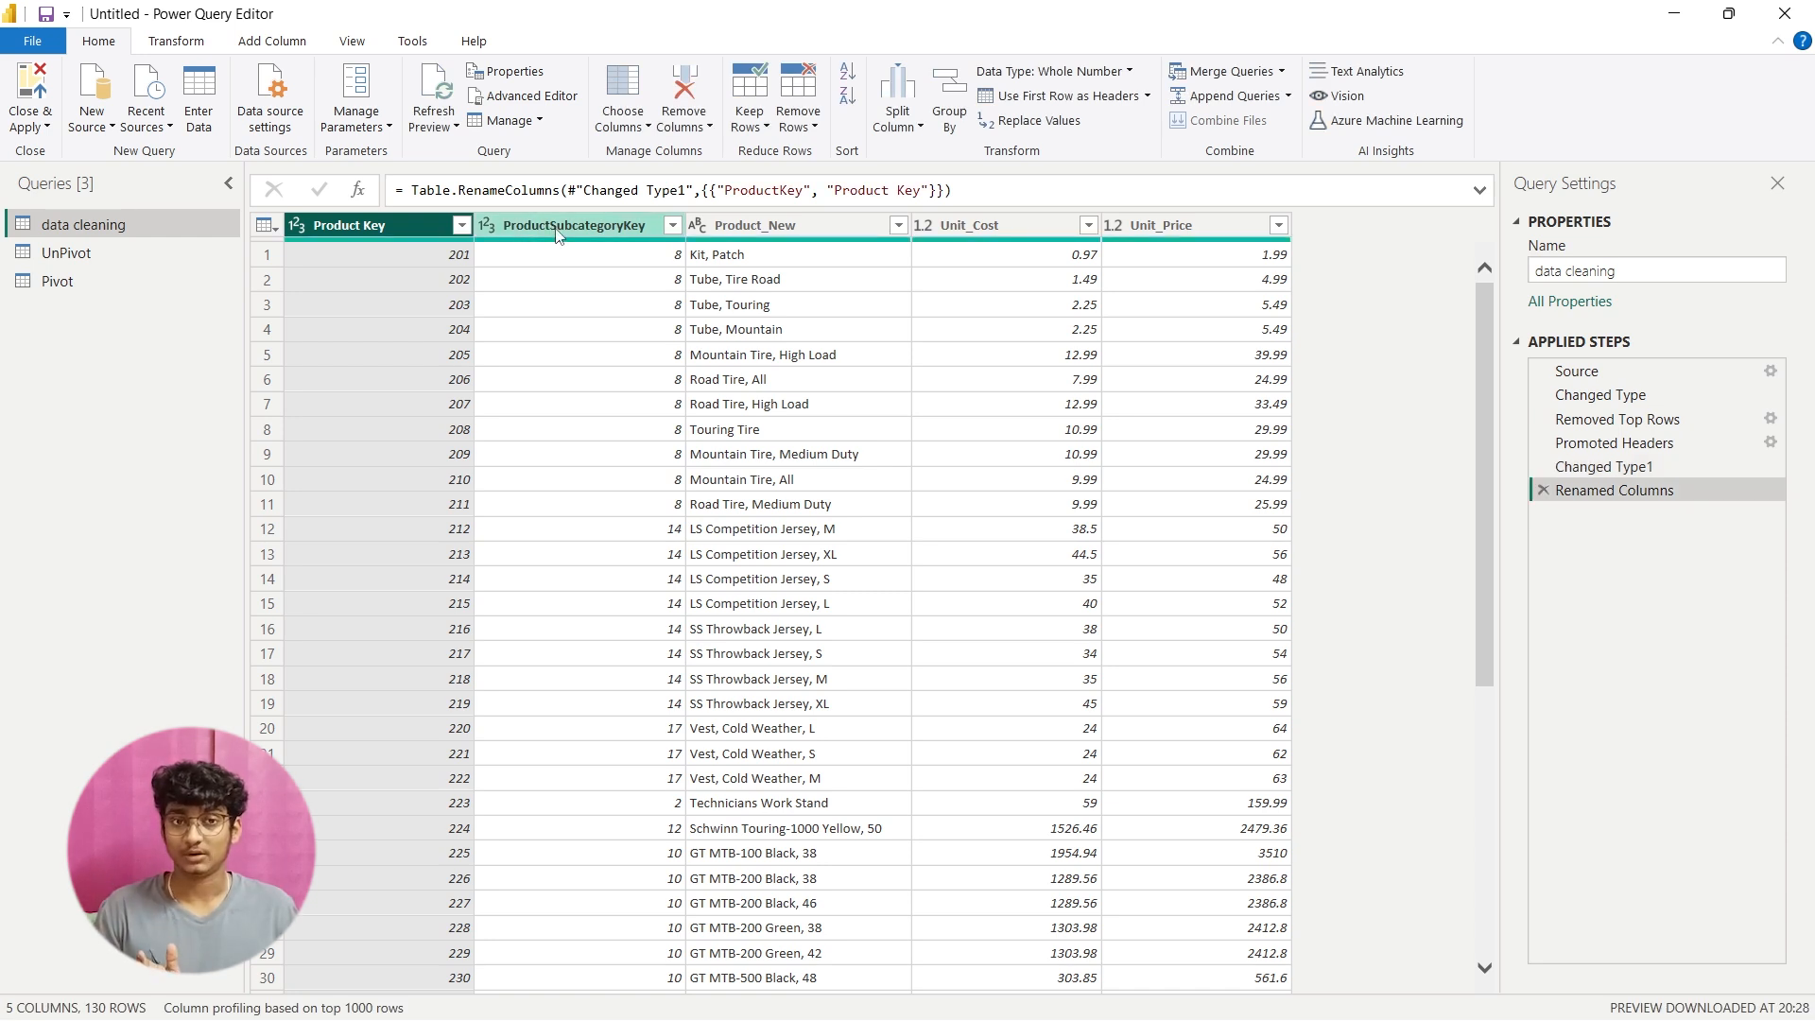
# Step: Rename the ProductSubcategoryKey column to 'Product Subcategory Key'
pyautogui.rightClick(557, 232)
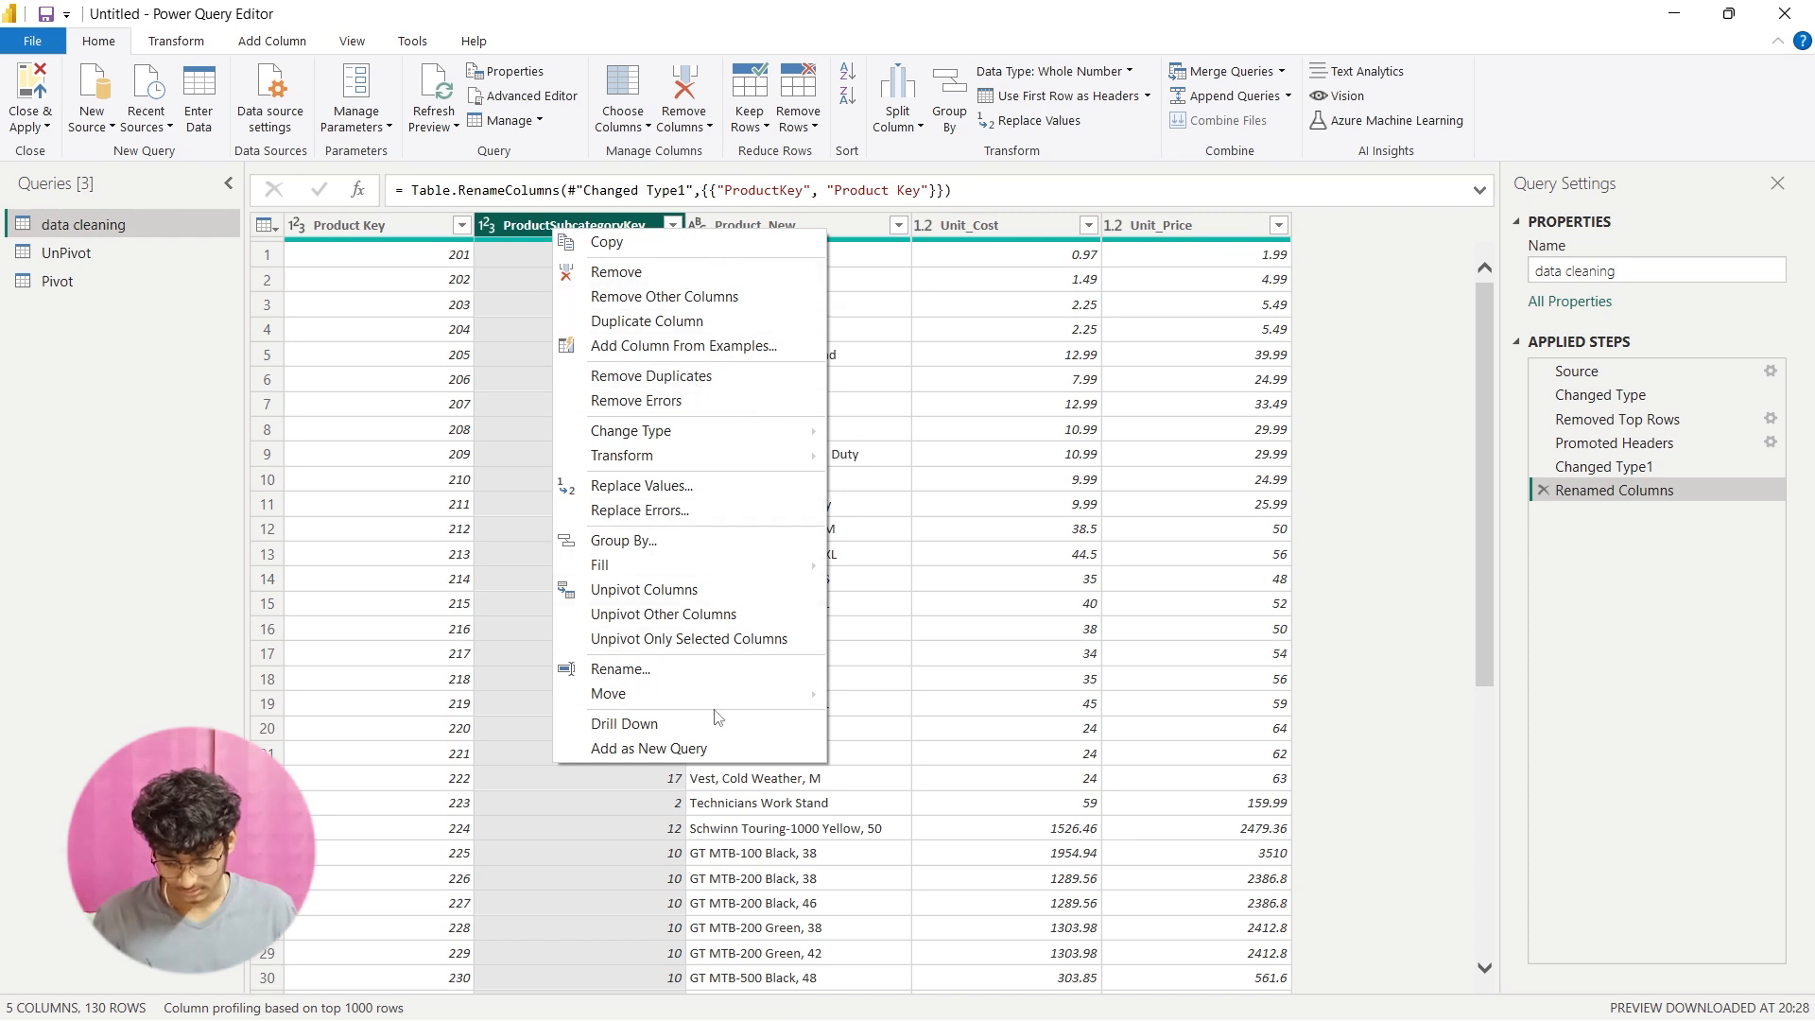
pyautogui.click(695, 673)
pyautogui.click(578, 229)
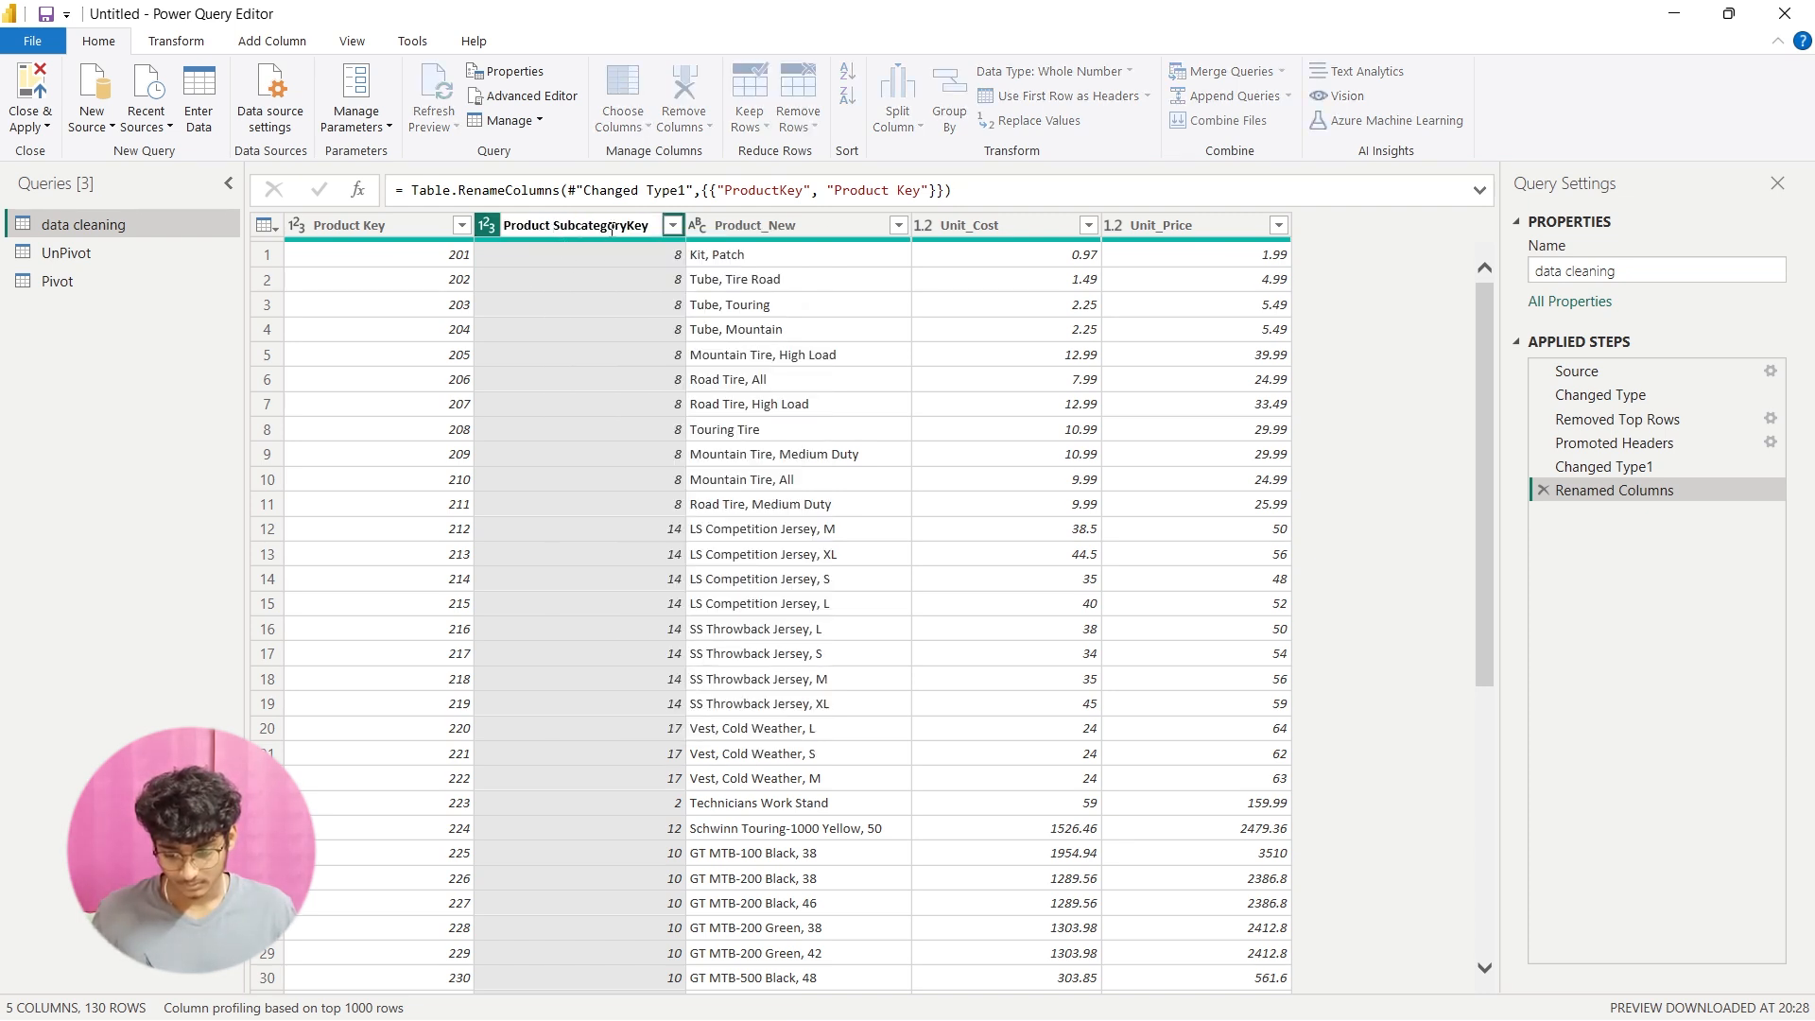
pyautogui.click(623, 227)
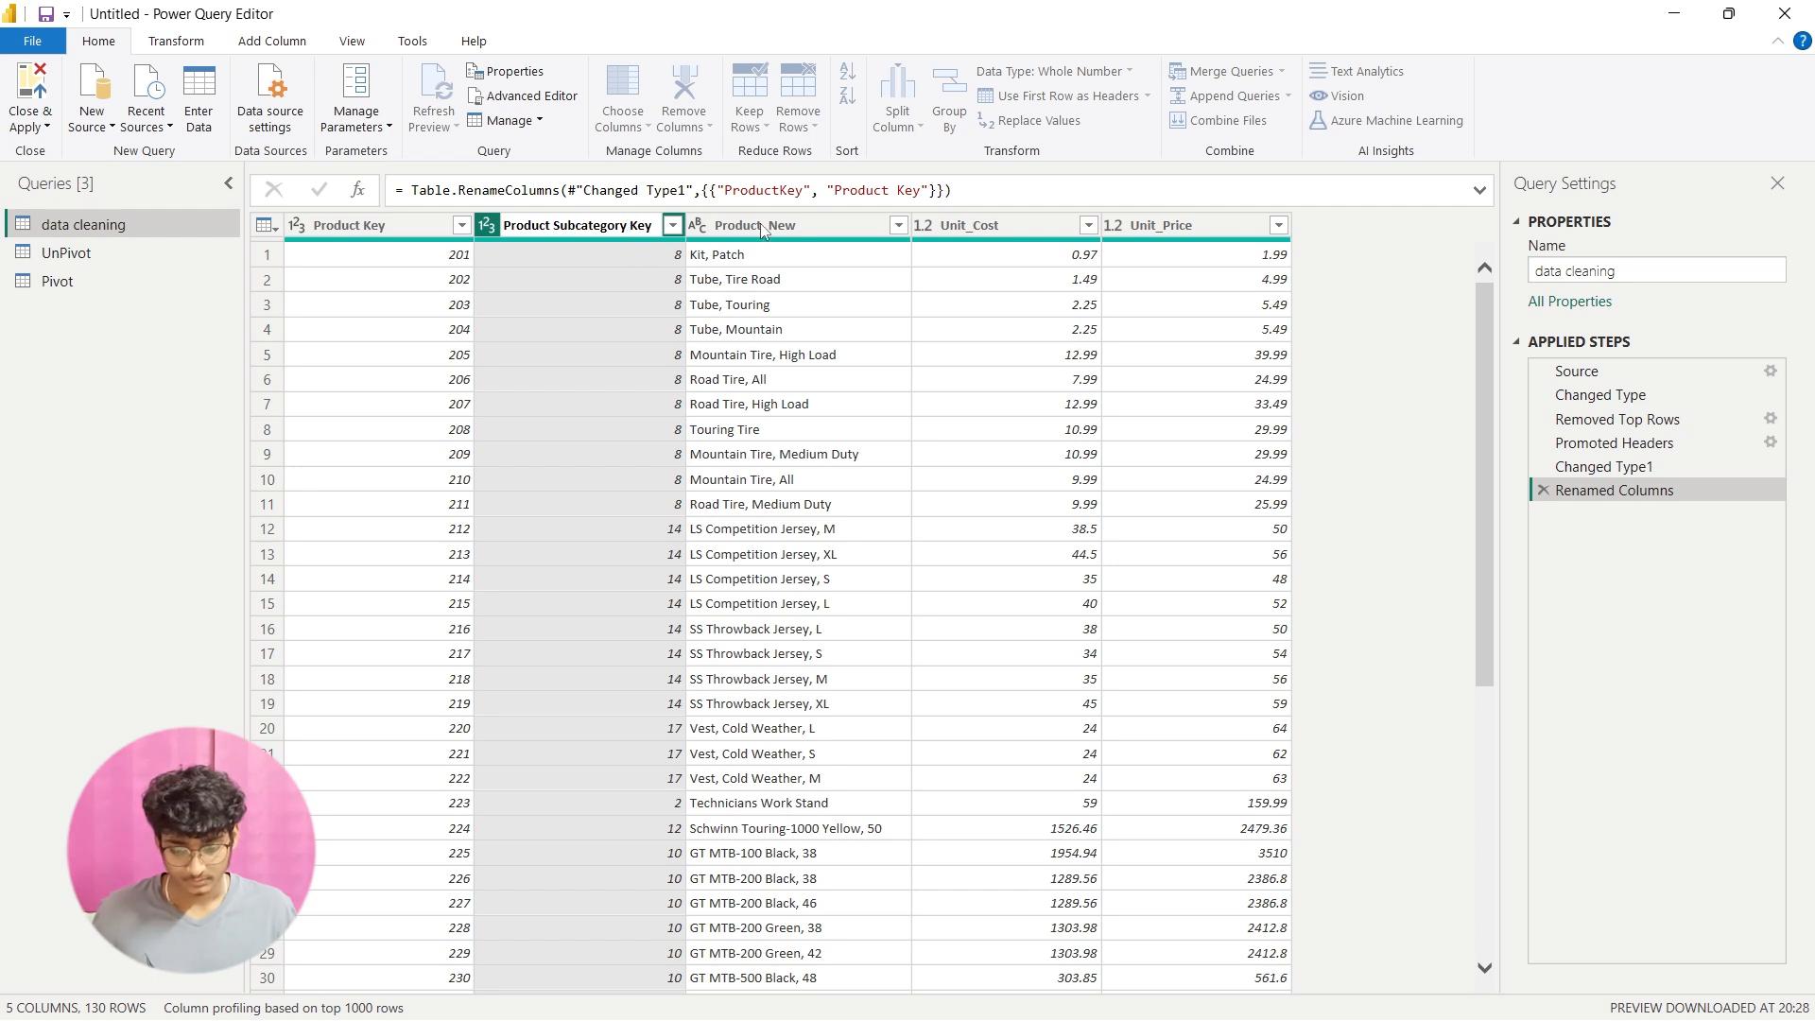
pyautogui.press('Return')
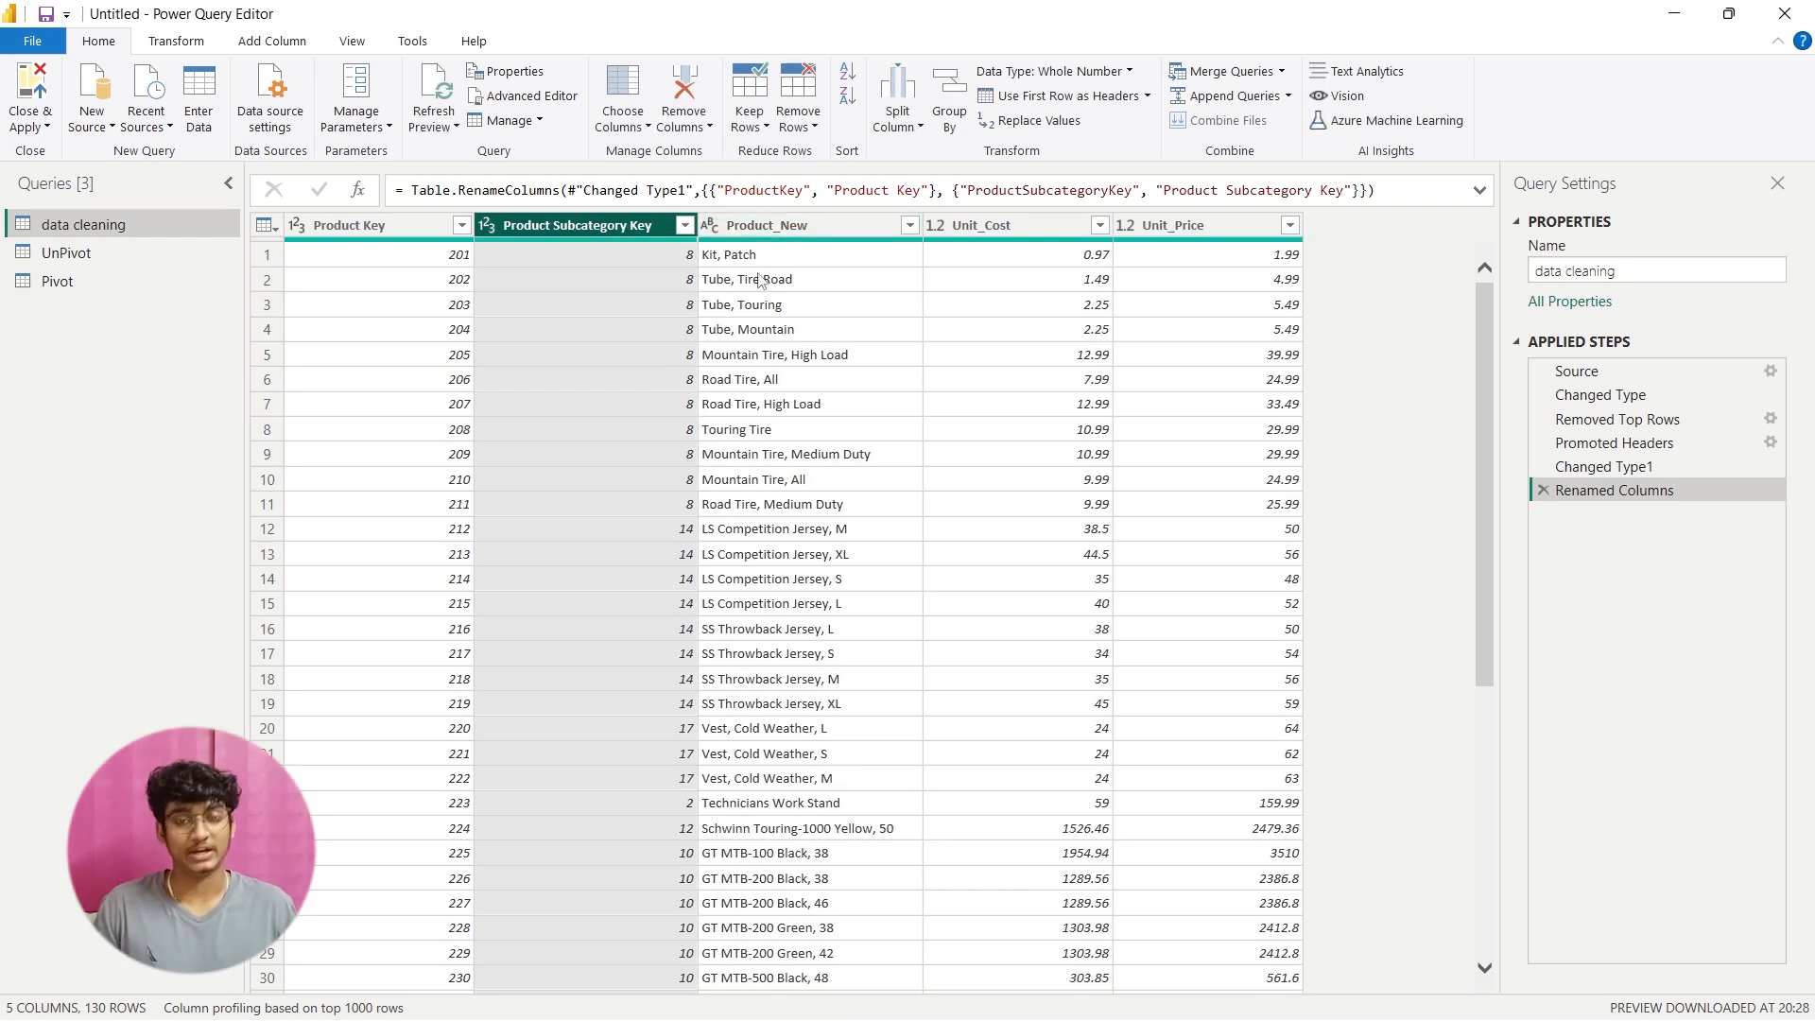
# Step: Consult the Notion notes for the task after 'Rename columns', and try removing the Unit_Price column, deleting that removal from the applied steps
pyautogui.hotkey('alt', 'Tab')
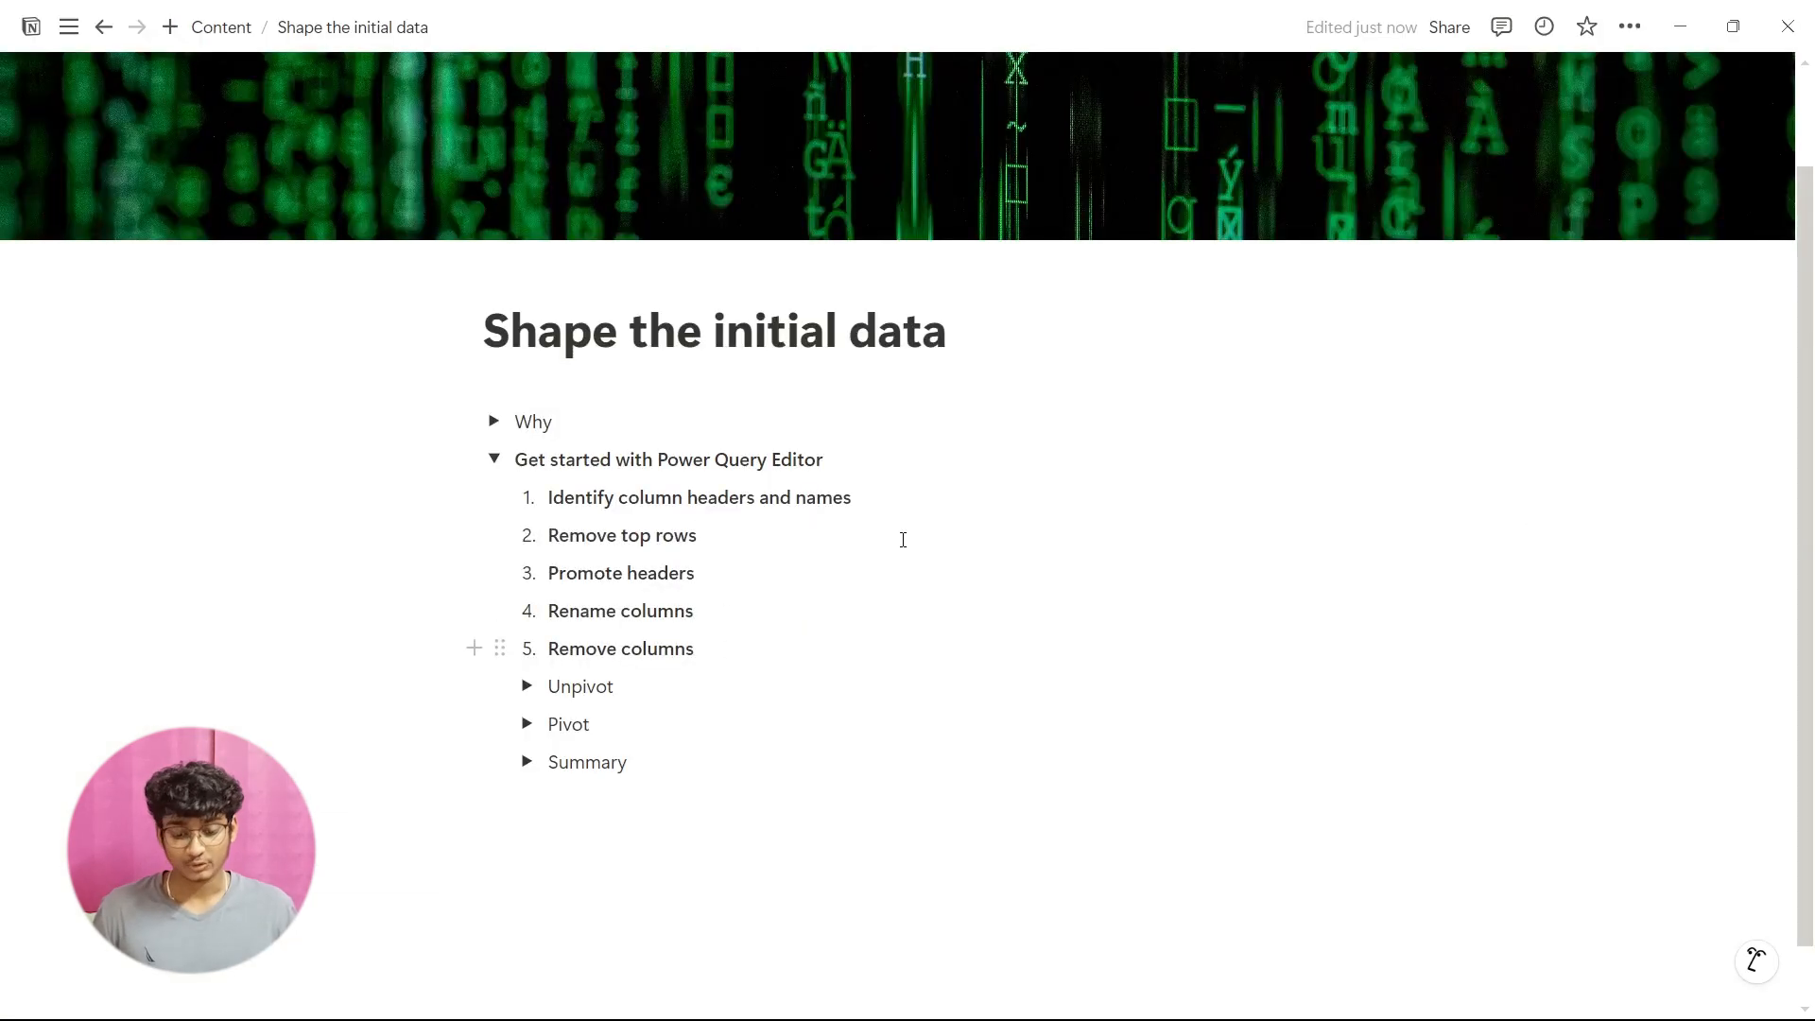
pyautogui.hotkey('alt', 'Tab')
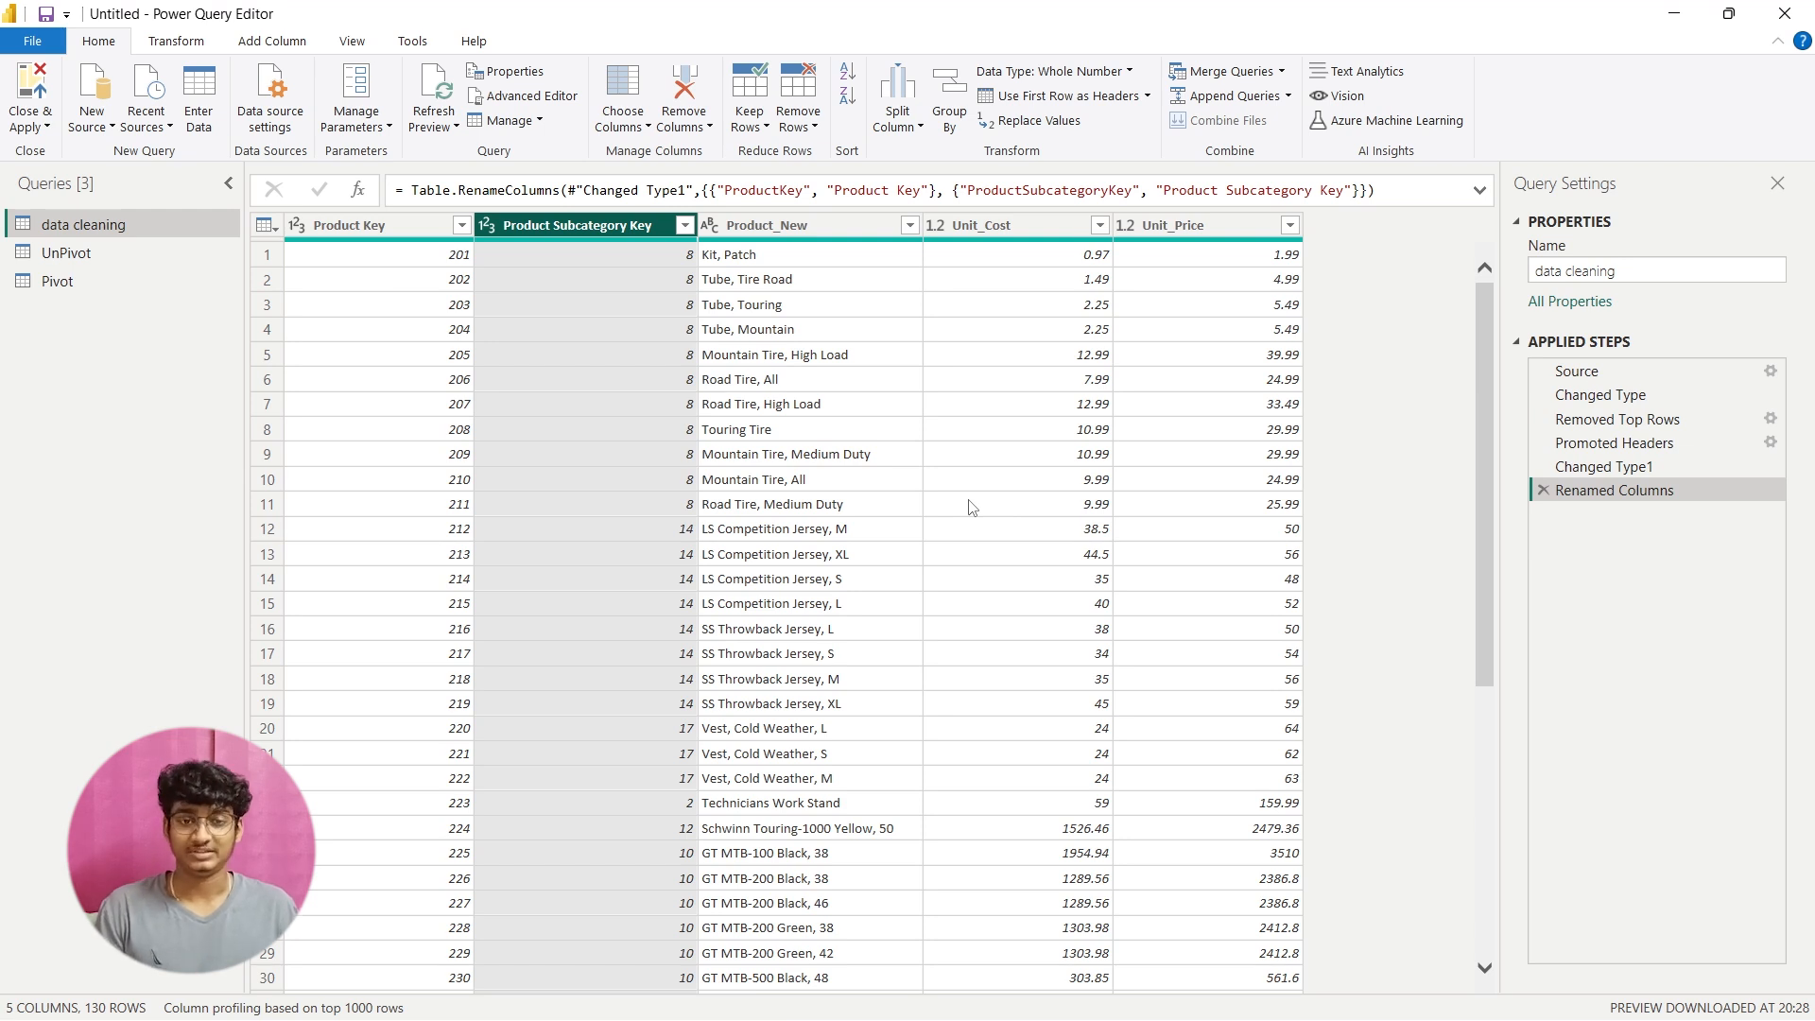
pyautogui.click(1176, 225)
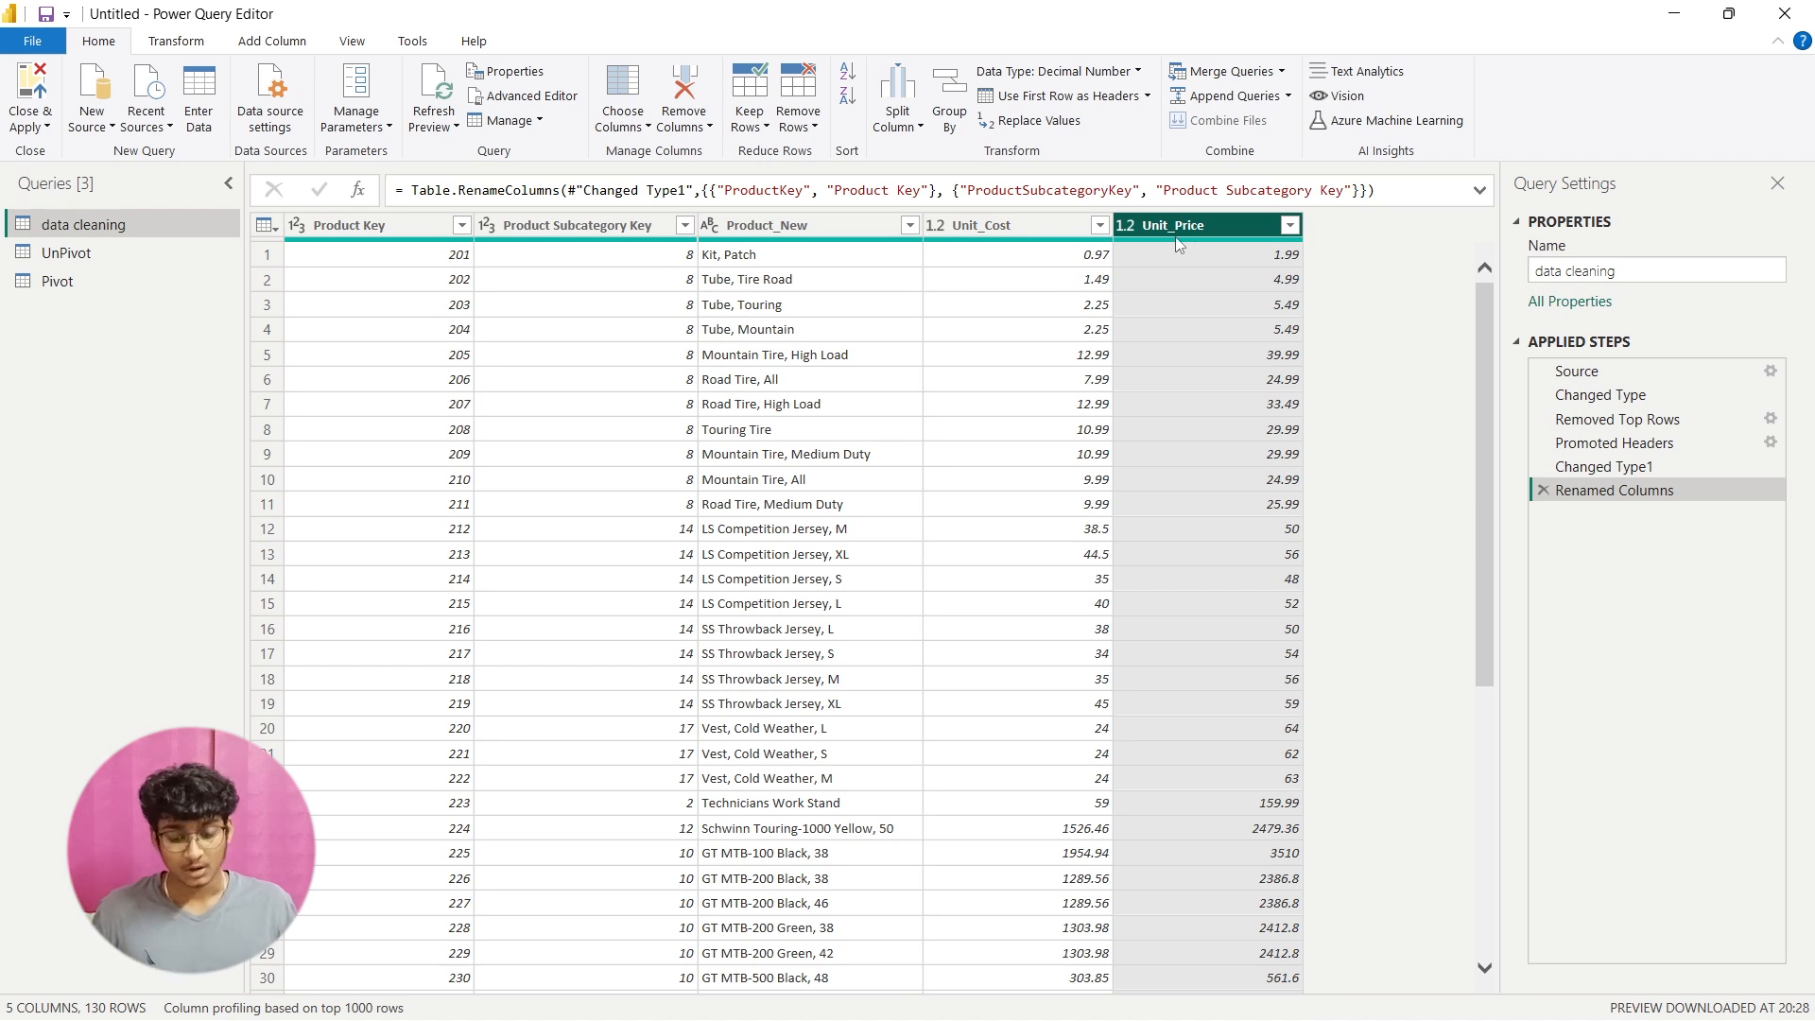
pyautogui.keyDown('ctrl'); pyautogui.click(1053, 225); pyautogui.keyUp('ctrl')
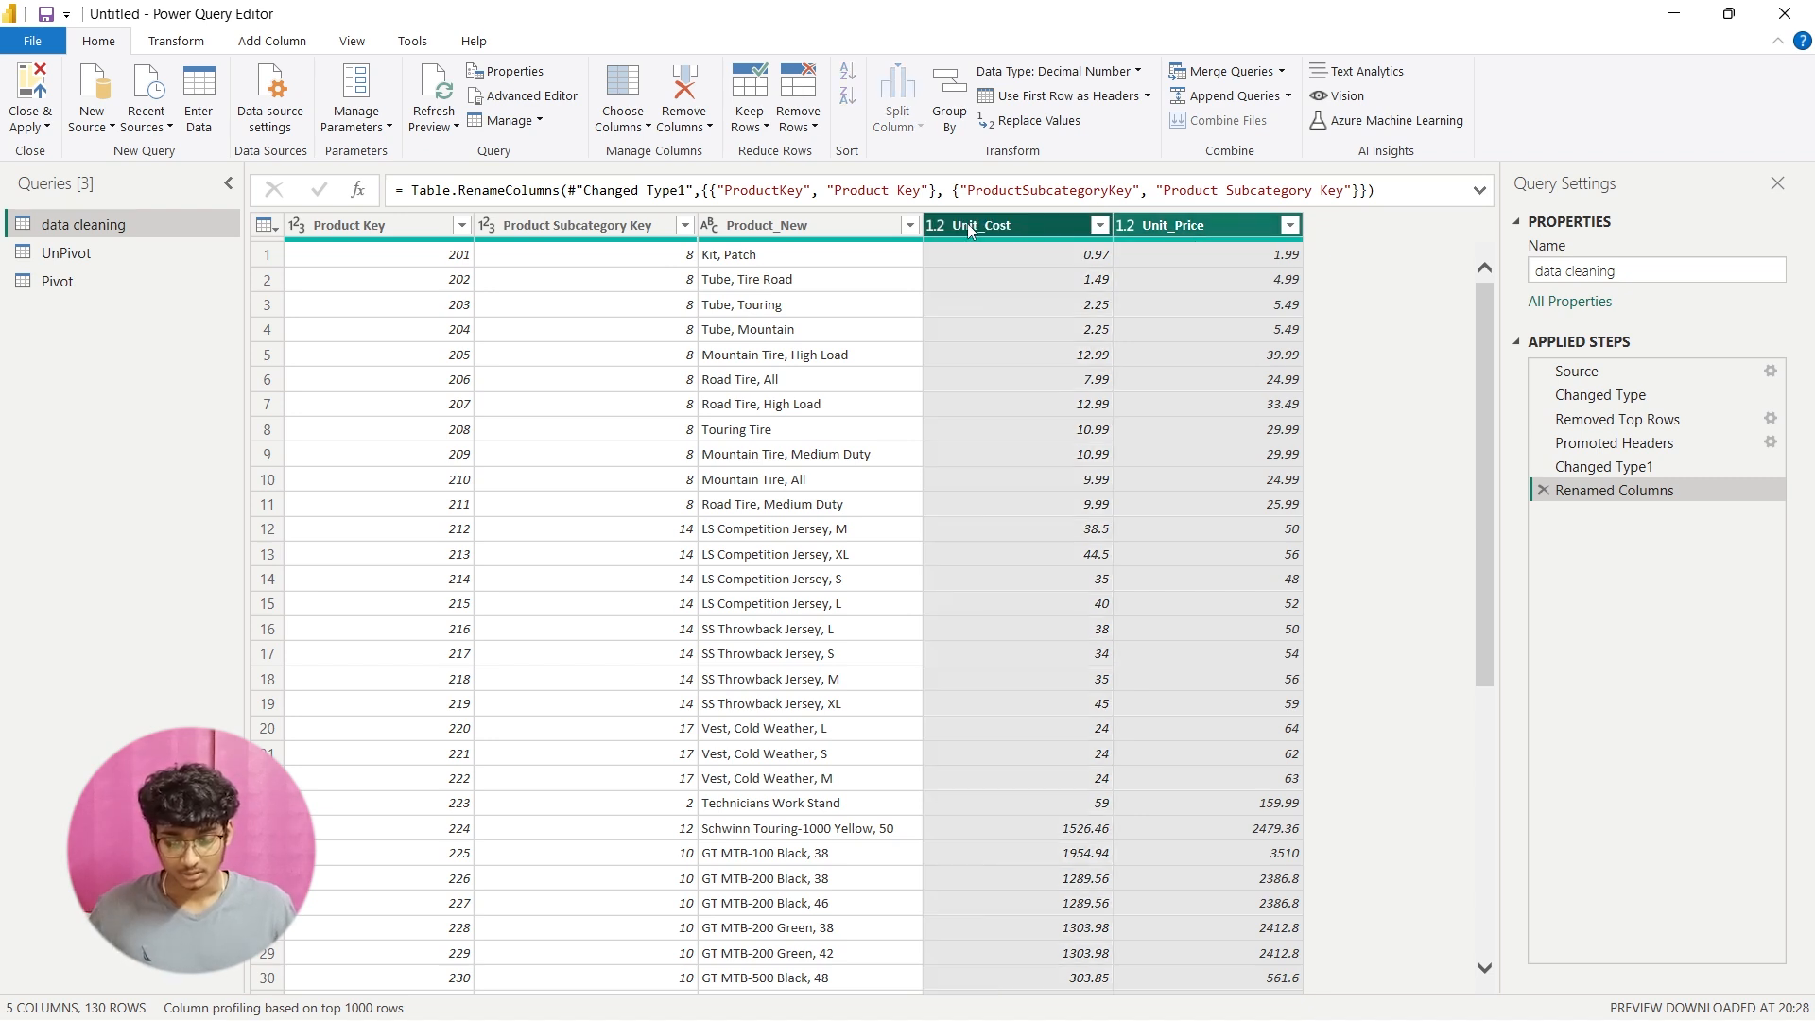
pyautogui.keyDown('ctrl'); pyautogui.click(832, 227); pyautogui.keyUp('ctrl')
pyautogui.click(1225, 232)
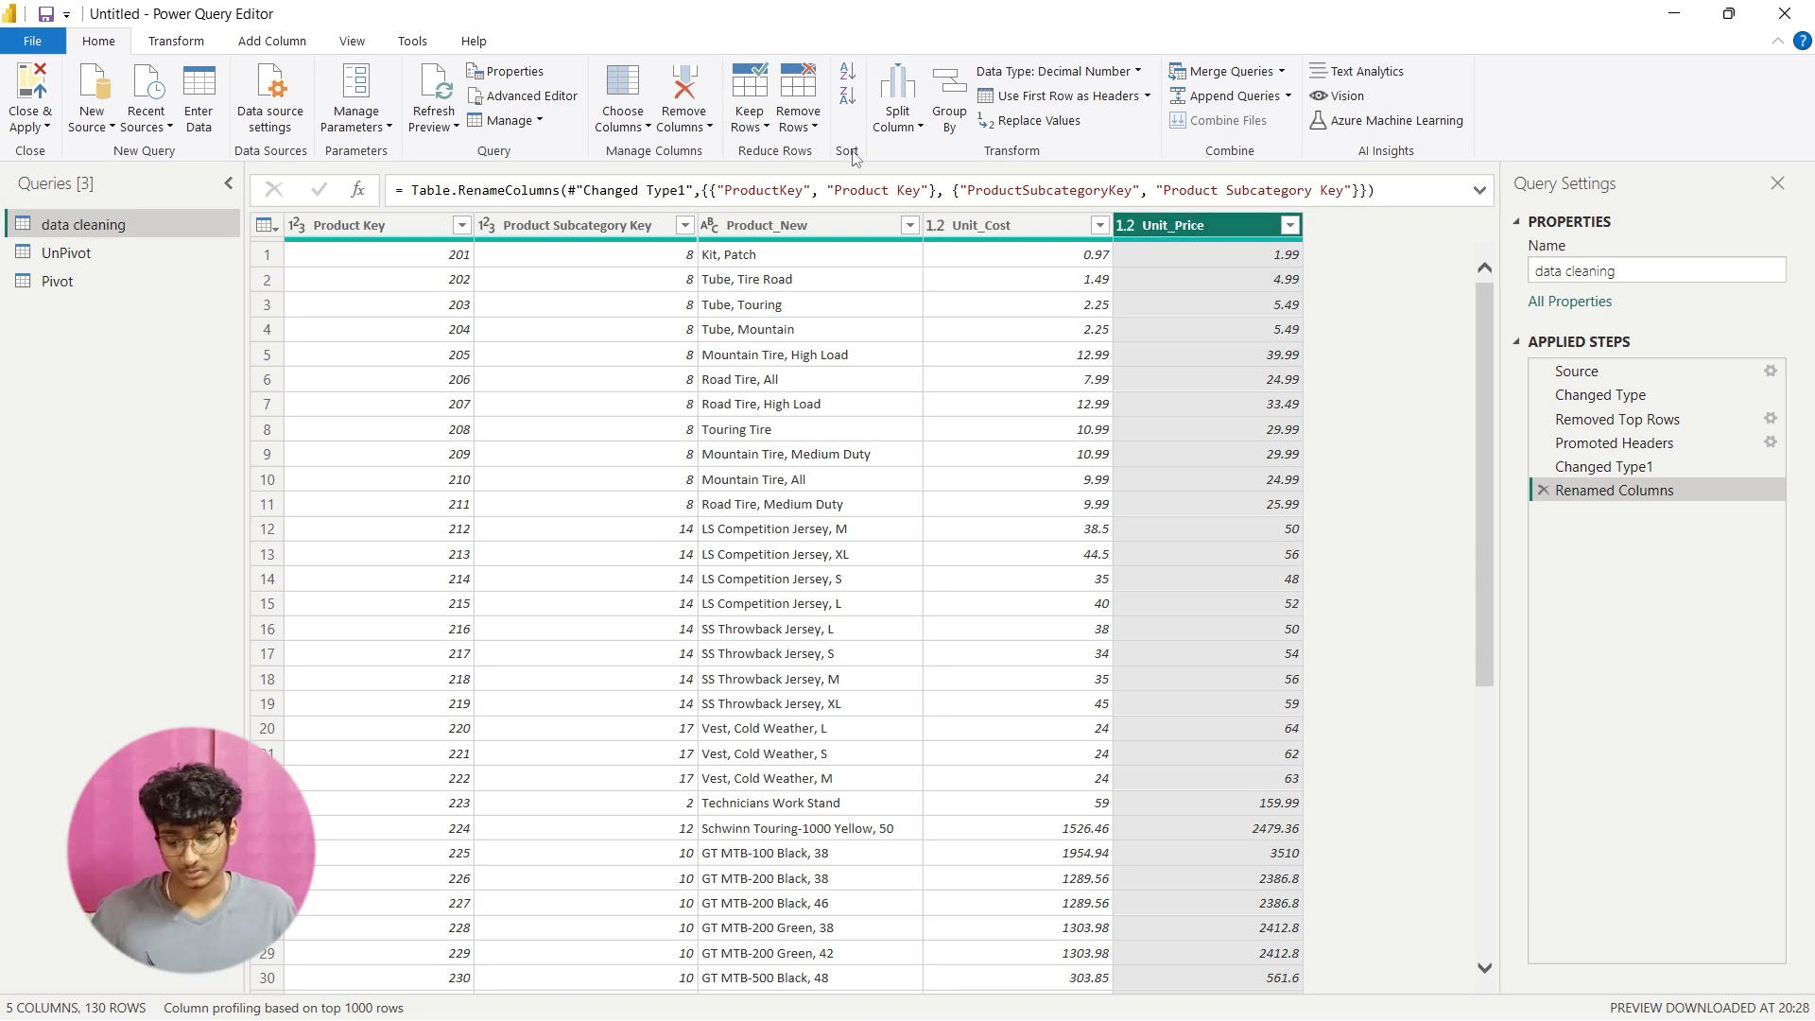
pyautogui.click(682, 85)
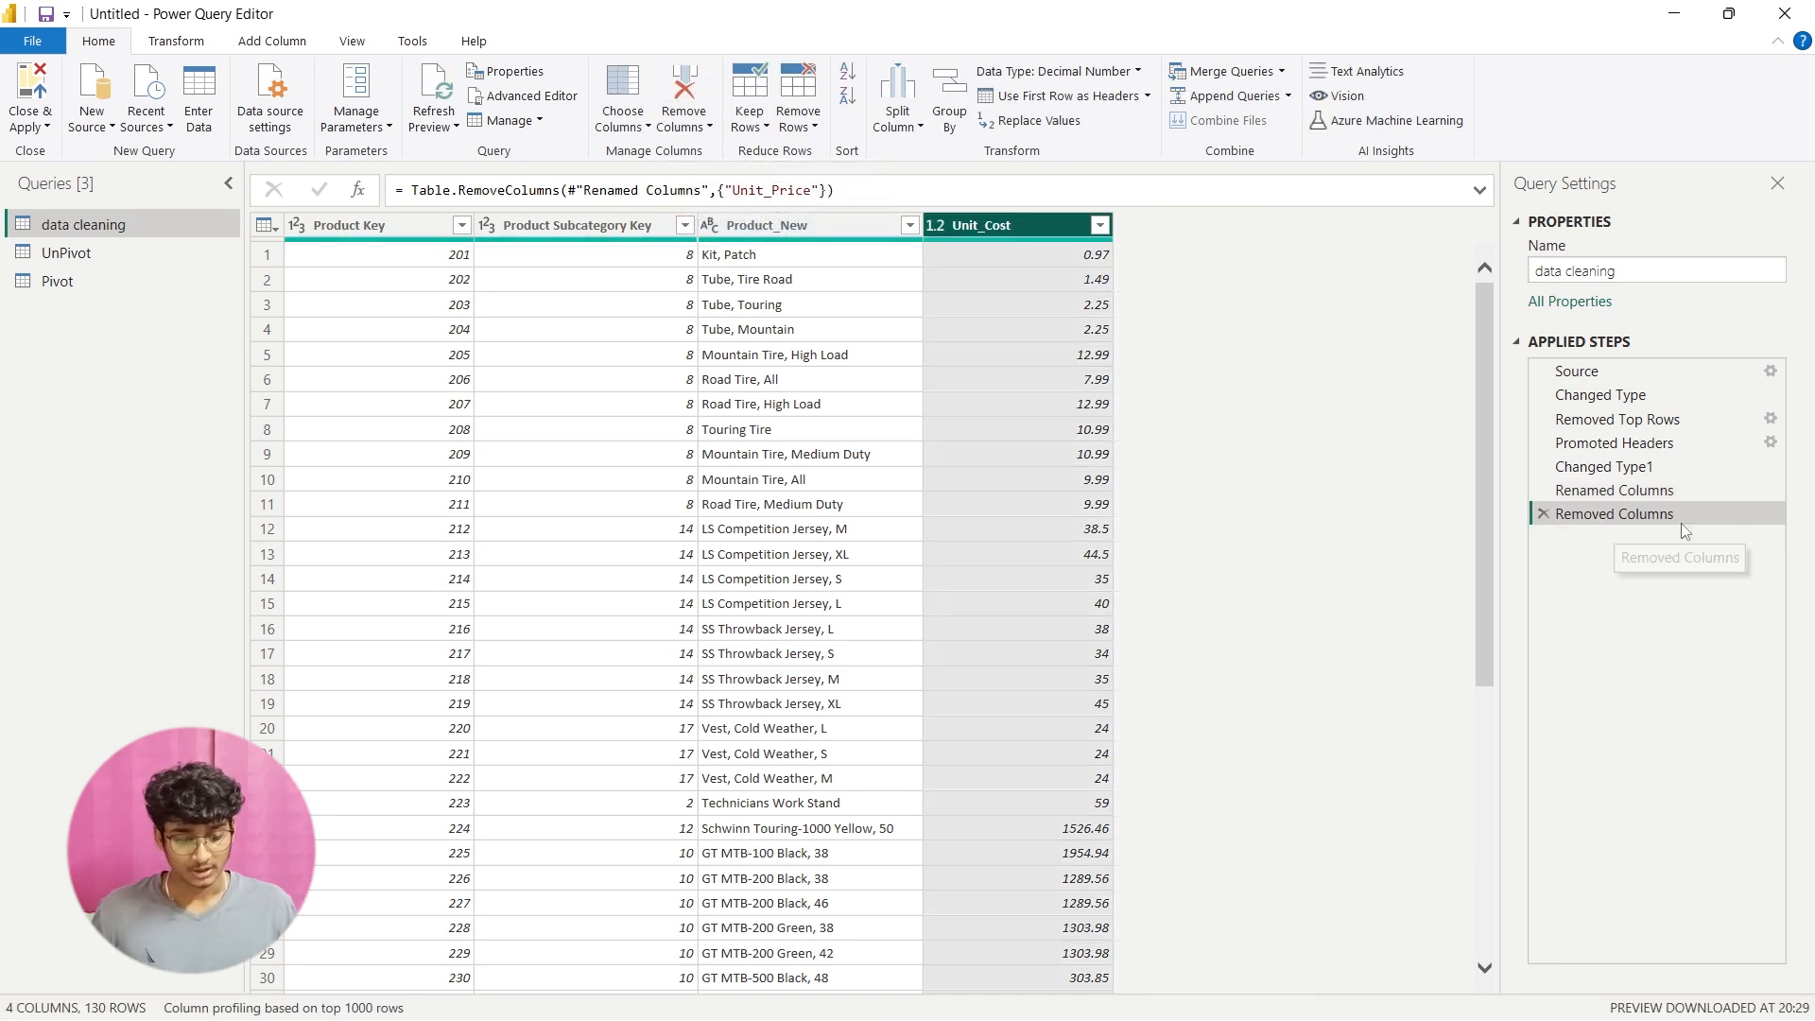
pyautogui.click(1543, 513)
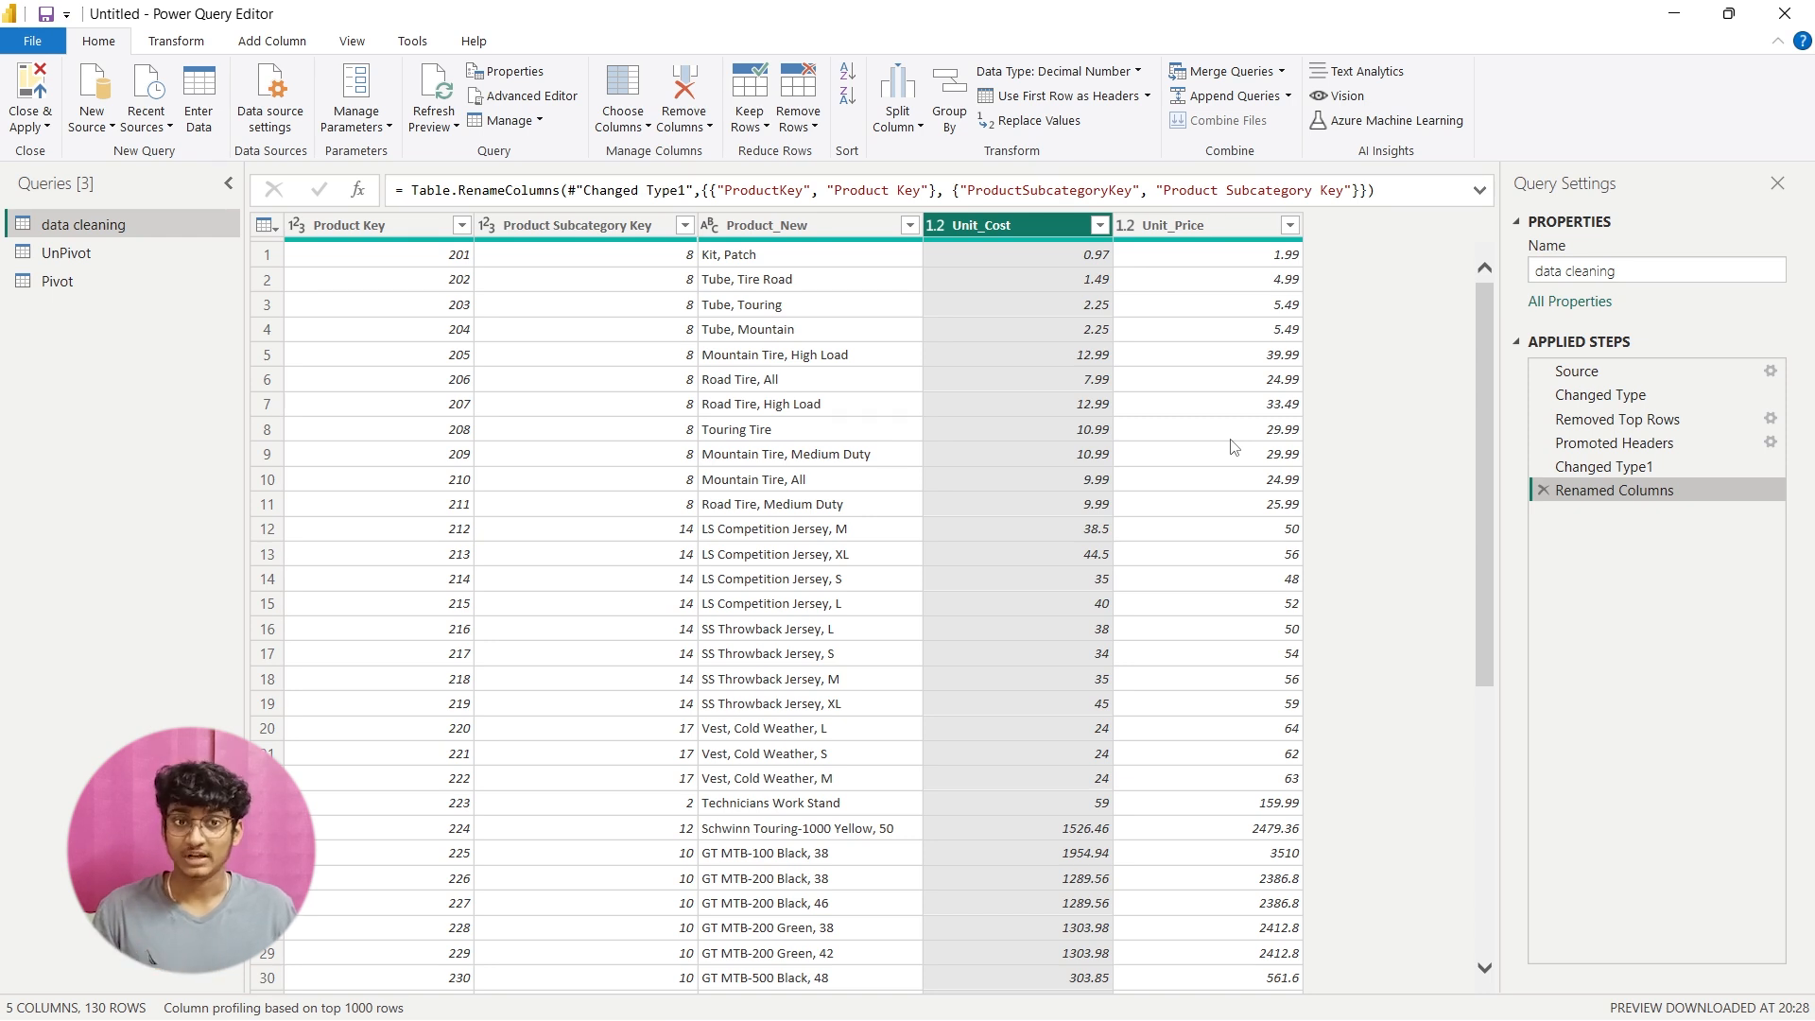
# Step: Try removing all columns other than Unit_Price, and delete that Removed Other Columns entry from the applied steps
pyautogui.click(1172, 227)
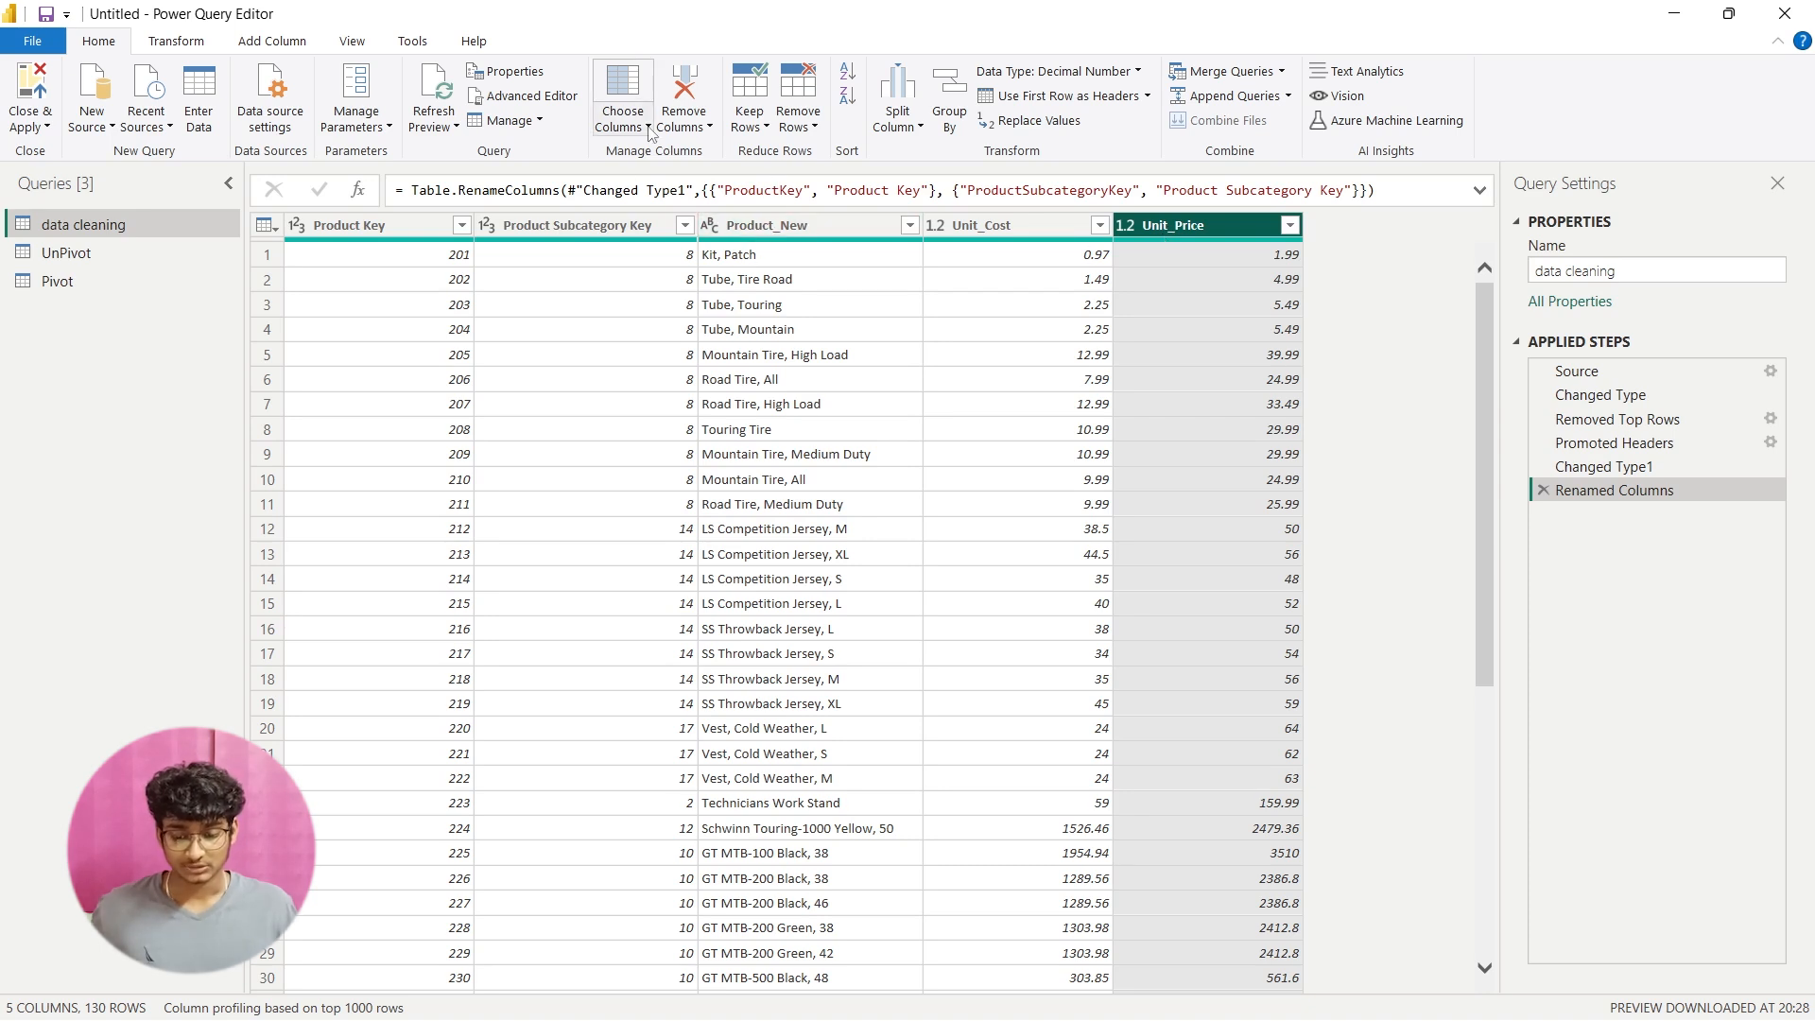
pyautogui.click(696, 131)
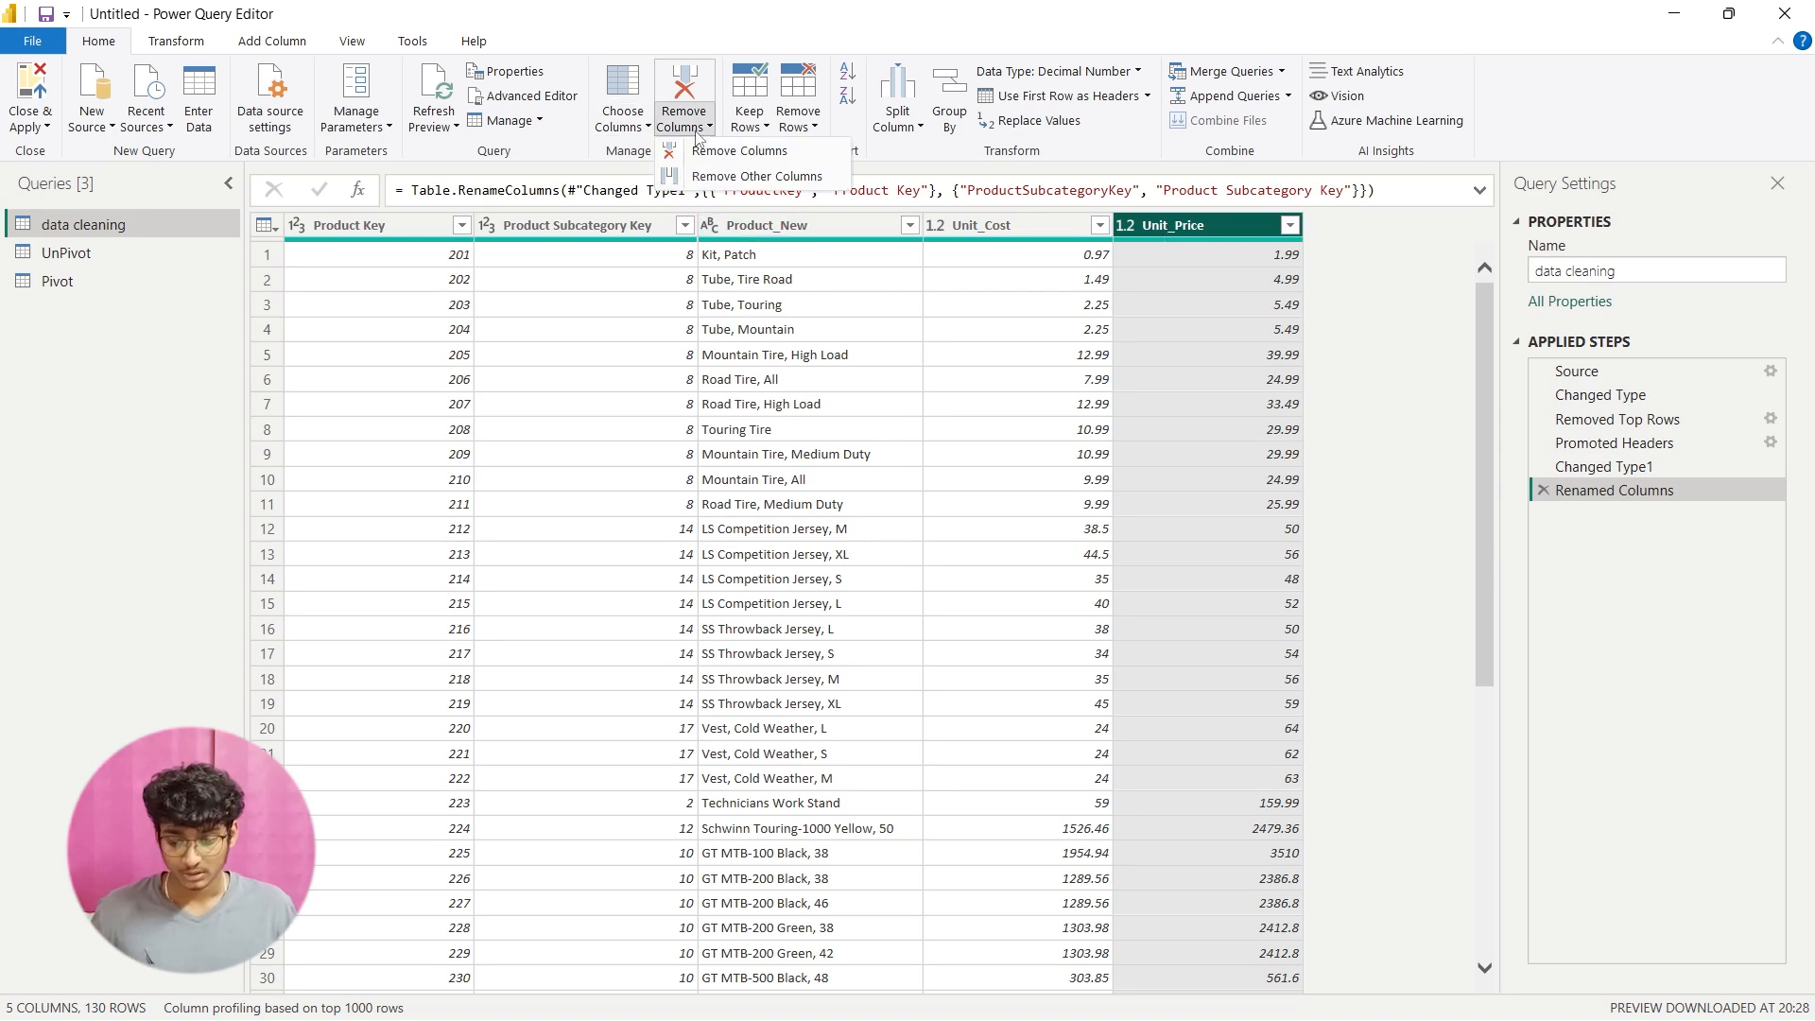
pyautogui.click(737, 178)
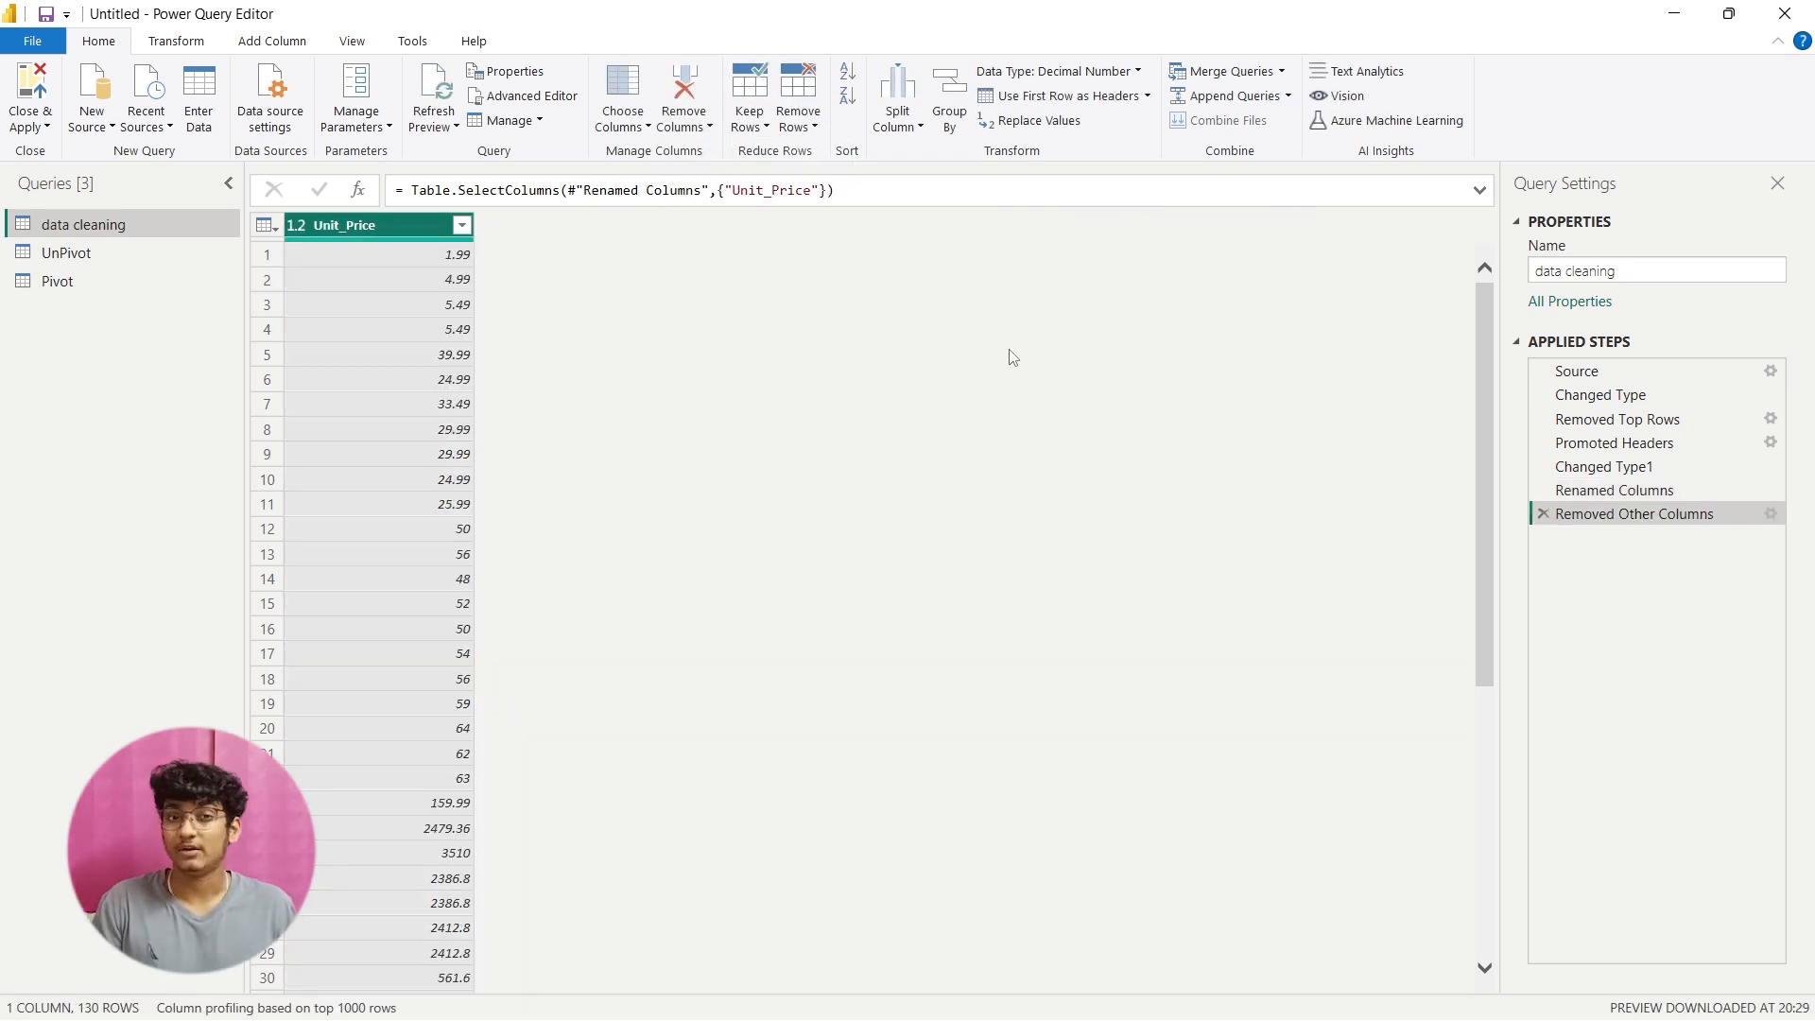
pyautogui.click(1542, 513)
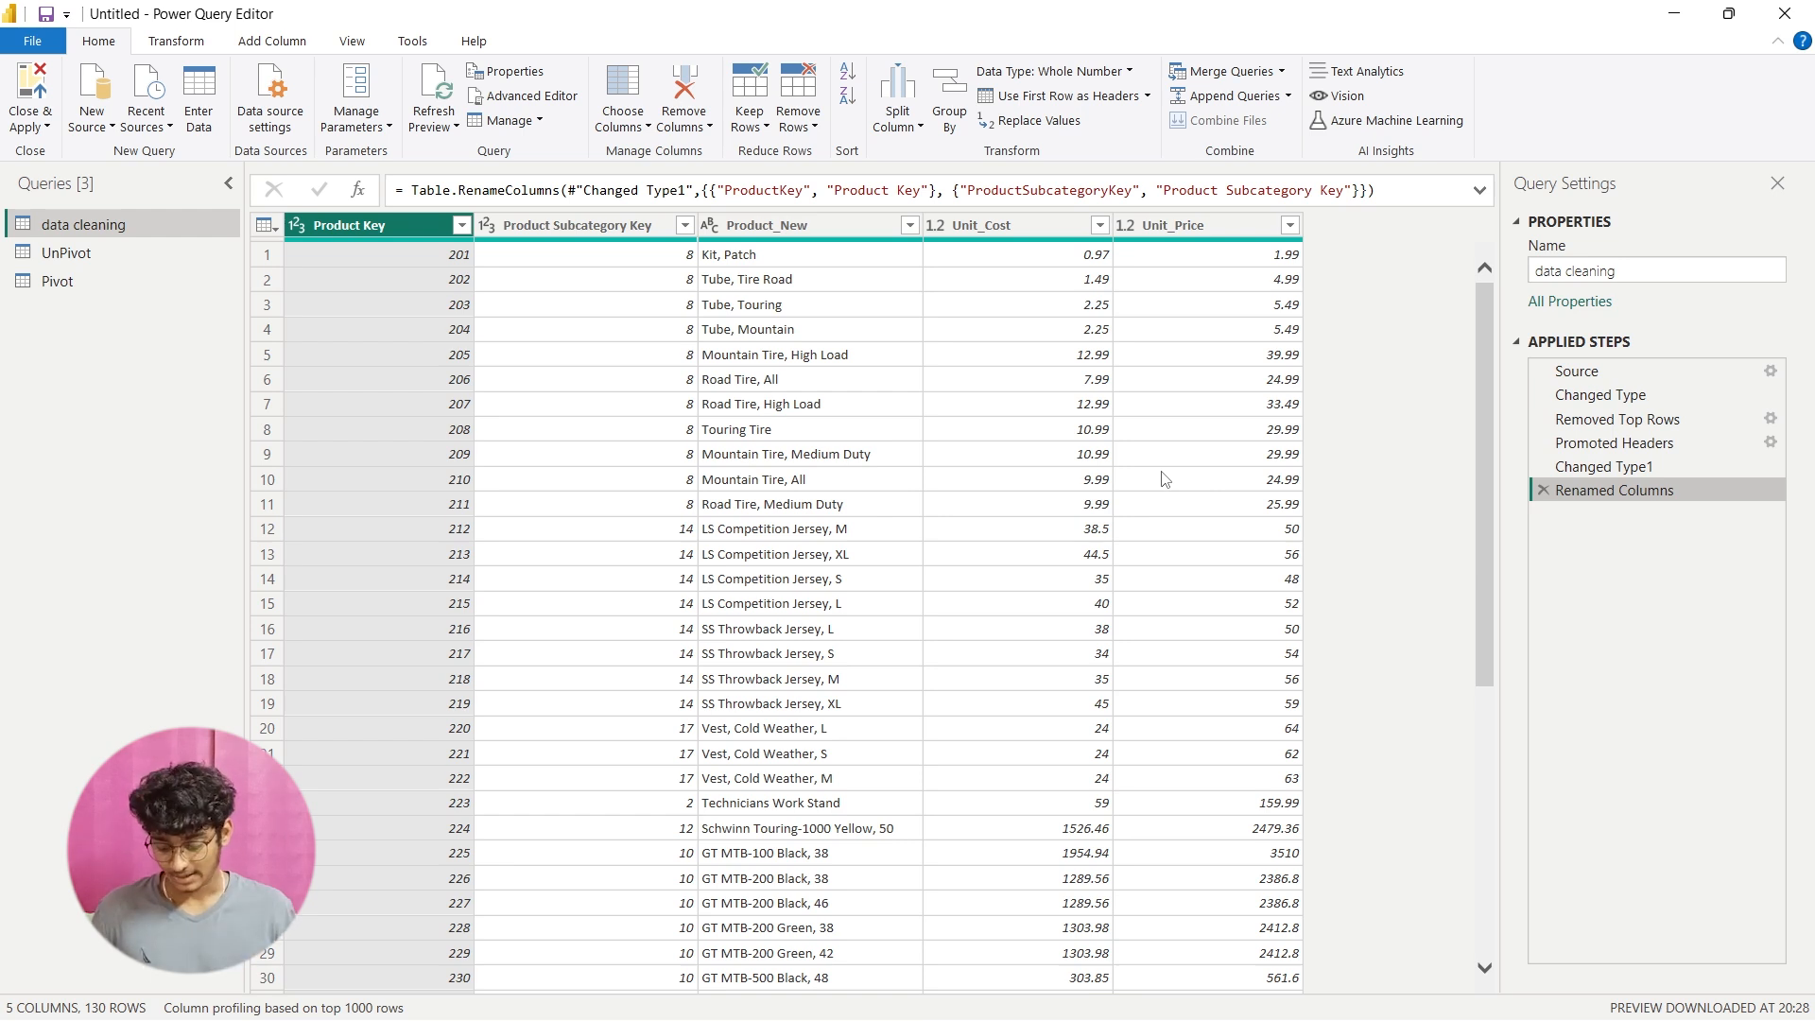
# Step: Switch to the Notion notes and expand the Unpivot section to read its definition
pyautogui.hotkey('alt', 'Tab')
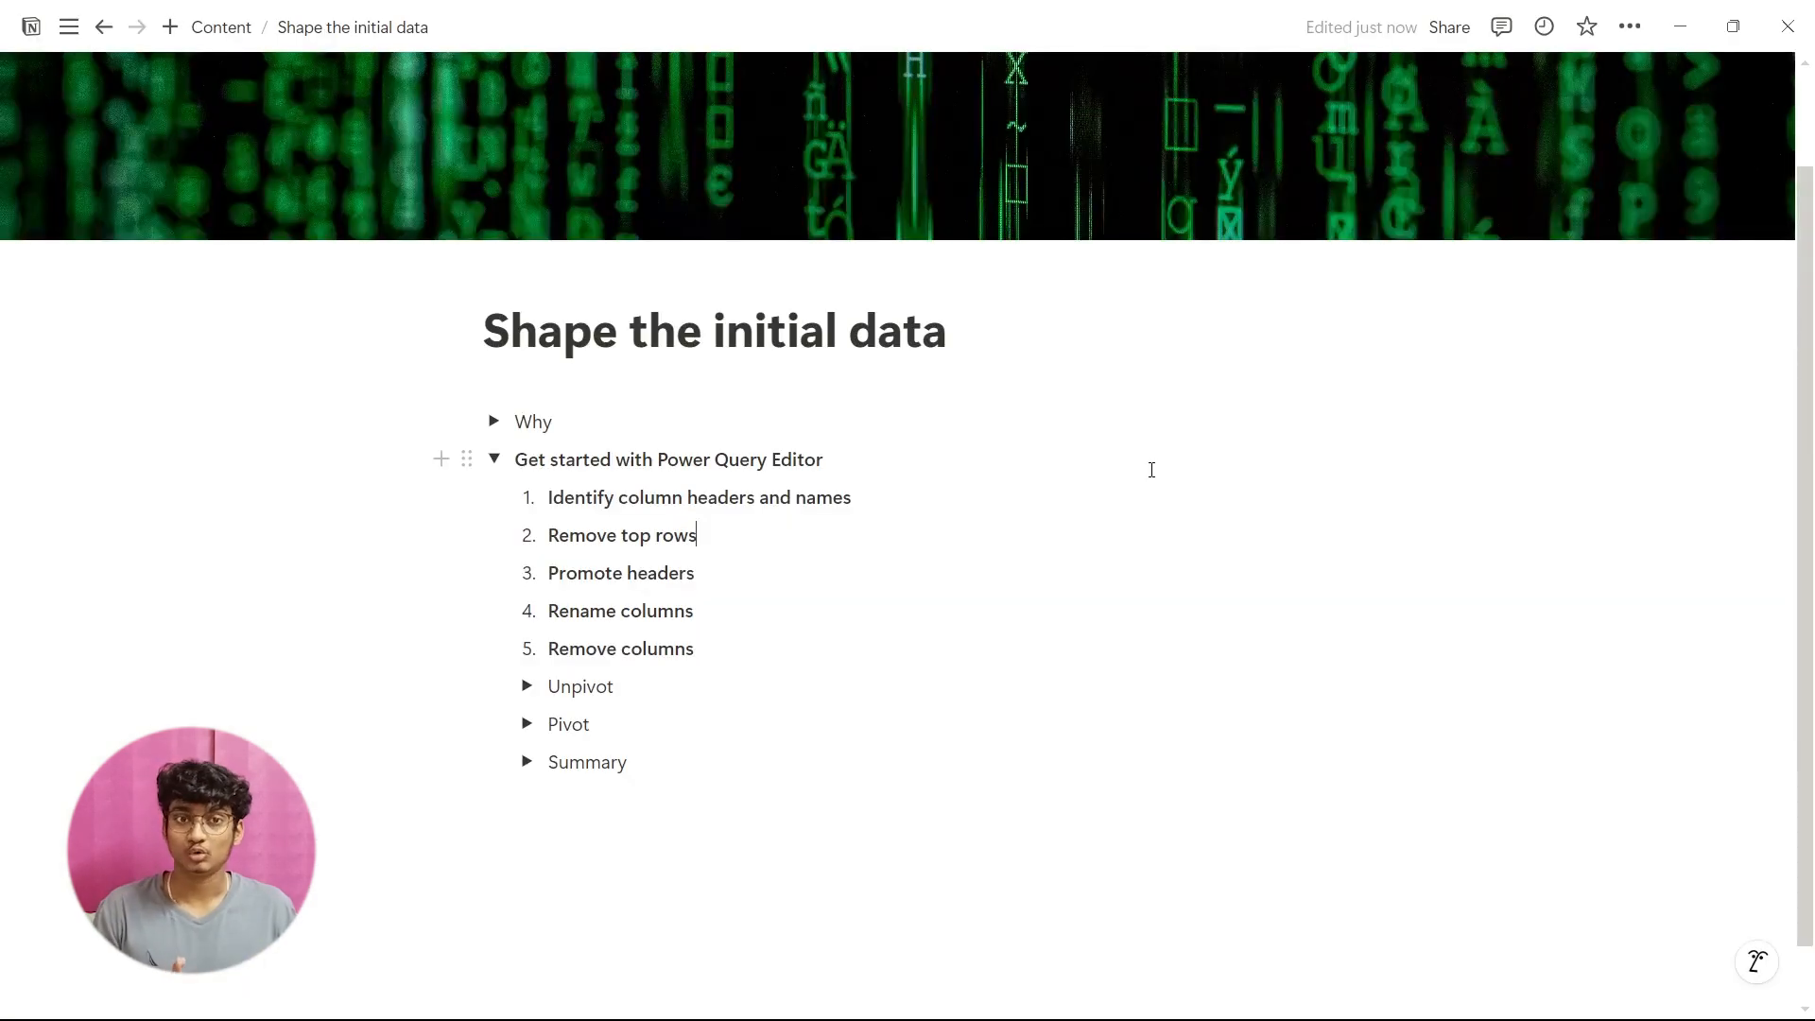
pyautogui.click(501, 462)
pyautogui.click(502, 580)
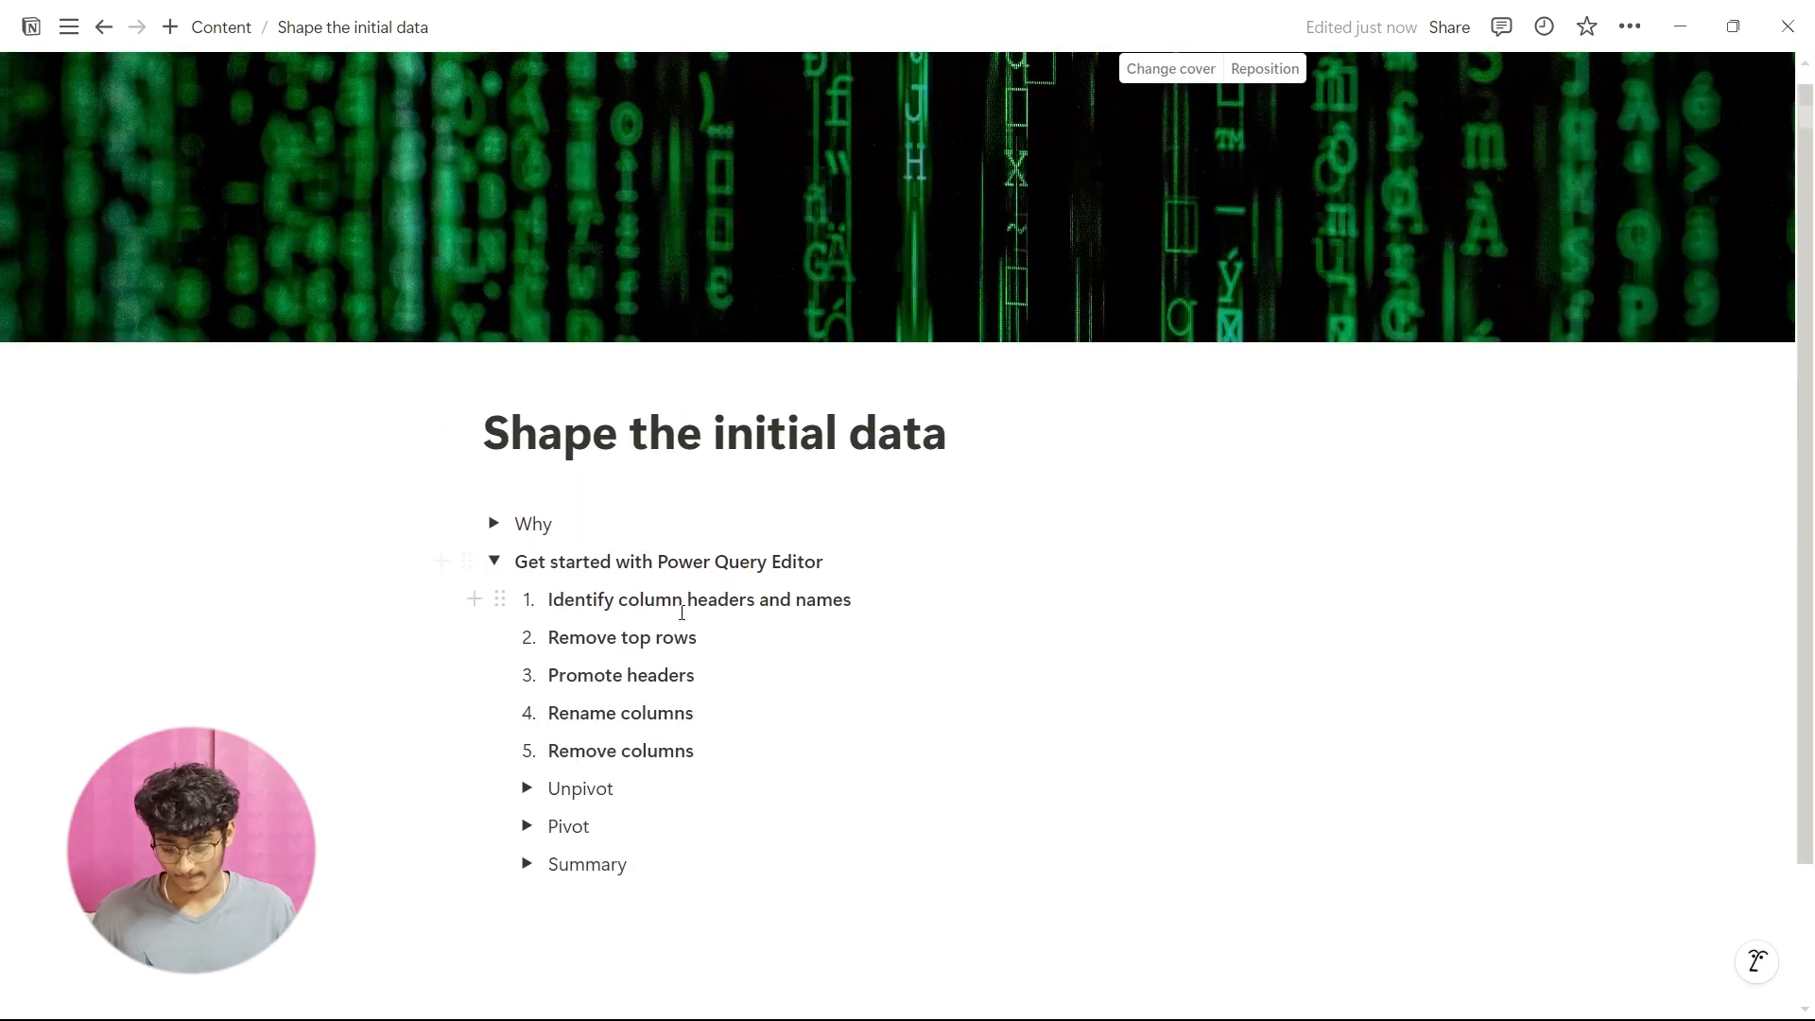
pyautogui.scroll(-2, 549, 655)
pyautogui.click(527, 622)
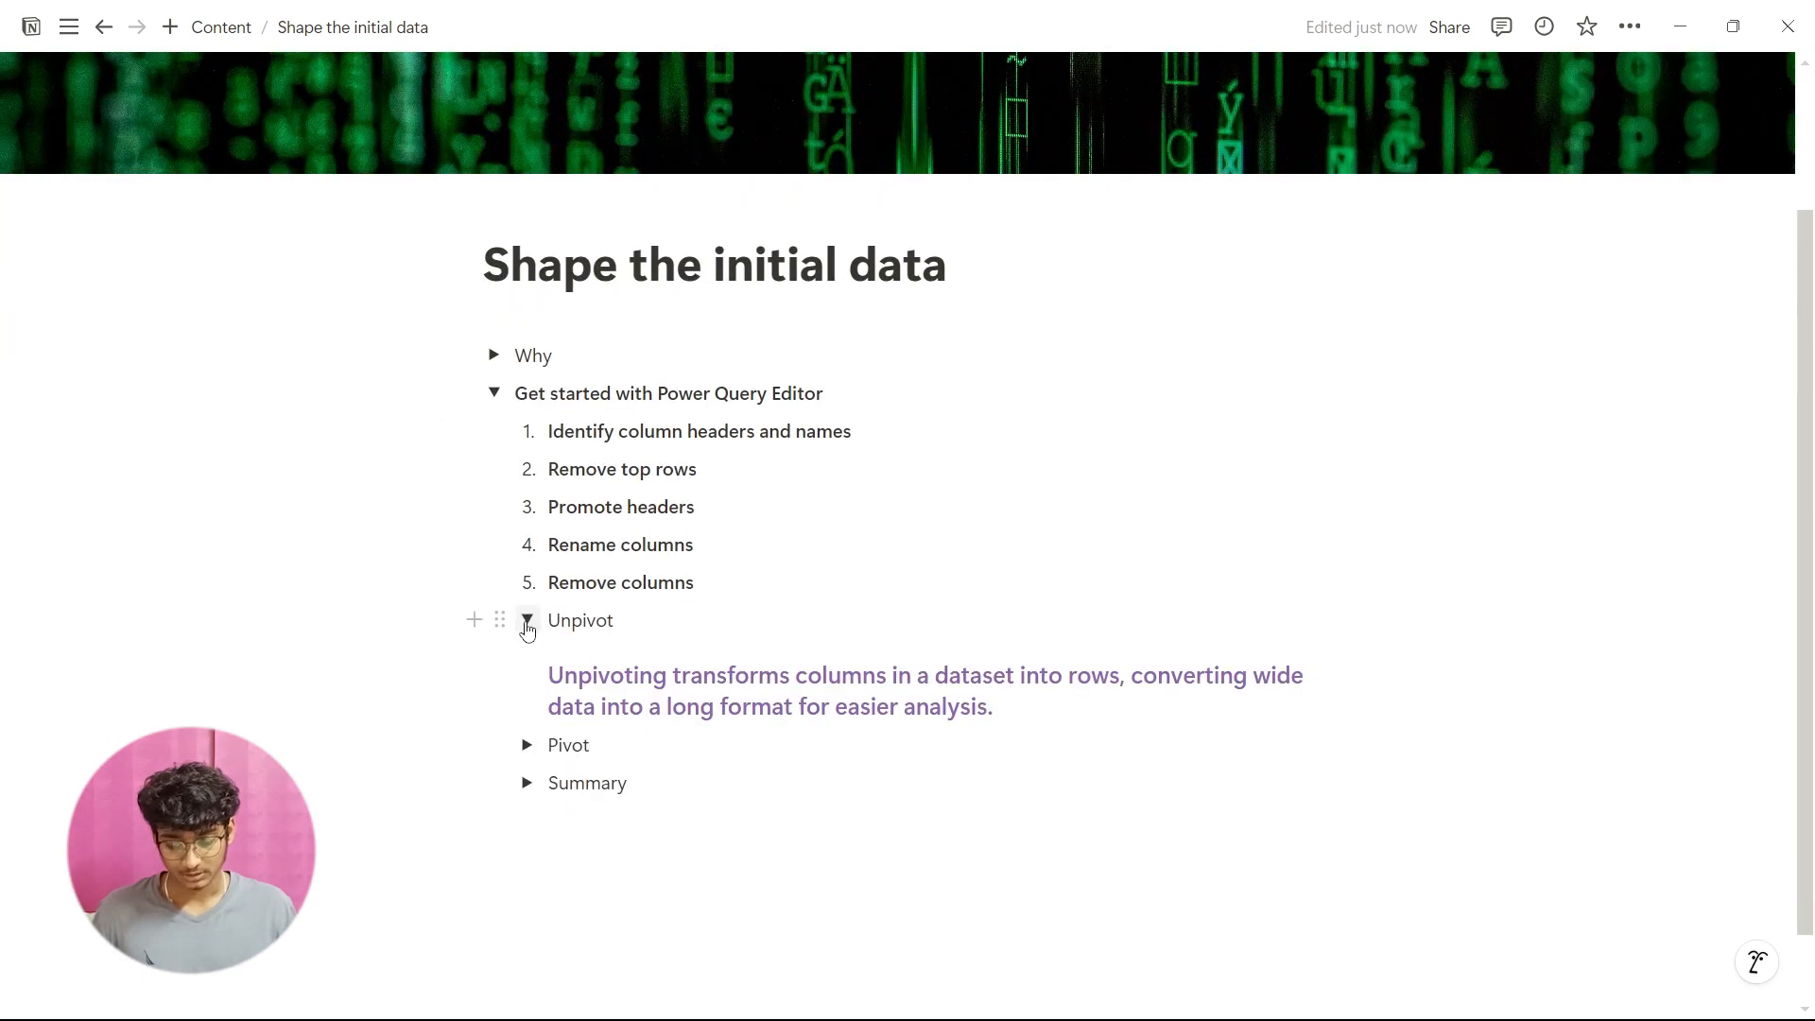
pyautogui.scroll(-1, 527, 631)
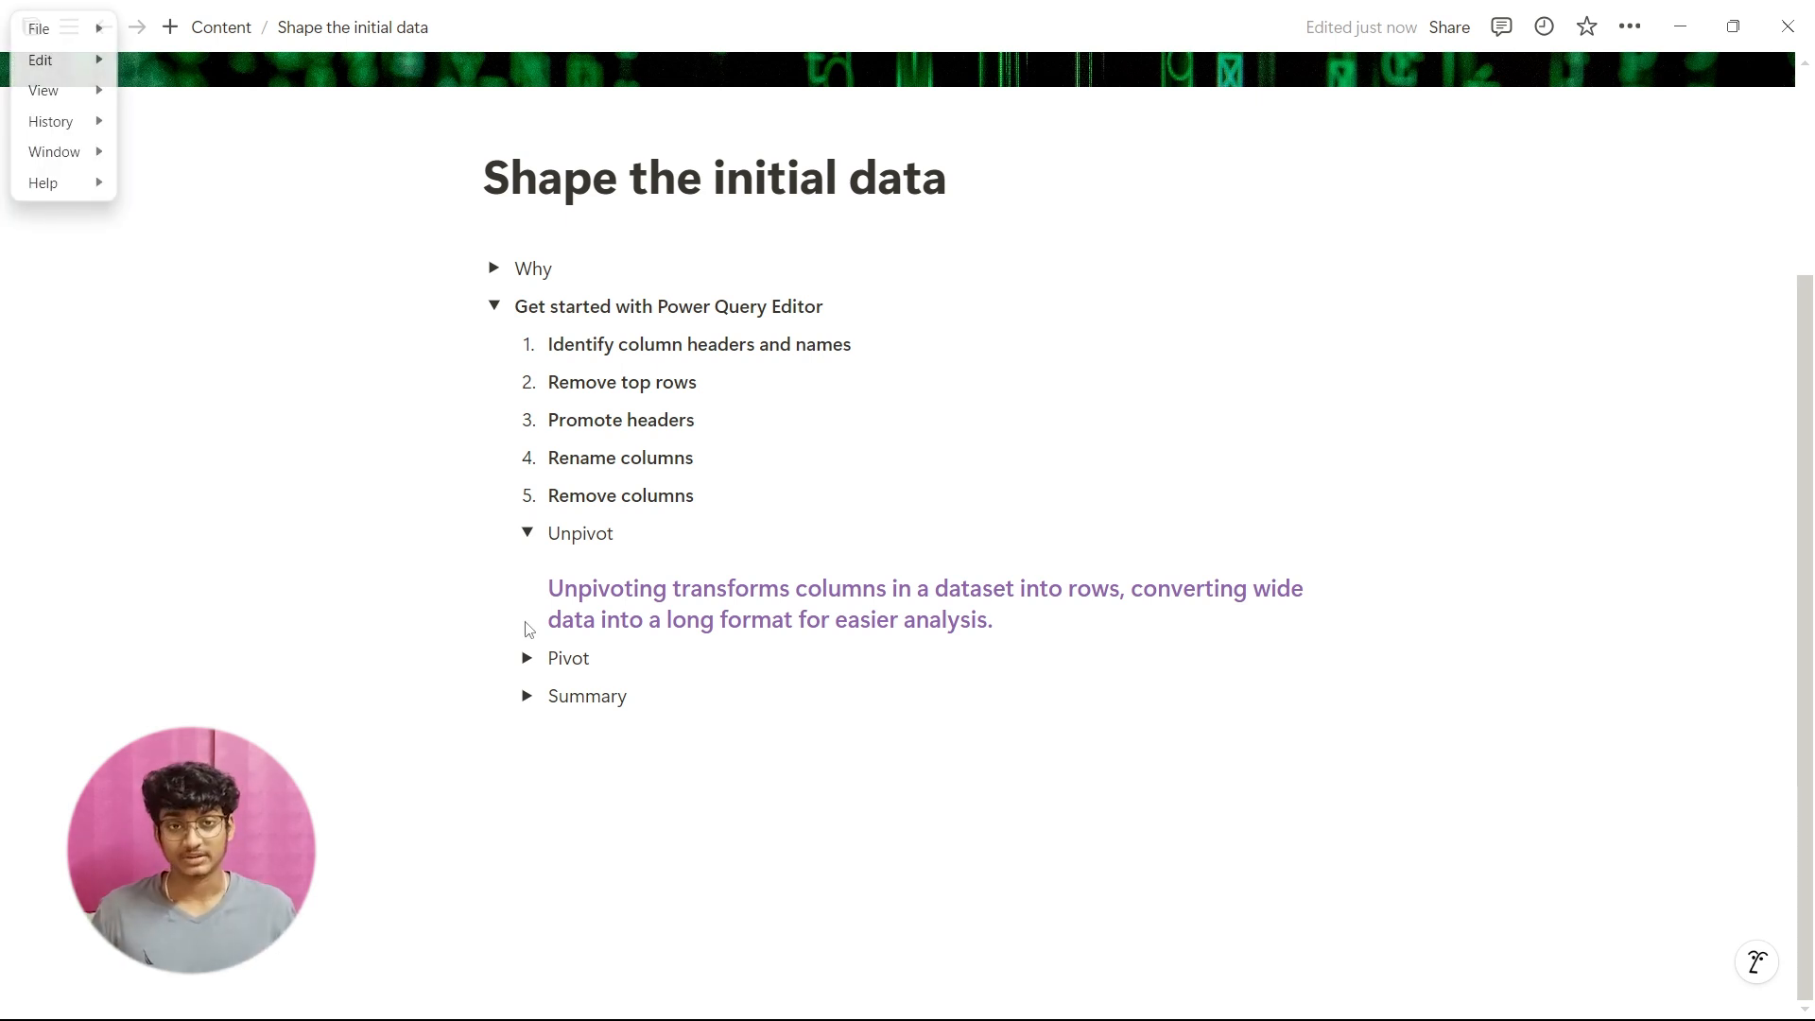
# Step: Switch to Power Query Editor and unpivot the Jan 2023 through Apr 2023 columns in the UnPivot query
pyautogui.hotkey('alt', 'Tab')
pyautogui.click(126, 249)
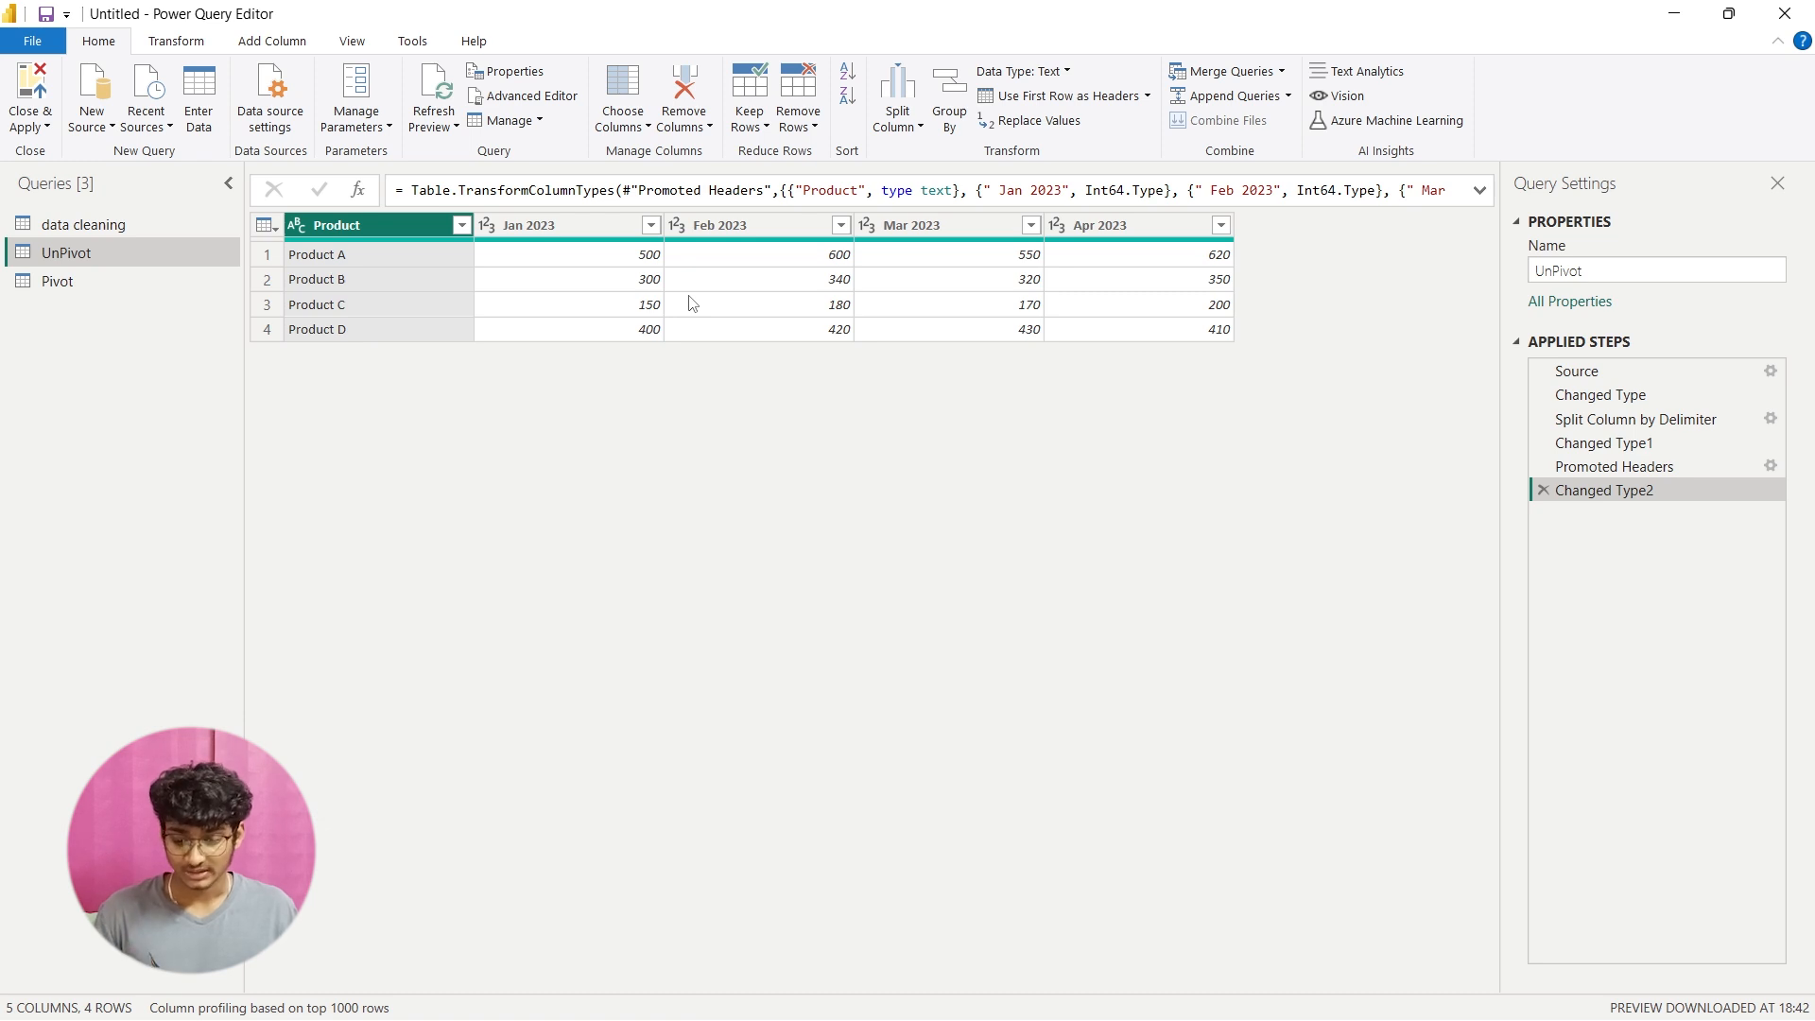
pyautogui.click(579, 232)
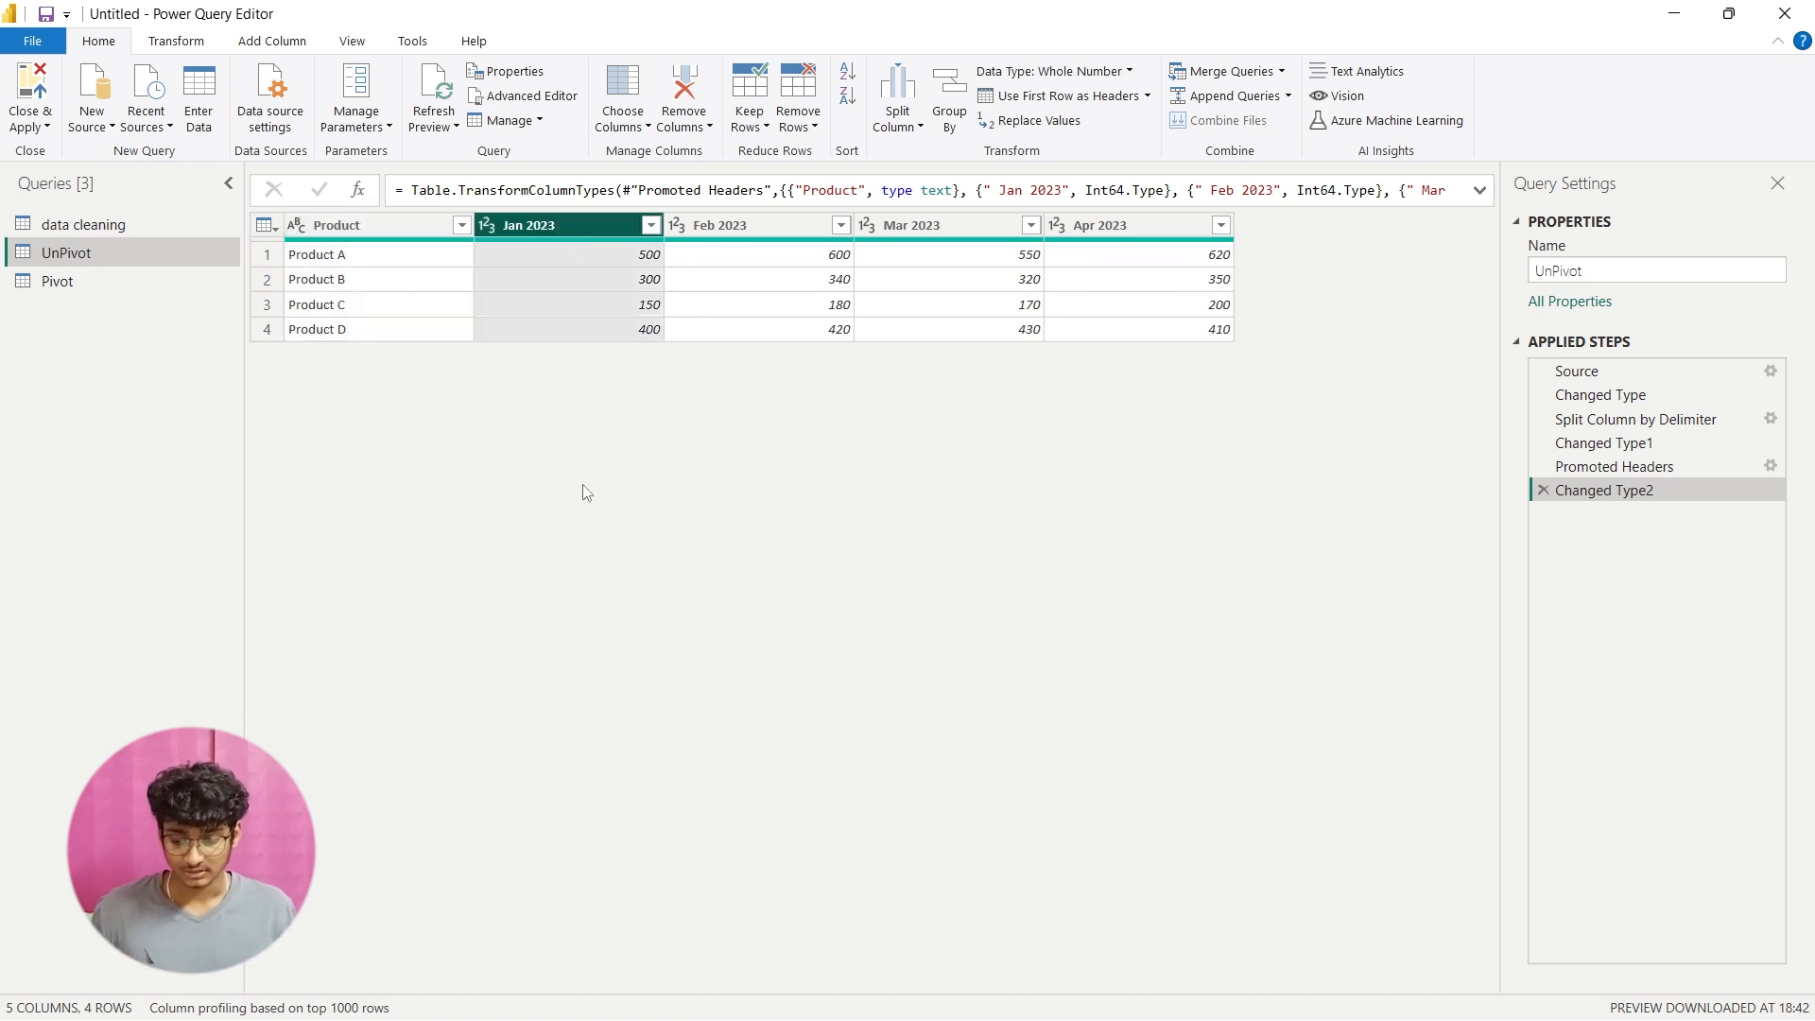
pyautogui.keyDown('shift'); pyautogui.click(728, 234); pyautogui.keyUp('shift')
pyautogui.keyDown('shift'); pyautogui.click(907, 227); pyautogui.keyUp('shift')
pyautogui.keyDown('shift'); pyautogui.click(1096, 231); pyautogui.keyUp('shift')
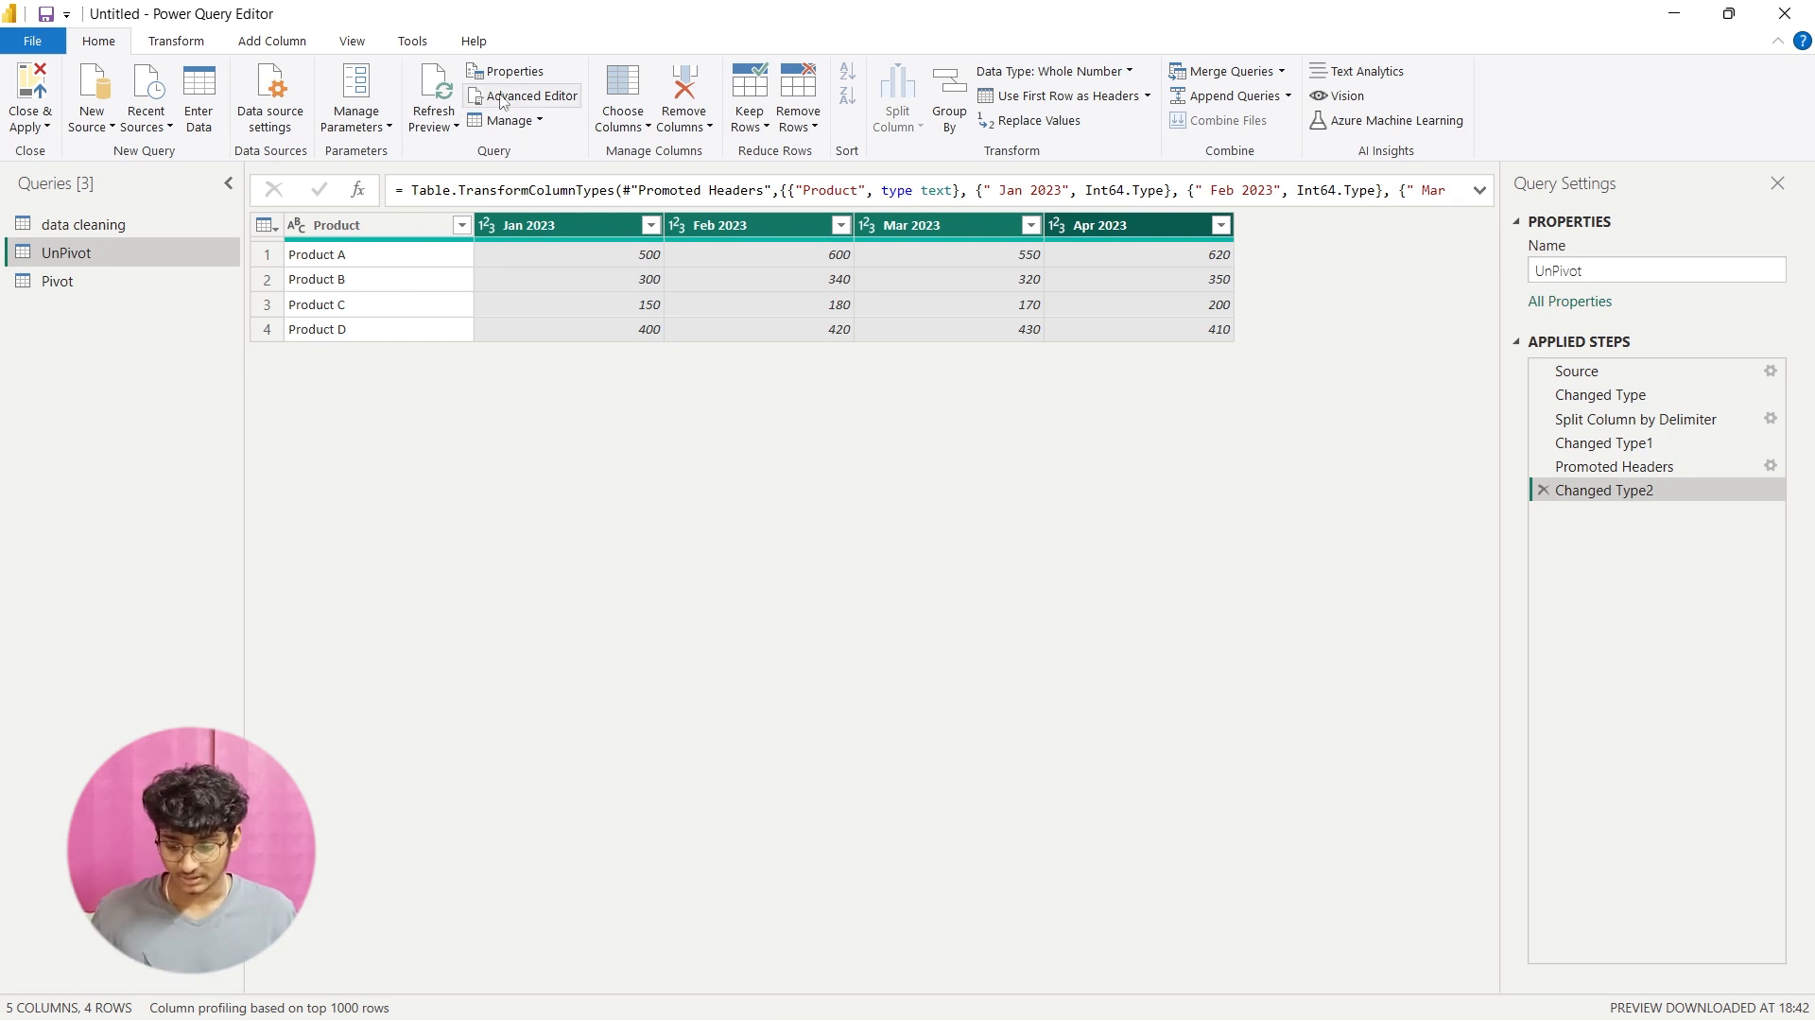
pyautogui.click(199, 43)
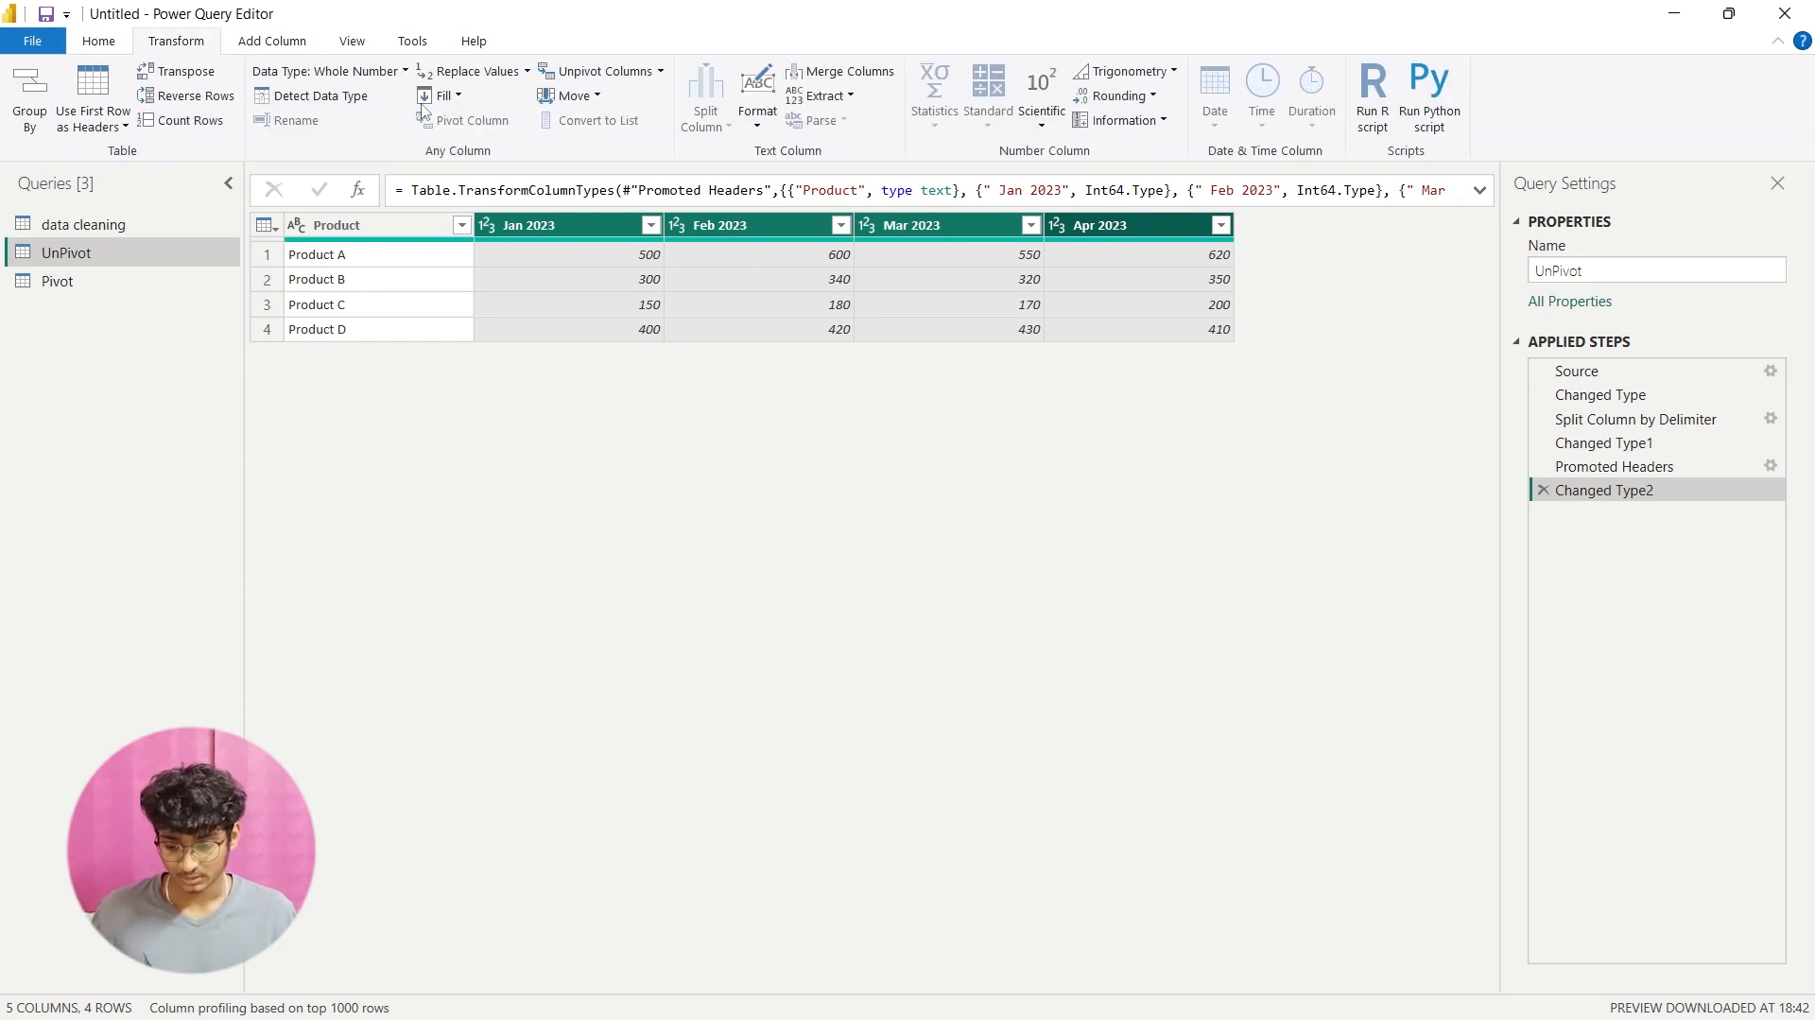
pyautogui.click(597, 79)
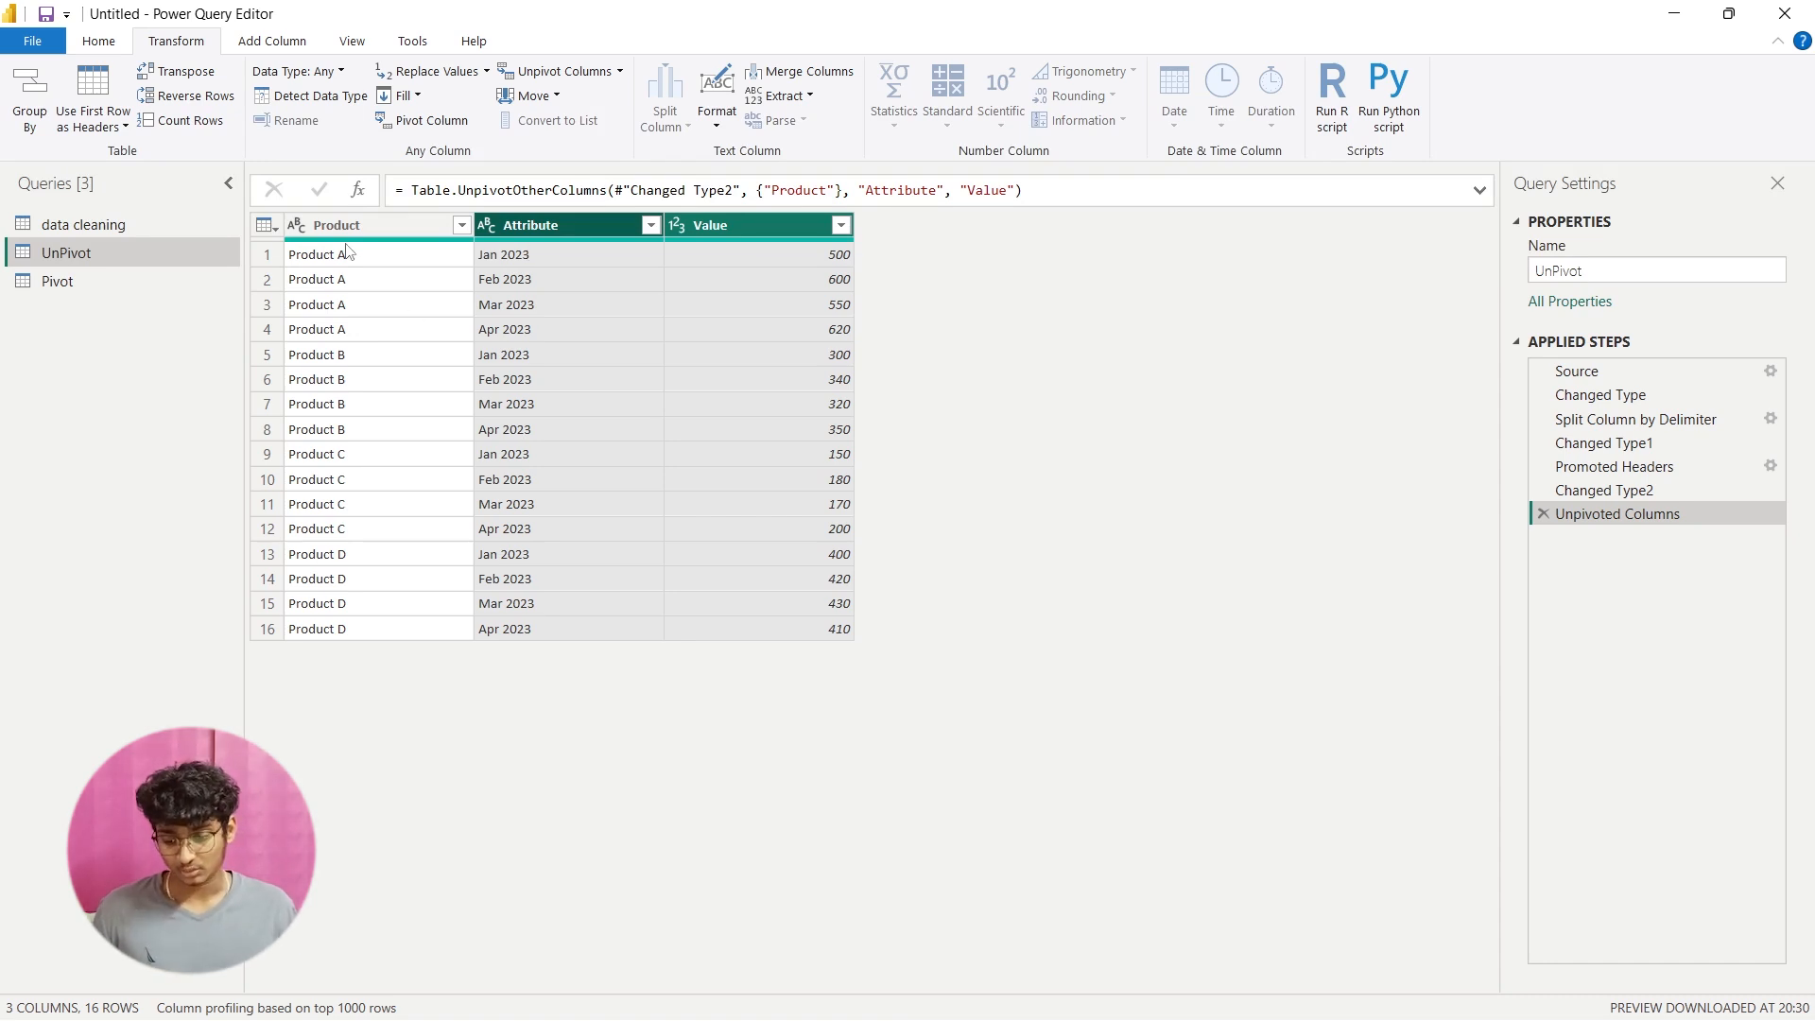
# Step: Compare the table at the Changed Type2 step with the table at the Unpivoted Columns step
pyautogui.click(1619, 492)
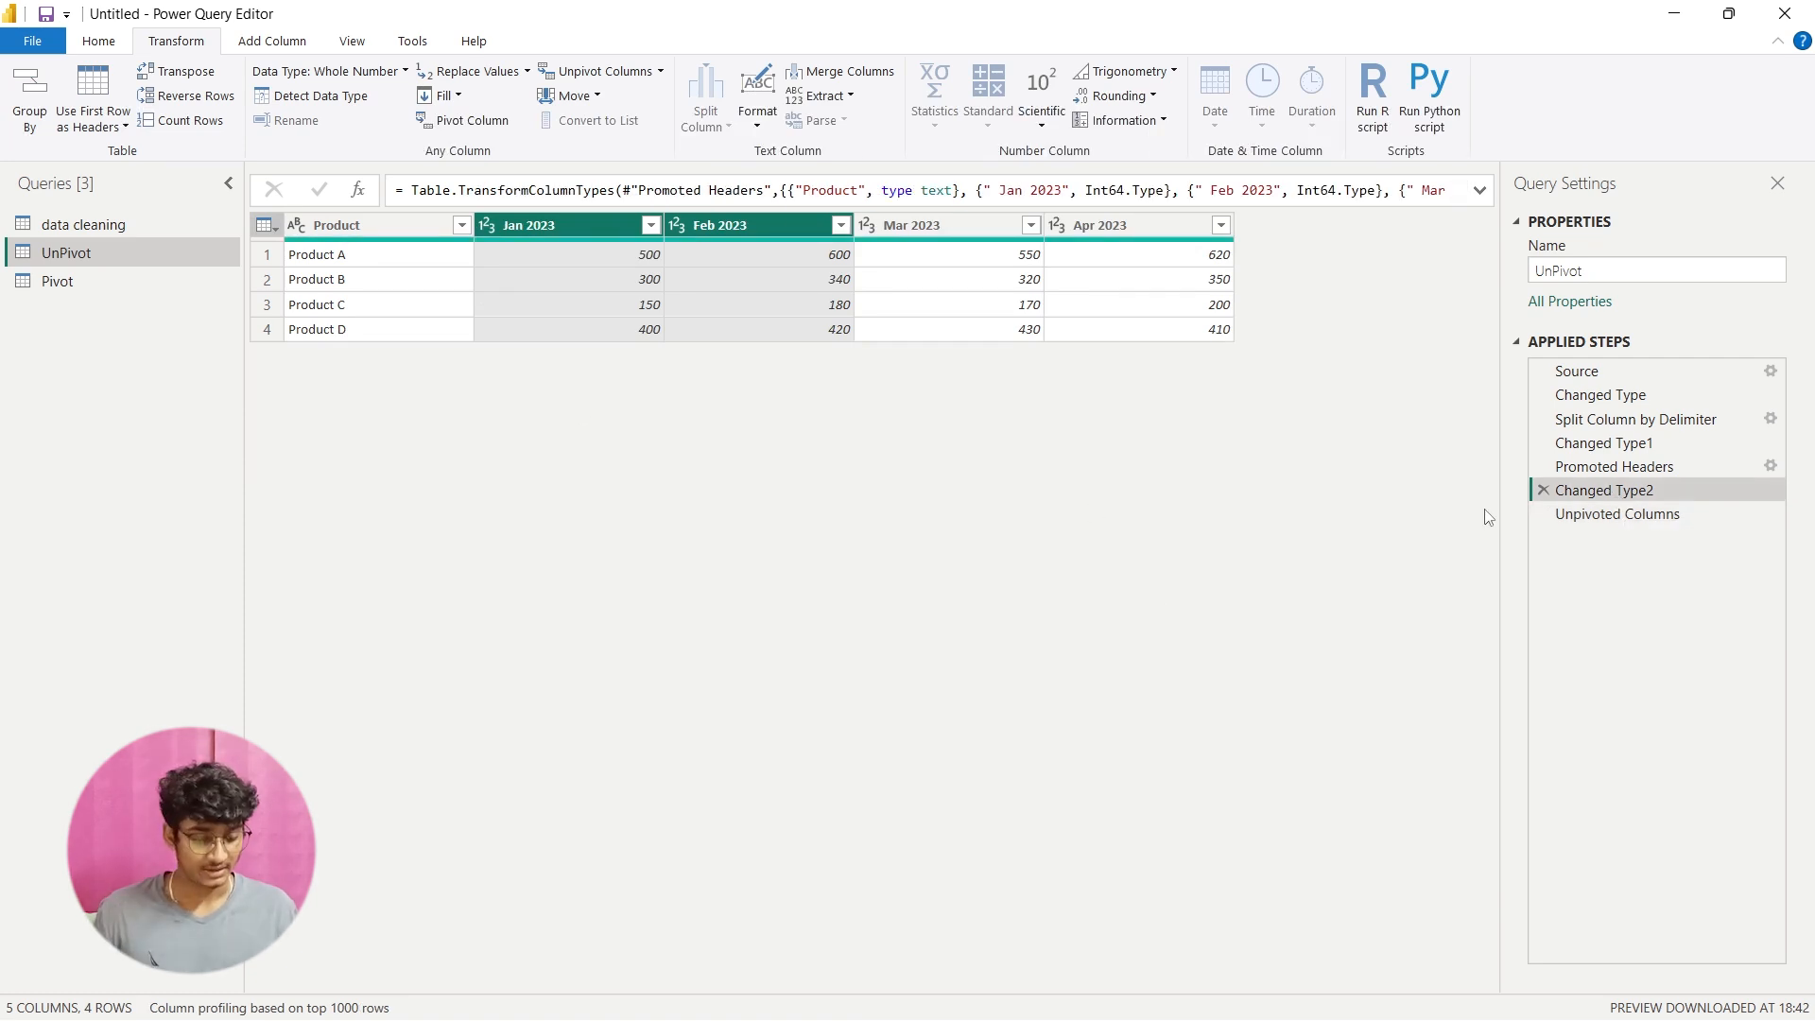
pyautogui.click(1613, 516)
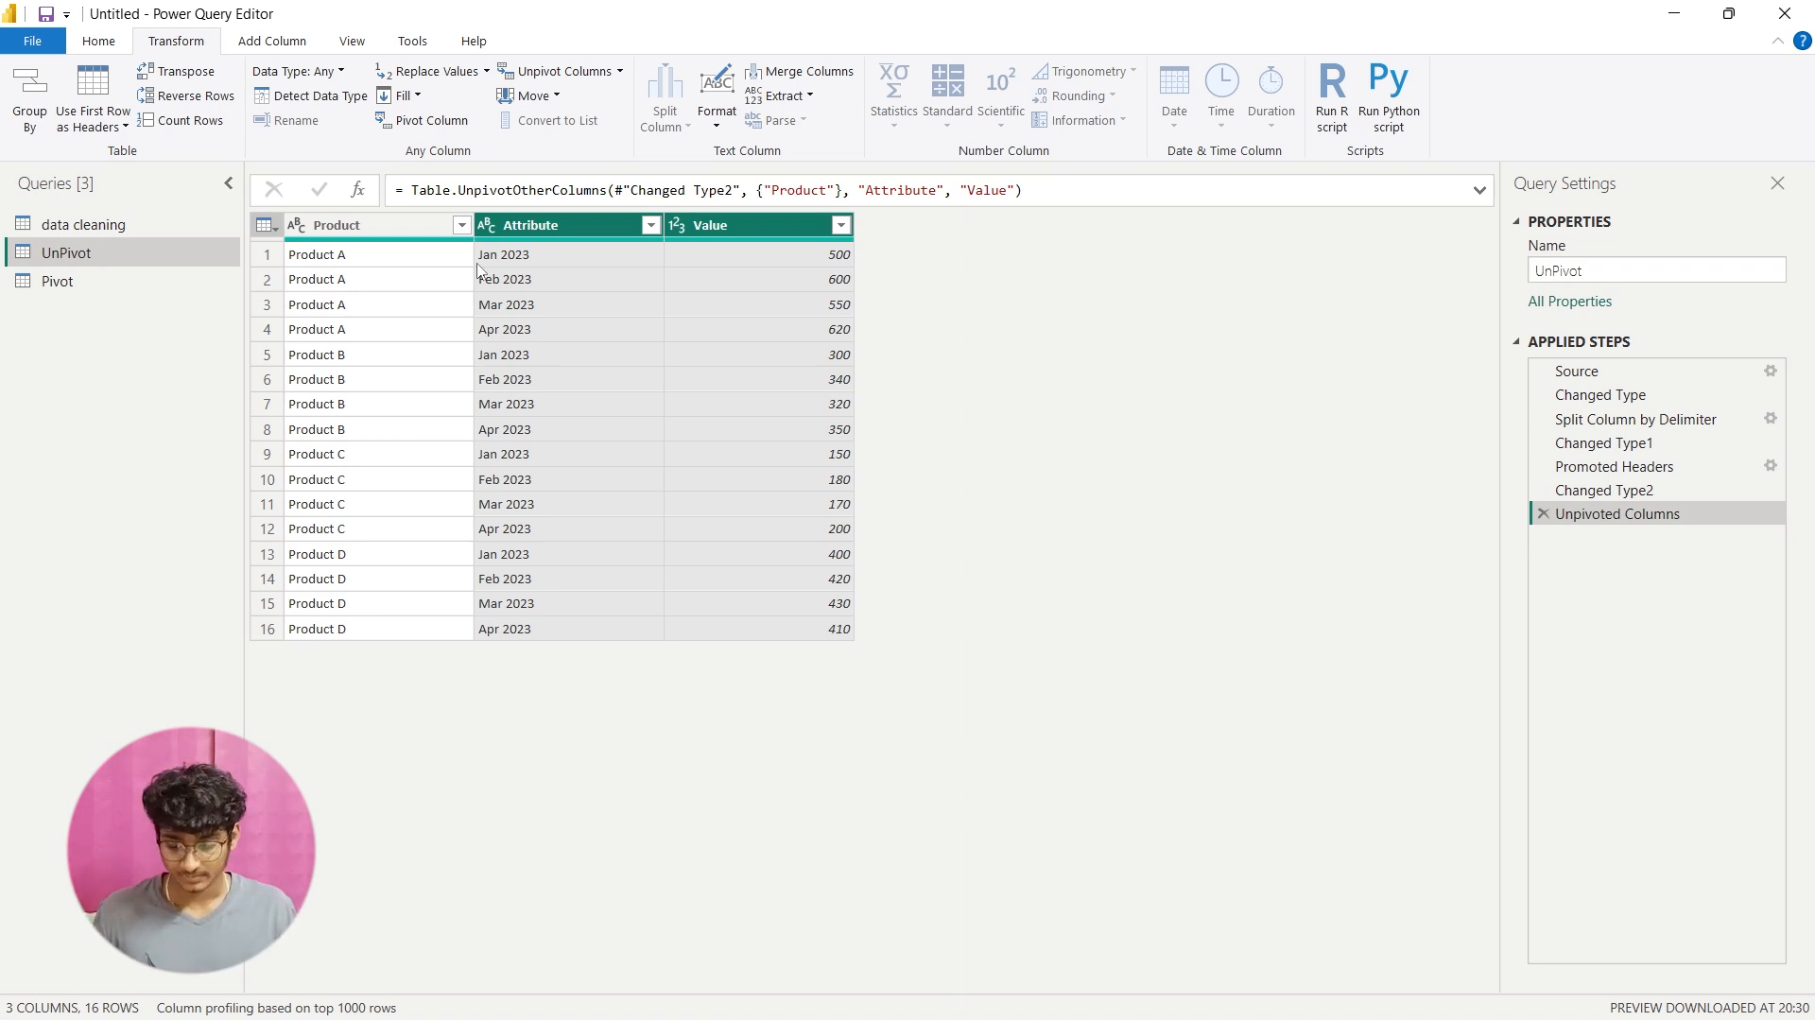
# Step: Edit the unpivot formula so the Attribute column is named Month and the Value column is named sales
pyautogui.click(584, 227)
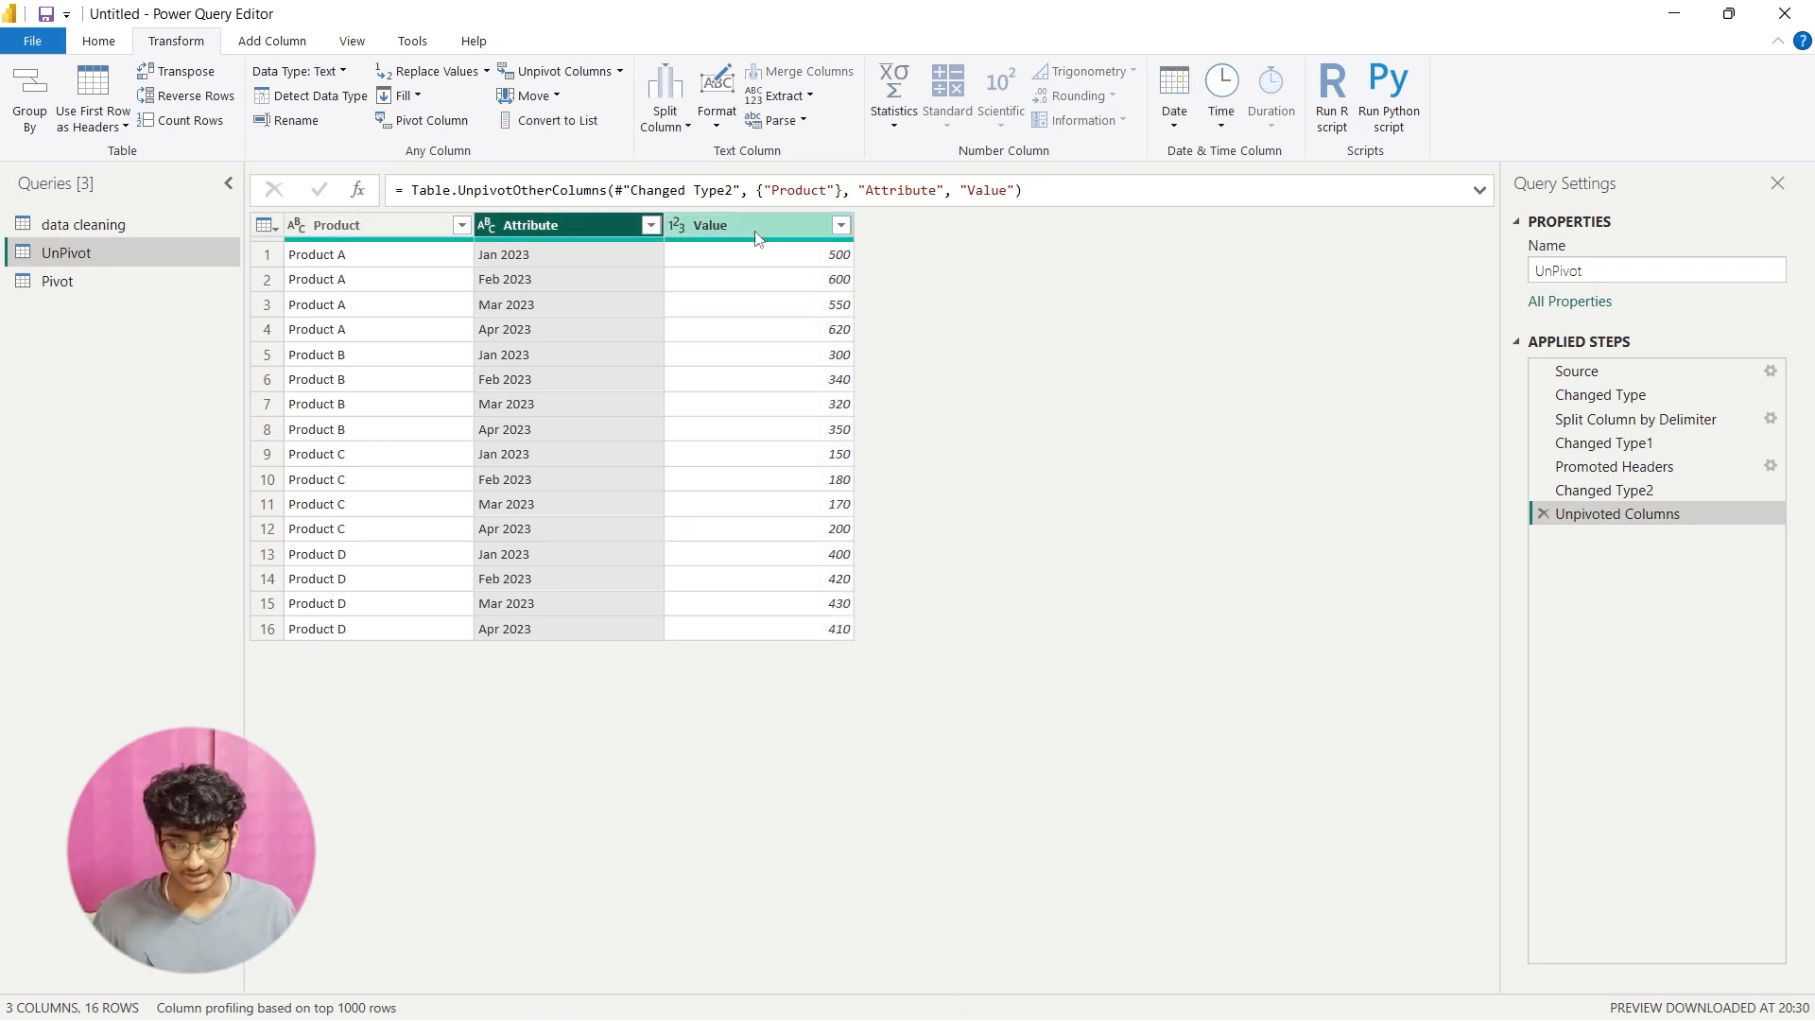
pyautogui.doubleClick(900, 193)
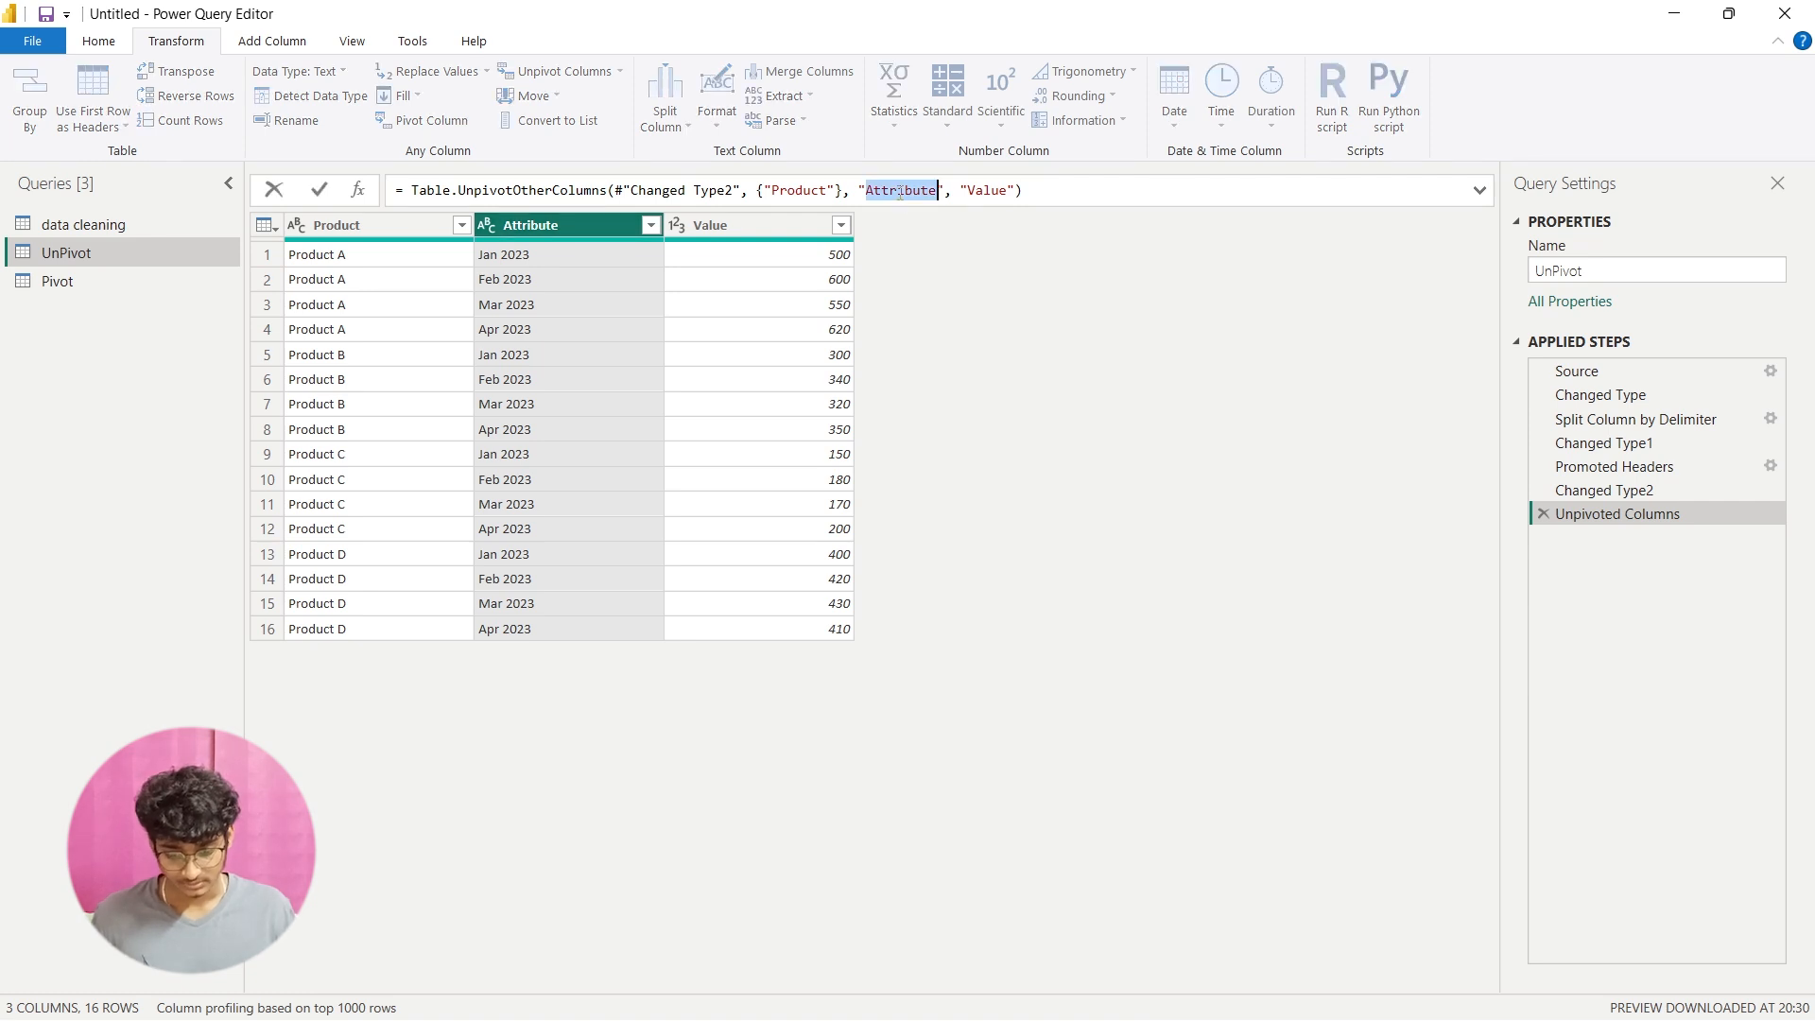
pyautogui.click(900, 193)
pyautogui.doubleClick(900, 193)
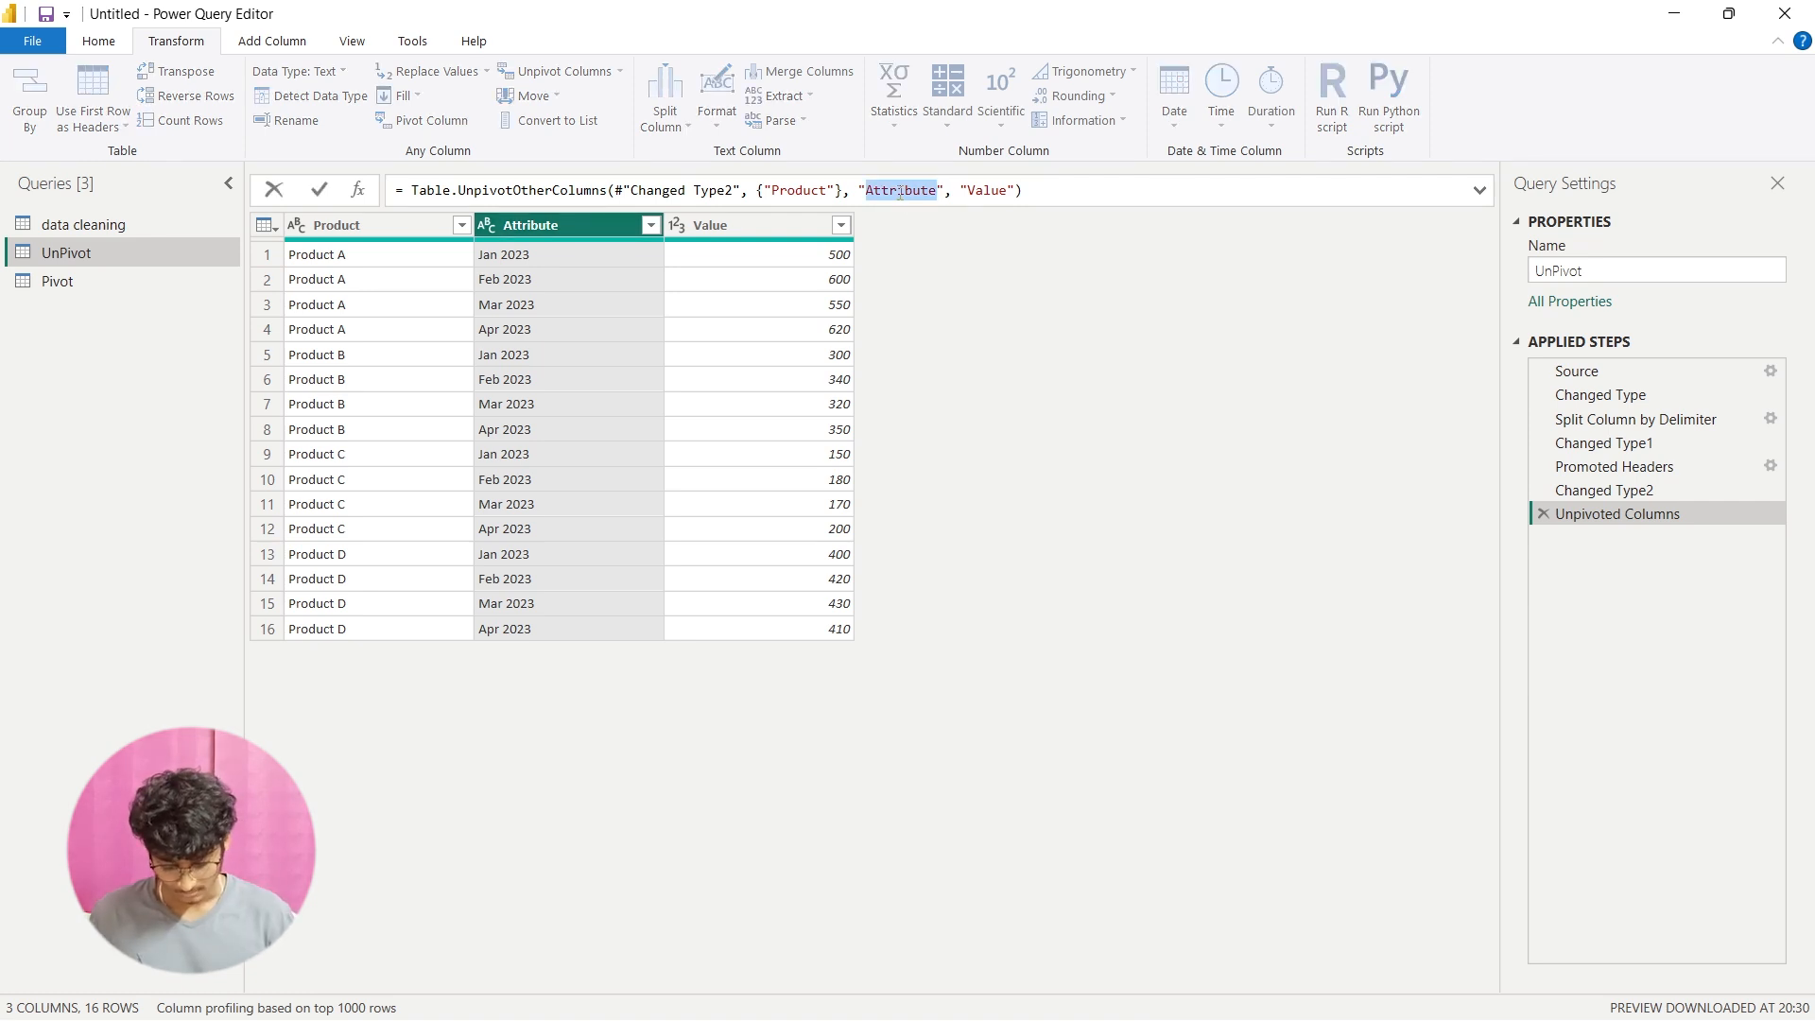
pyautogui.write('Month')
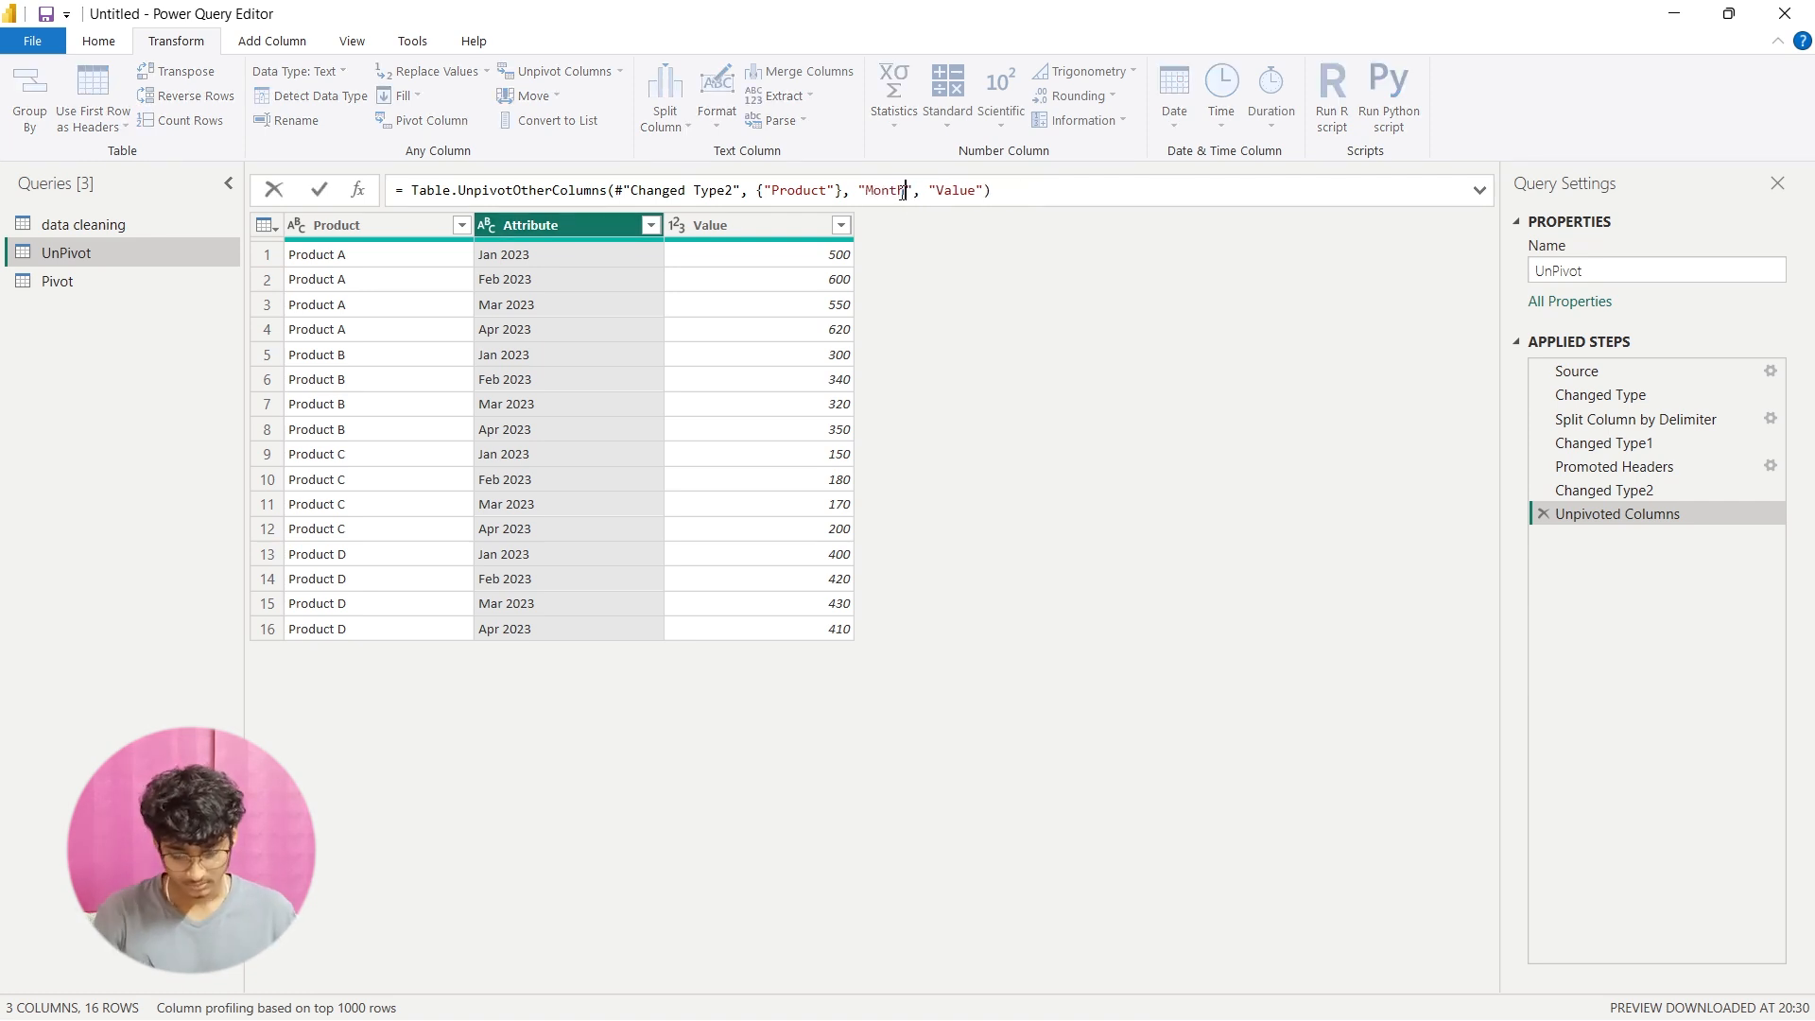
pyautogui.press('Return')
pyautogui.doubleClick(959, 190)
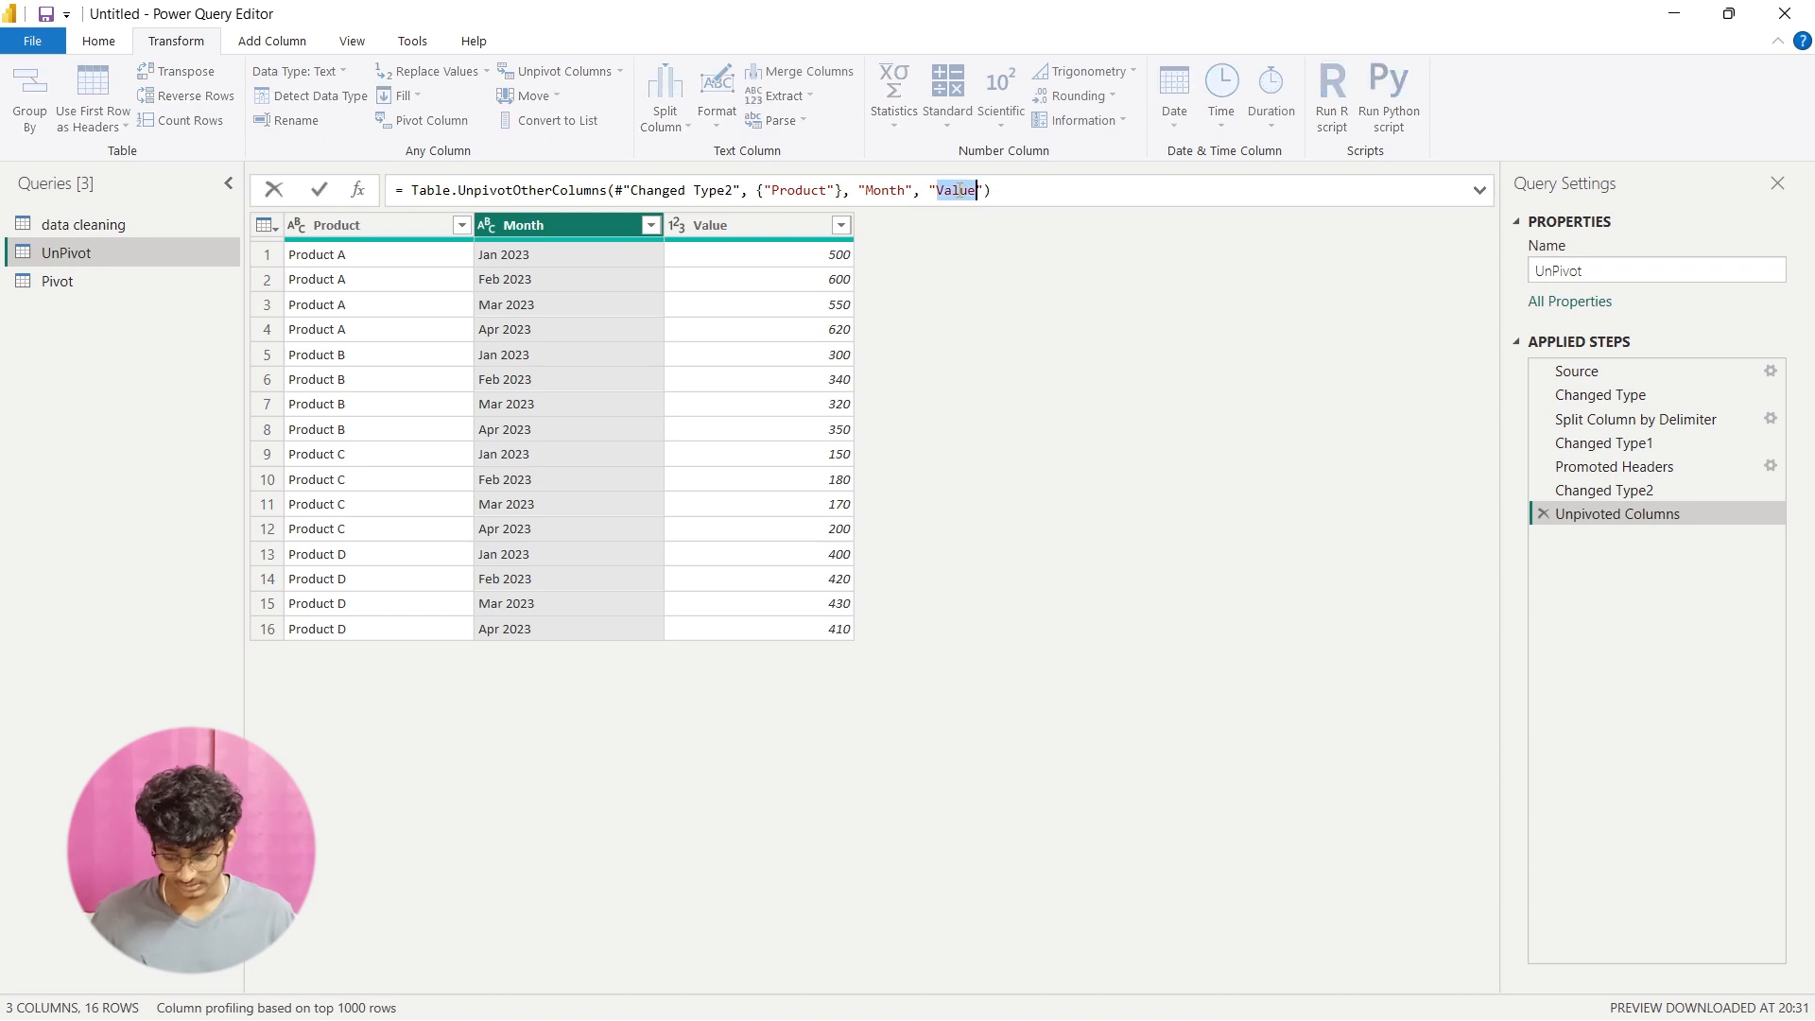
pyautogui.write('sales')
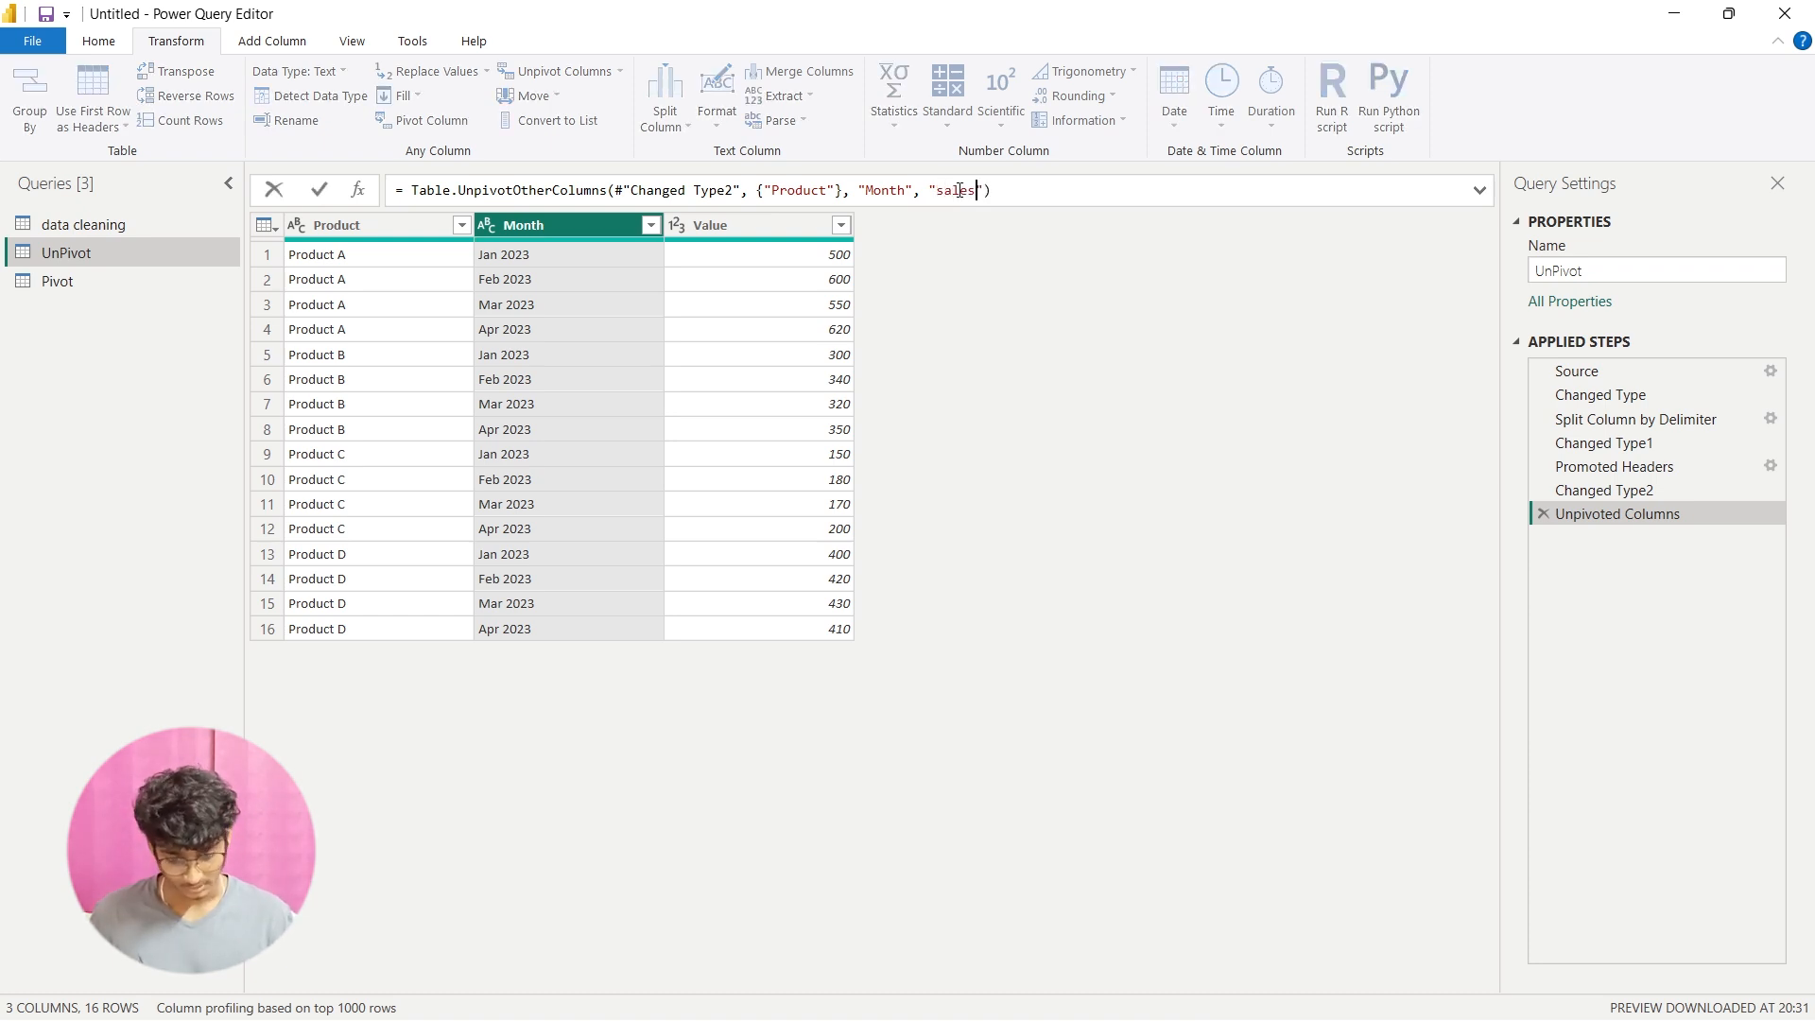
pyautogui.press('Return')
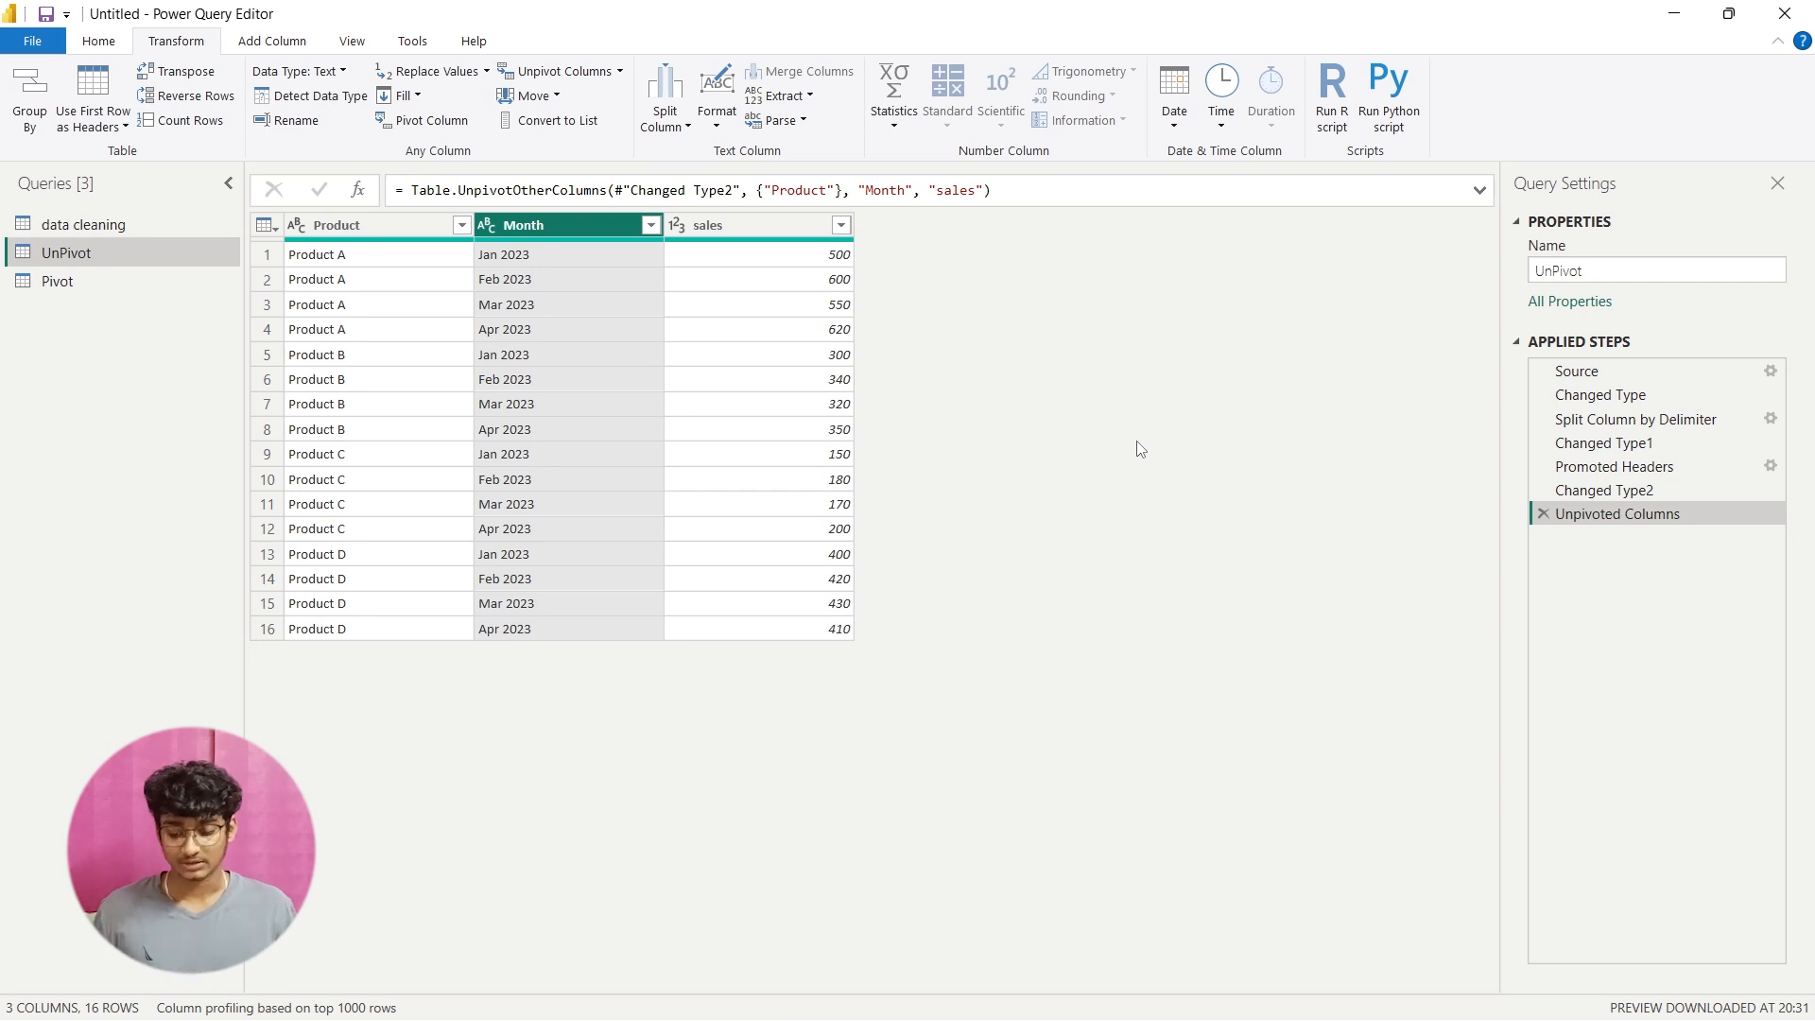
# Step: Switch to the Notion notes, collapse the Unpivot section, and expand the Pivot section to read its definition before collapsing it
pyautogui.hotkey('alt', 'Tab')
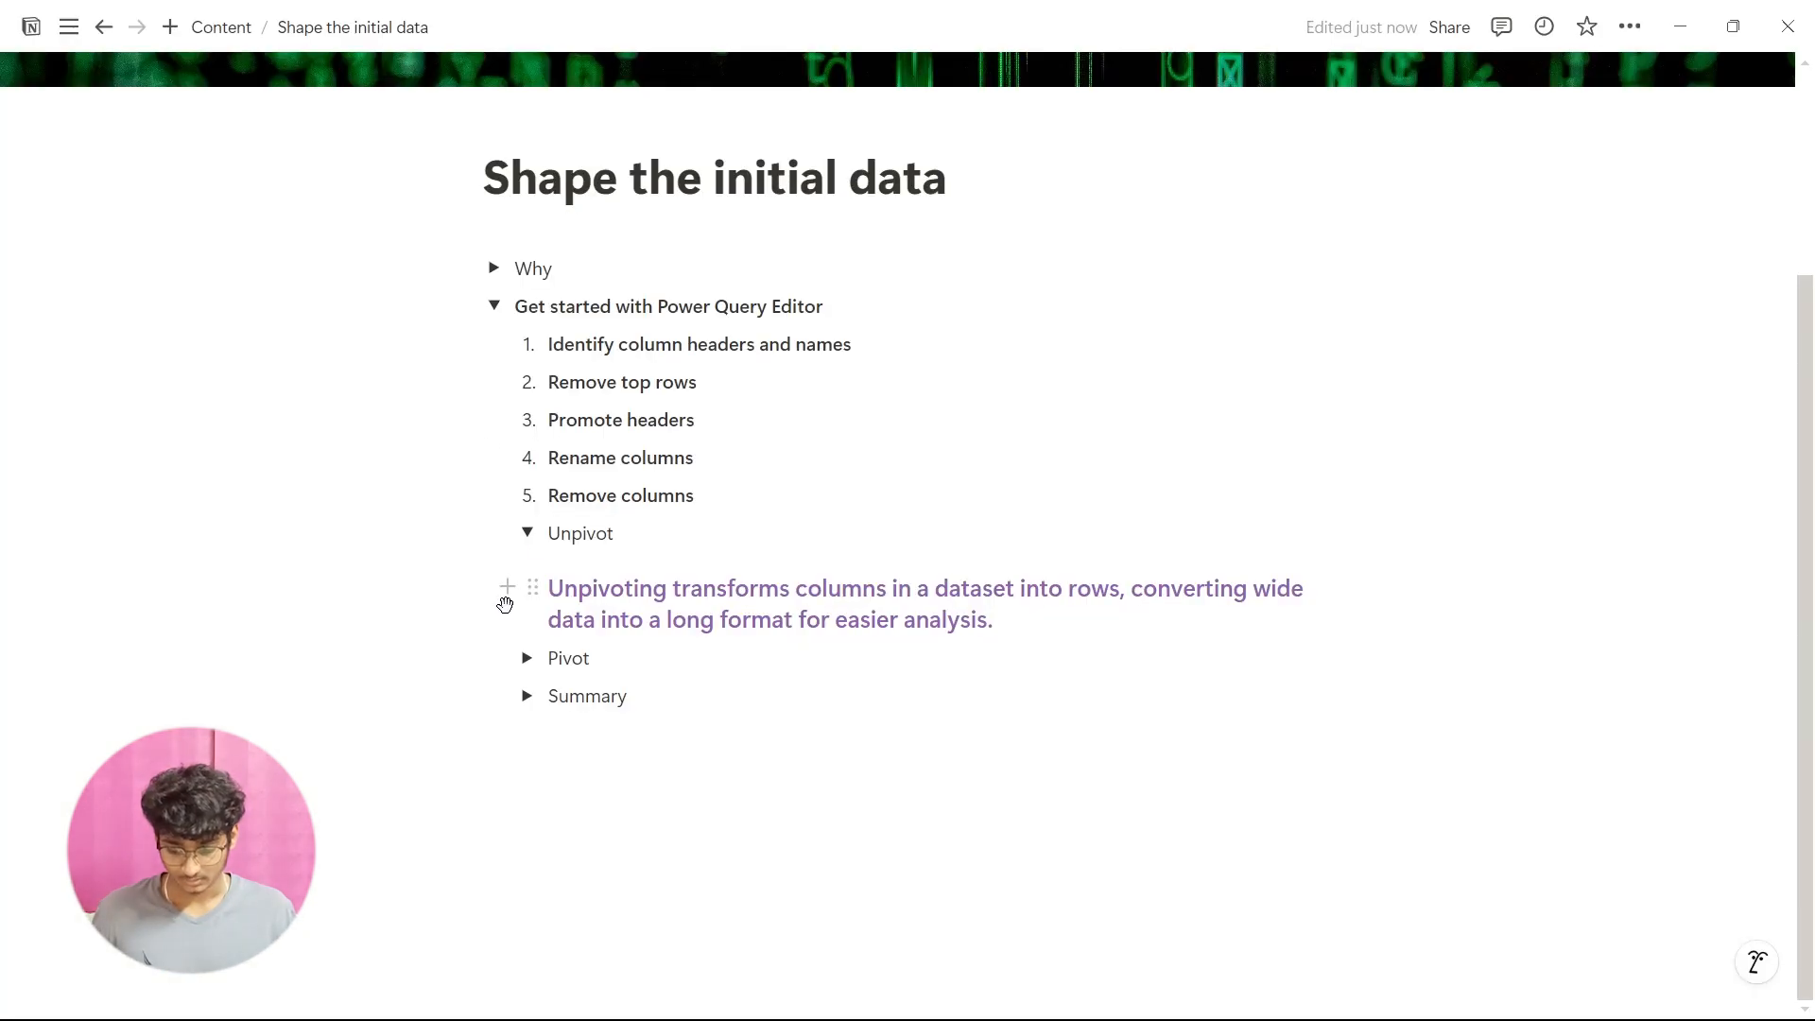
pyautogui.click(527, 534)
pyautogui.click(526, 658)
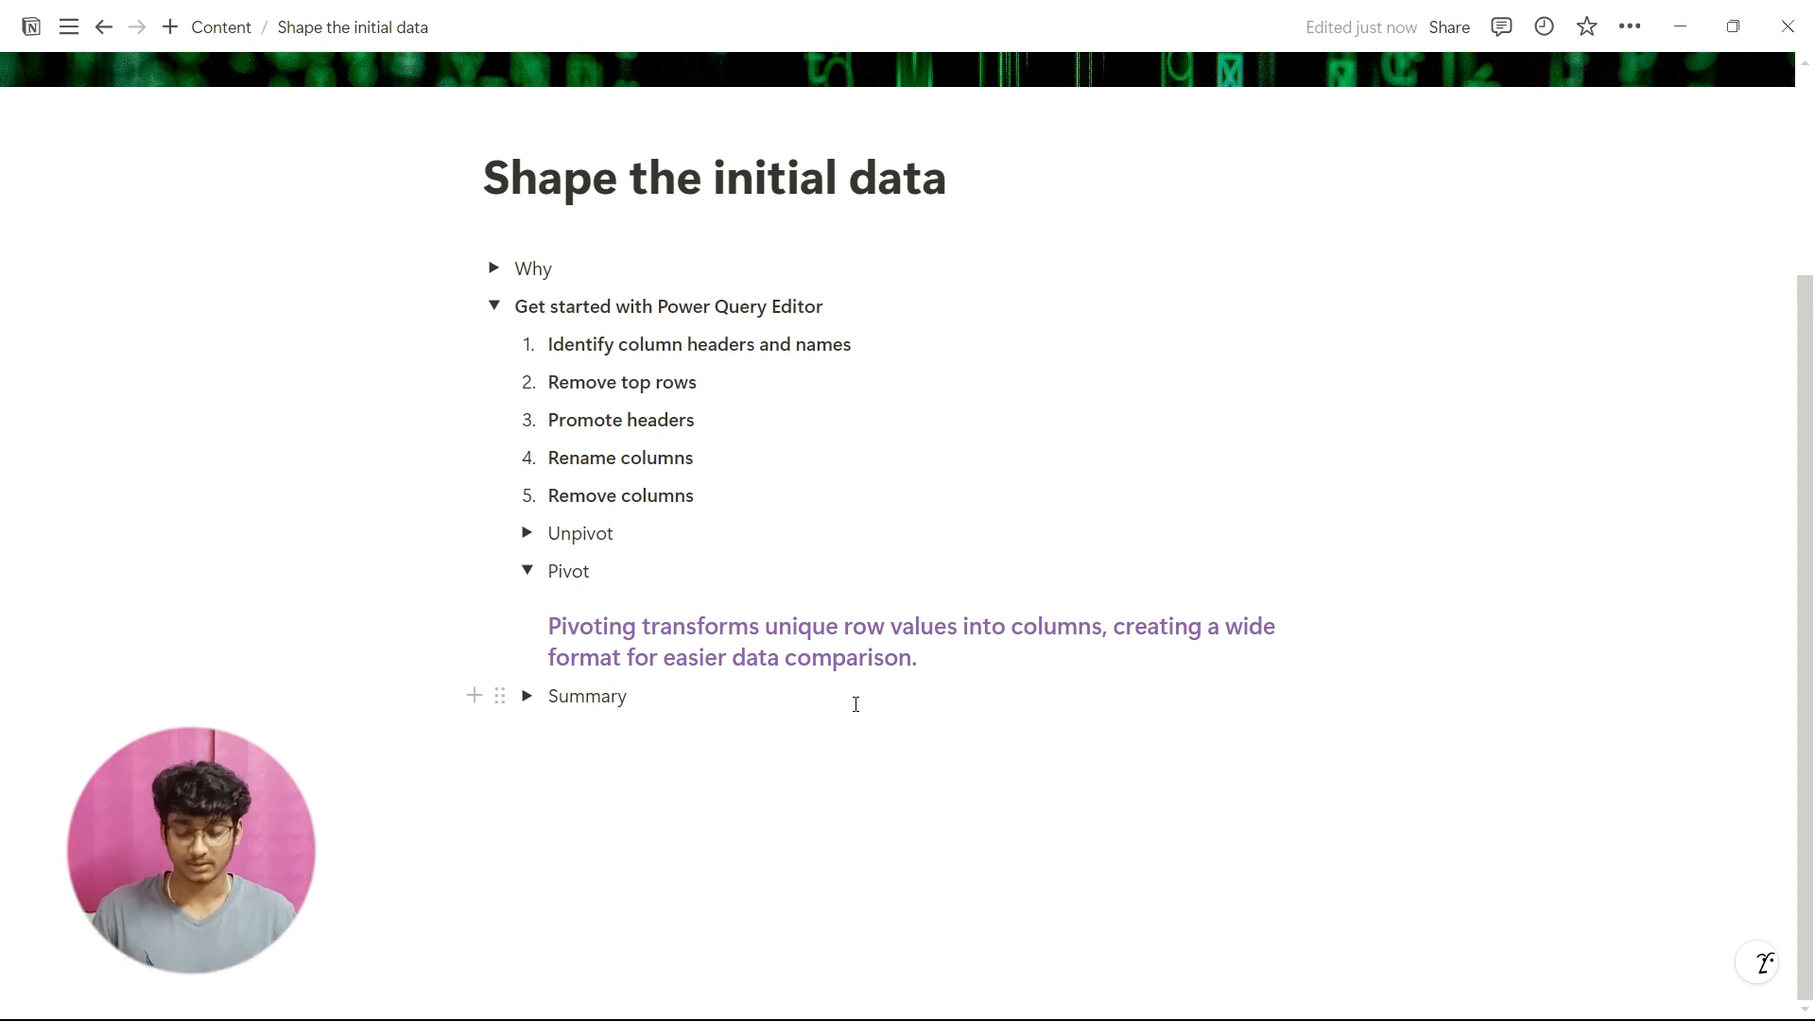
pyautogui.click(528, 571)
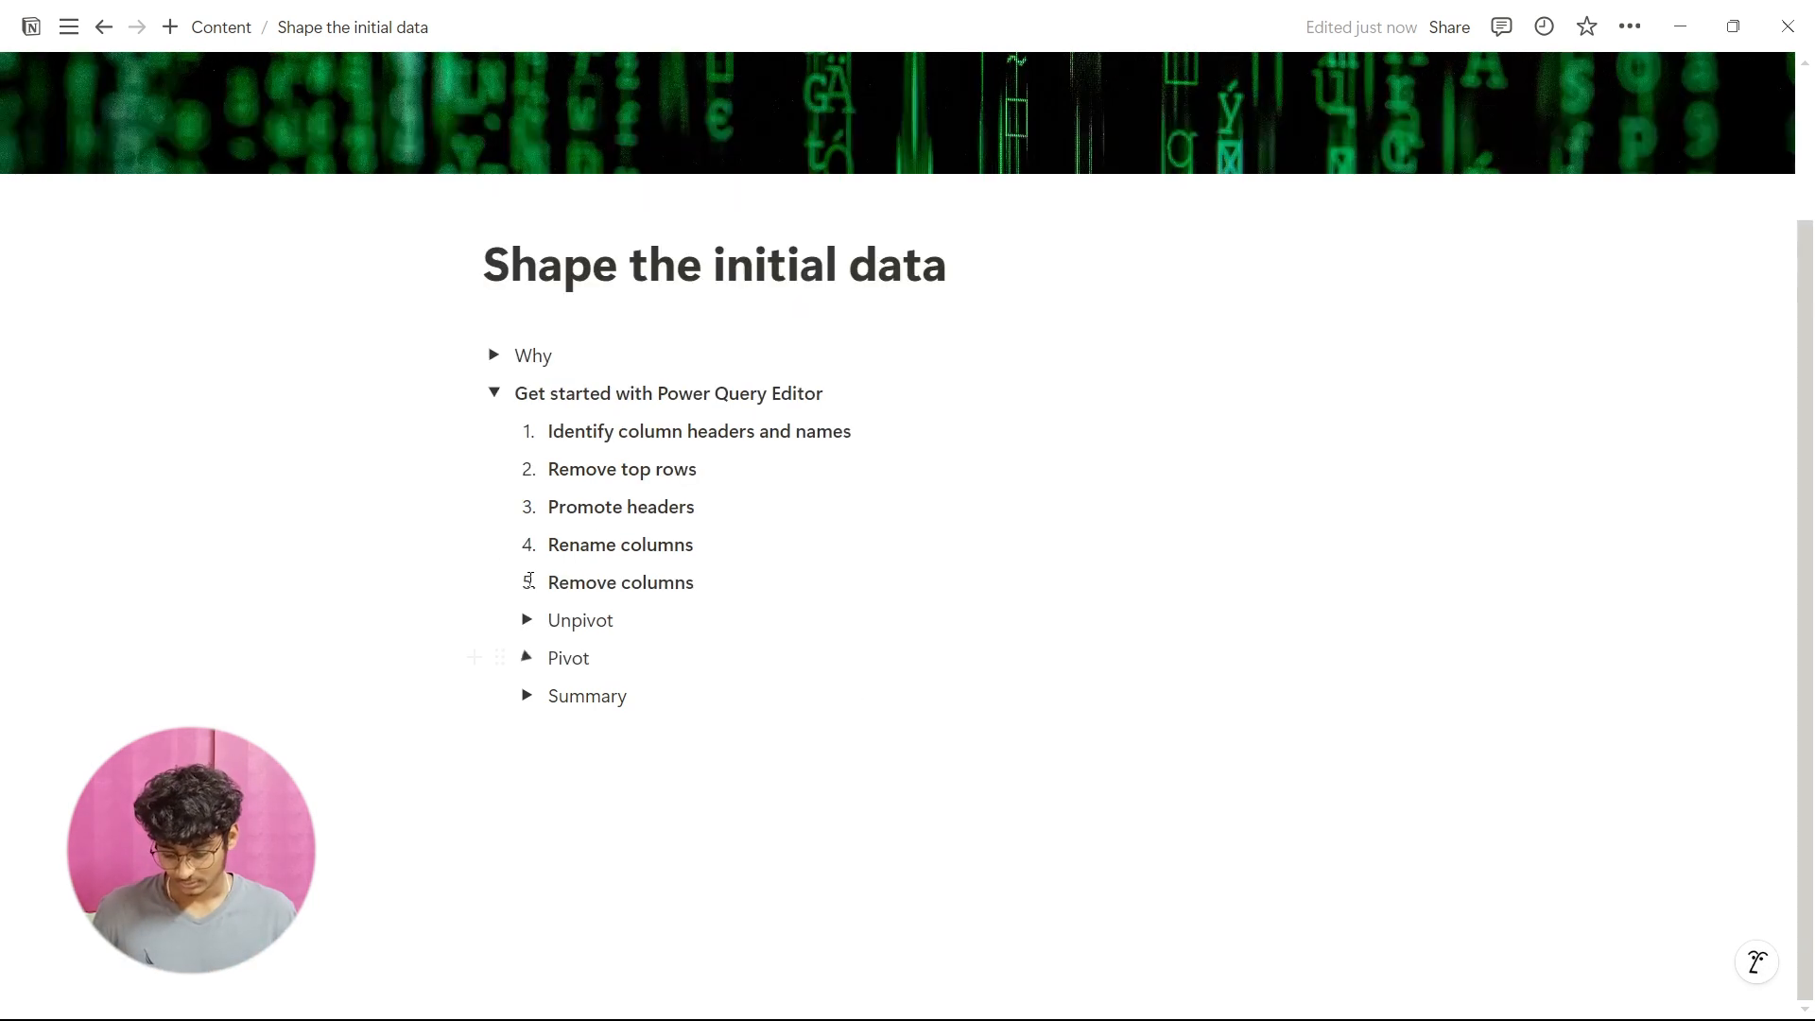
# Step: Switch to Power Query Editor and pivot the Product column in the Pivot query, using Sales as the values column and Sum as the aggregate function
pyautogui.hotkey('alt', 'Tab')
pyautogui.click(66, 281)
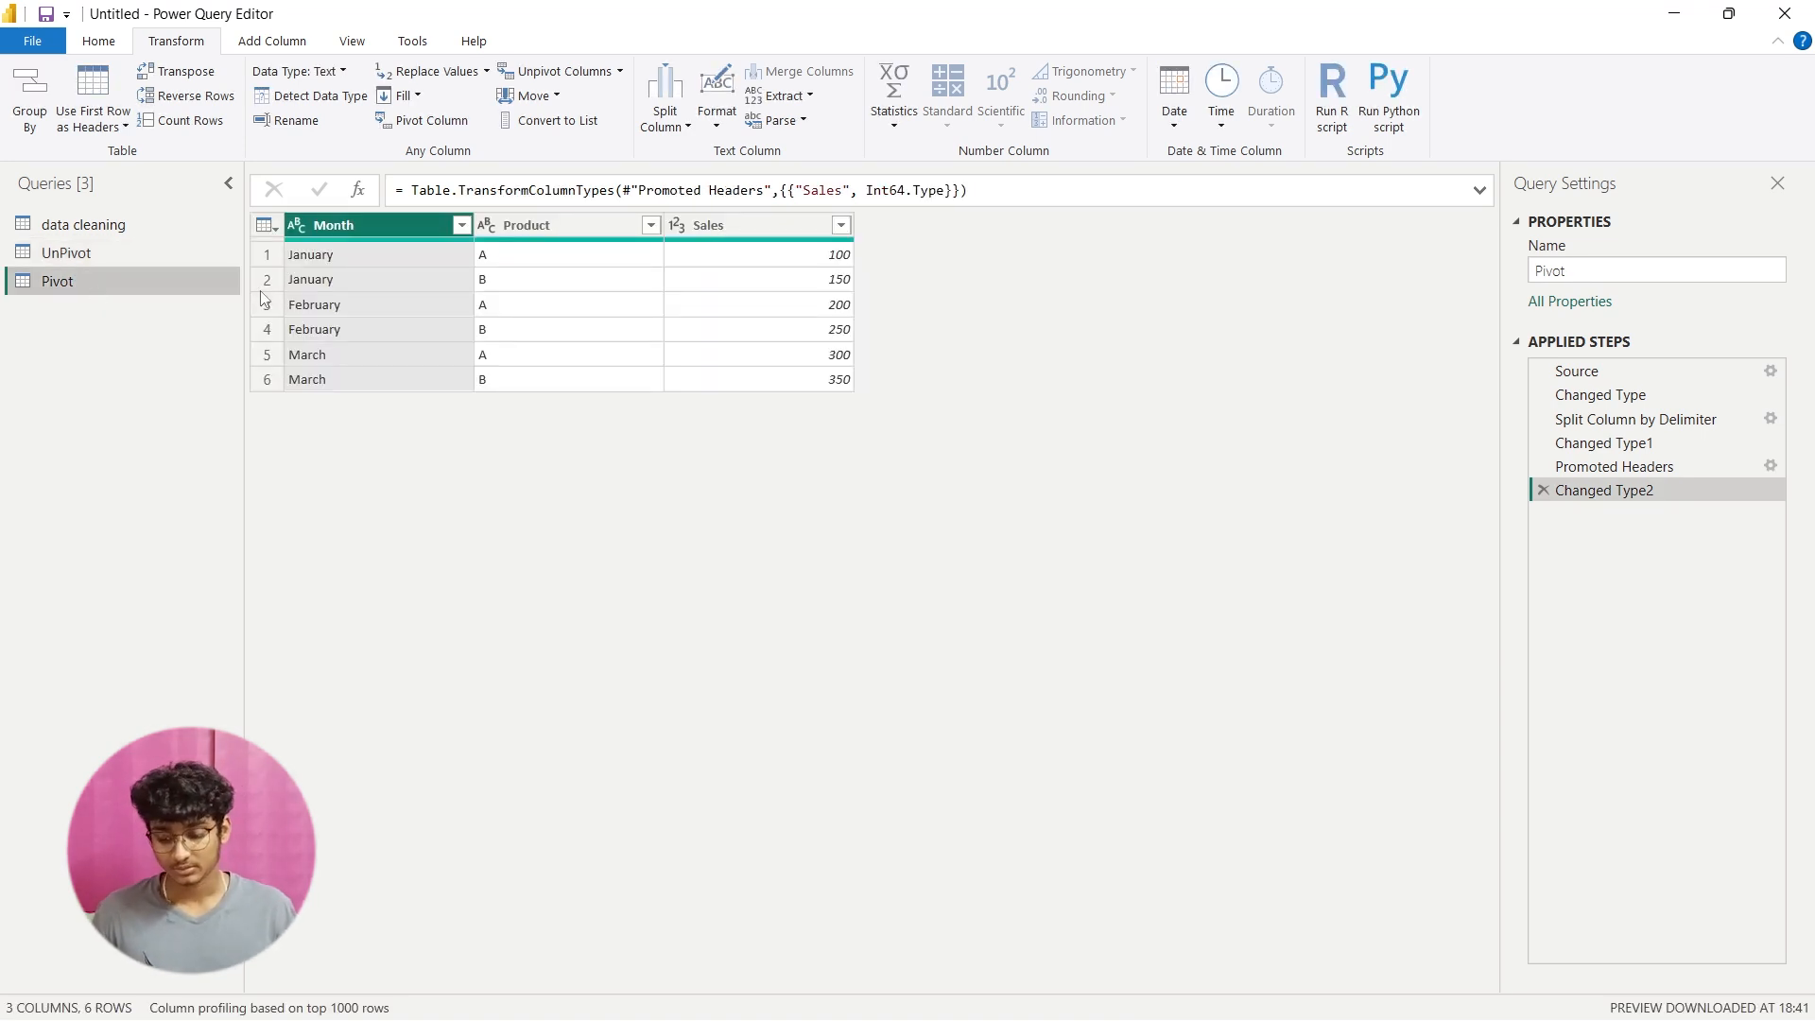
pyautogui.click(561, 225)
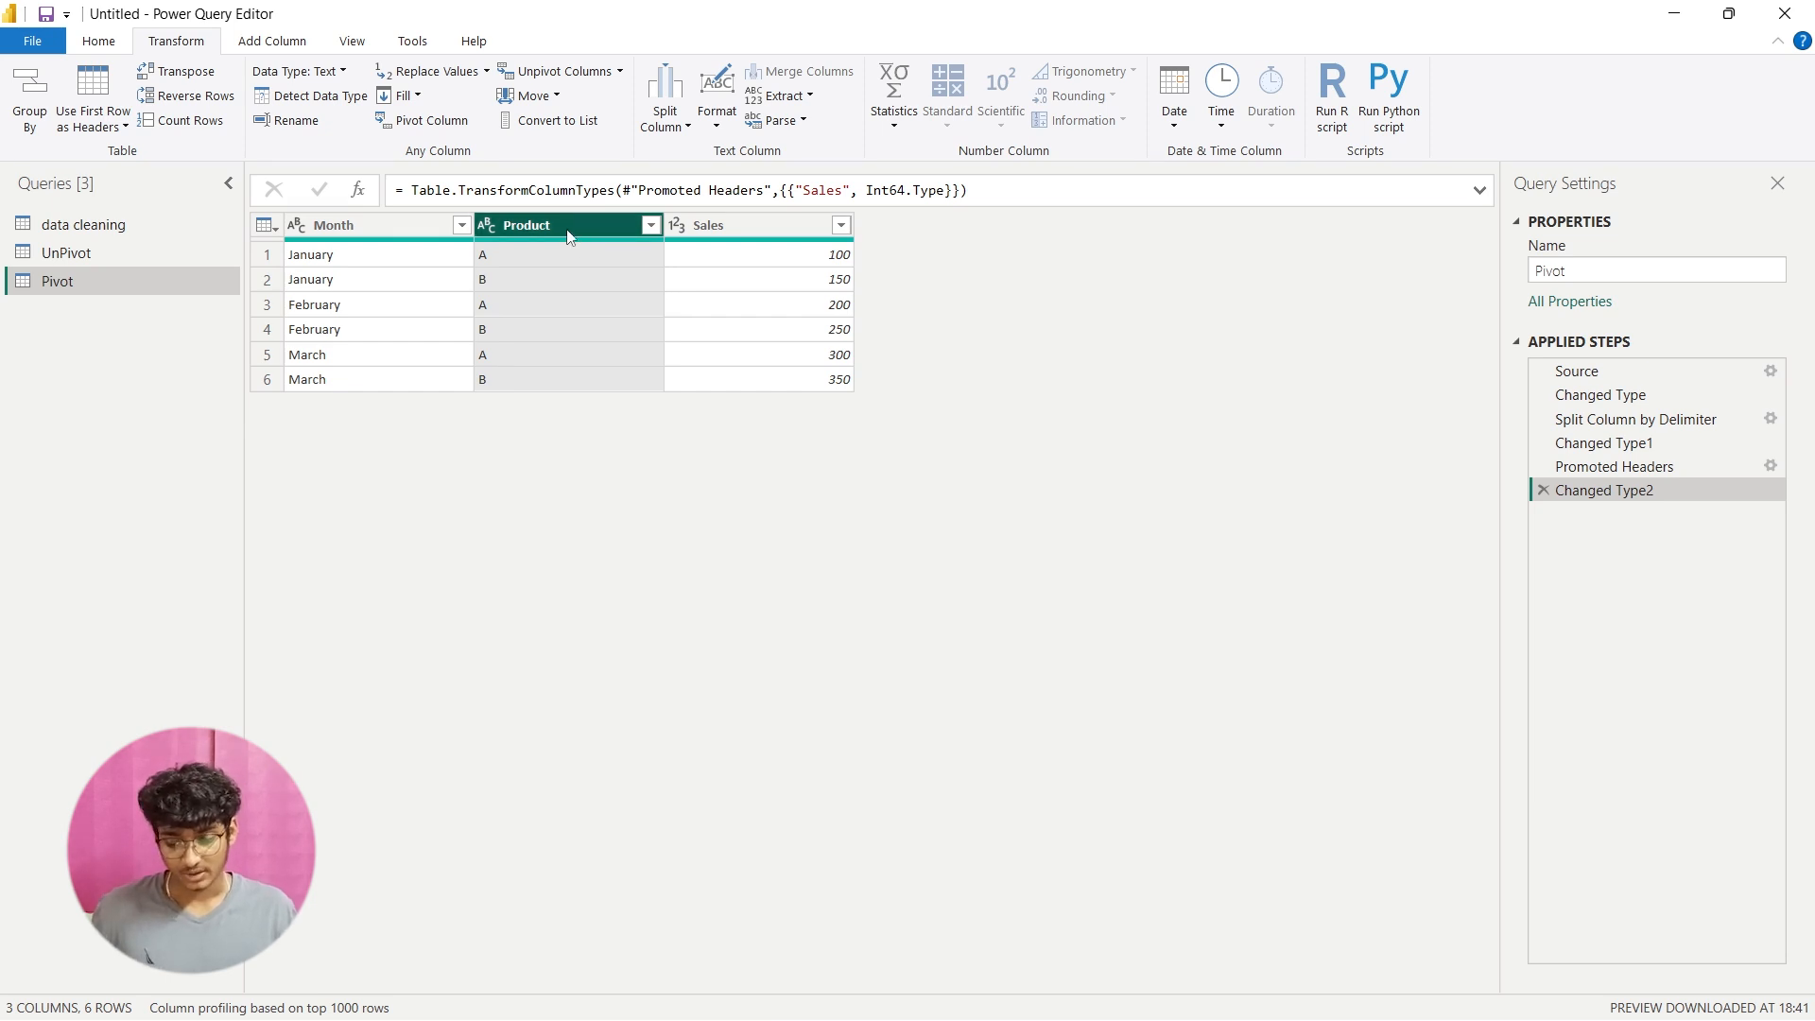
pyautogui.click(447, 129)
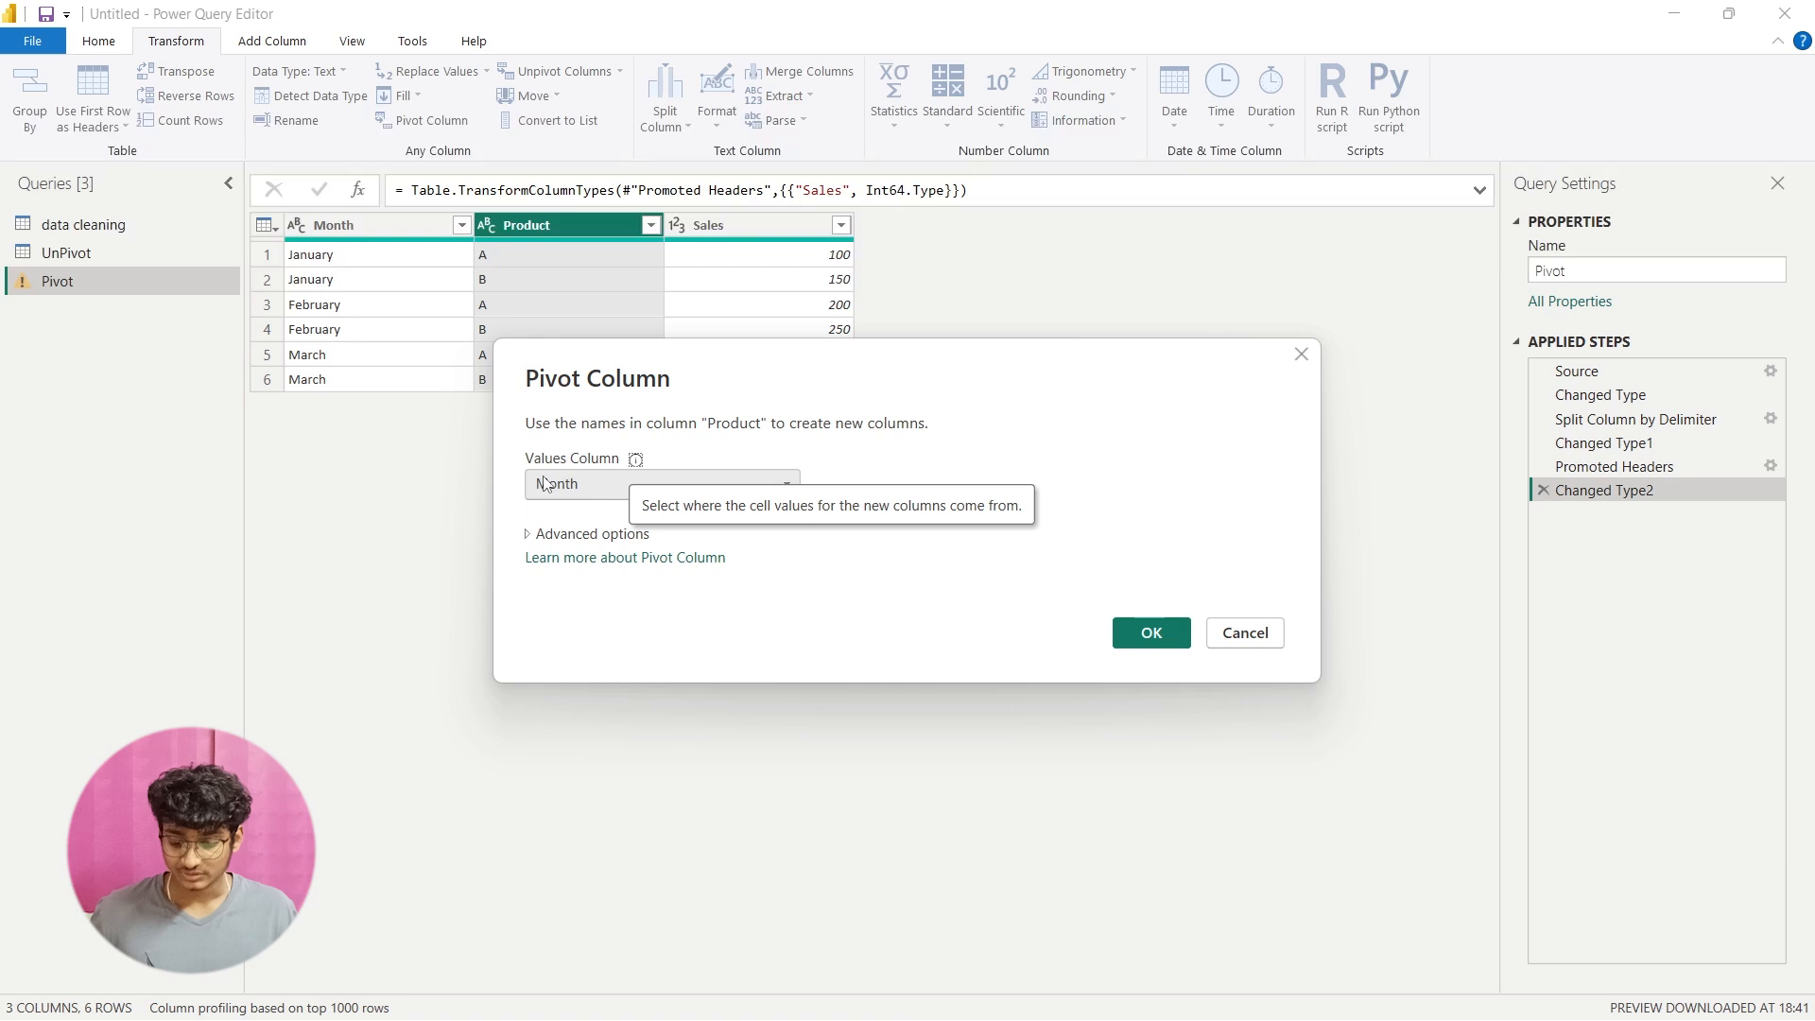
pyautogui.click(545, 484)
pyautogui.click(628, 532)
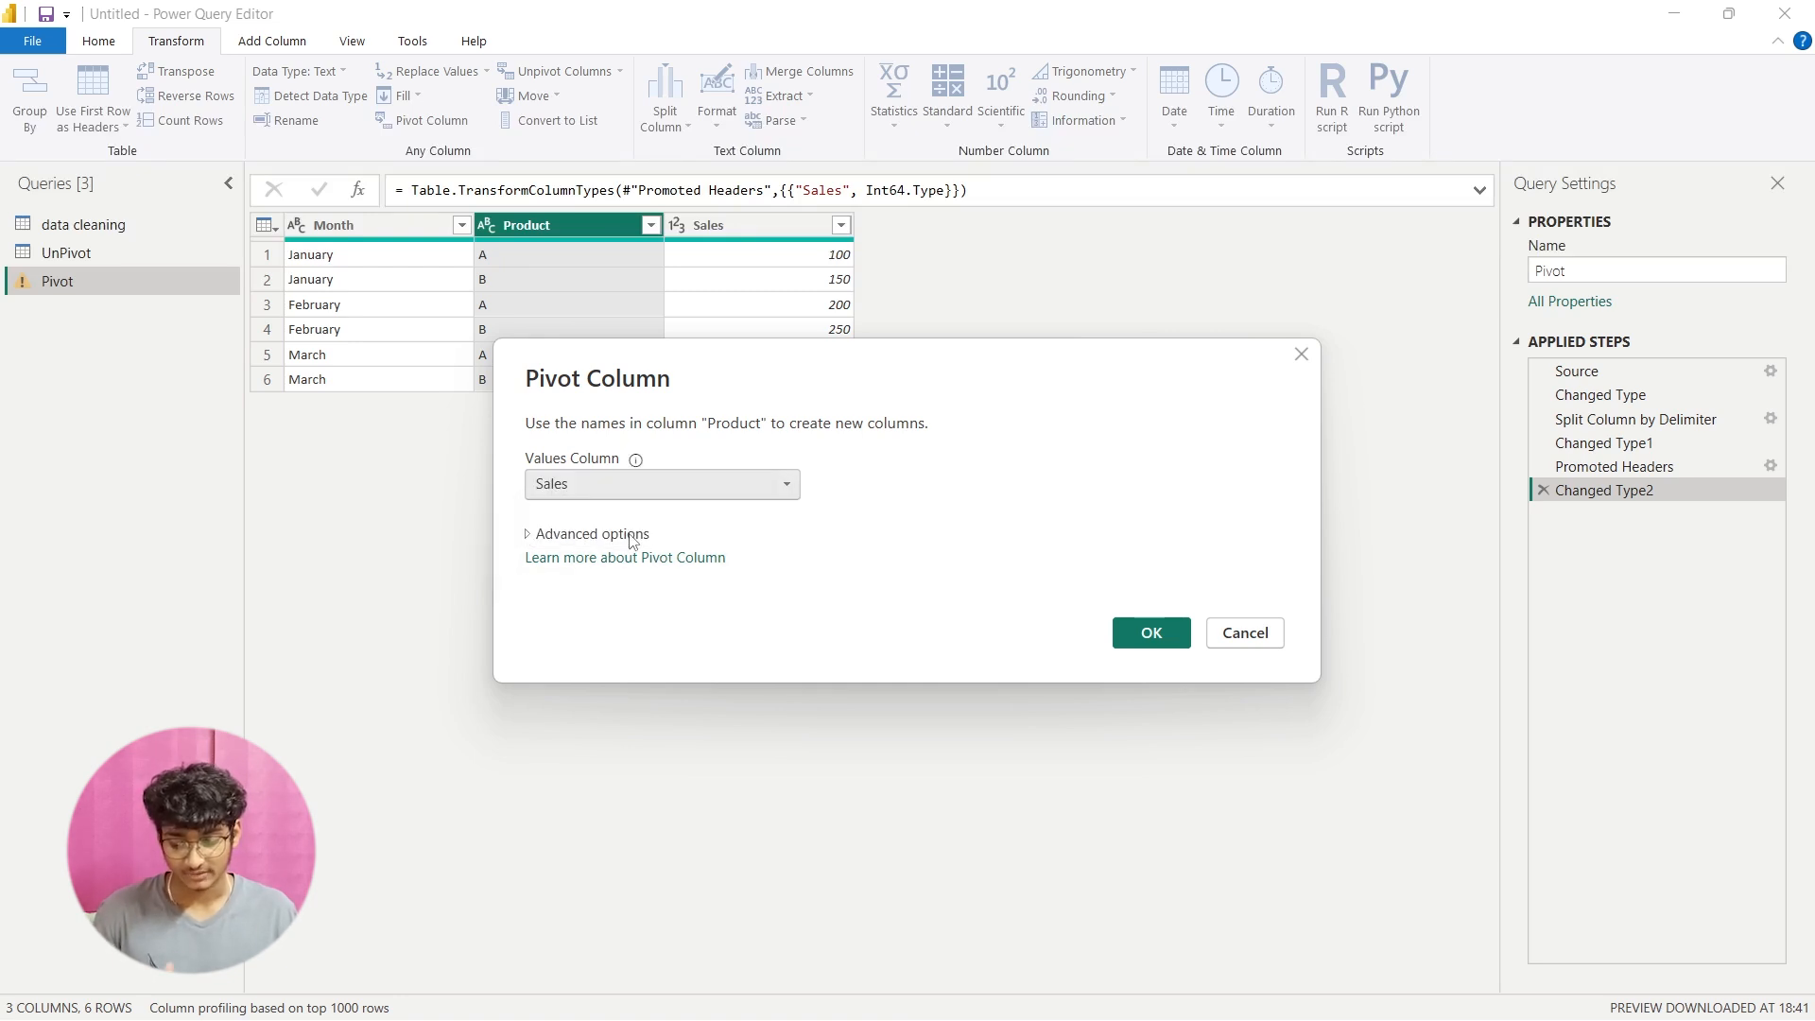
pyautogui.click(529, 533)
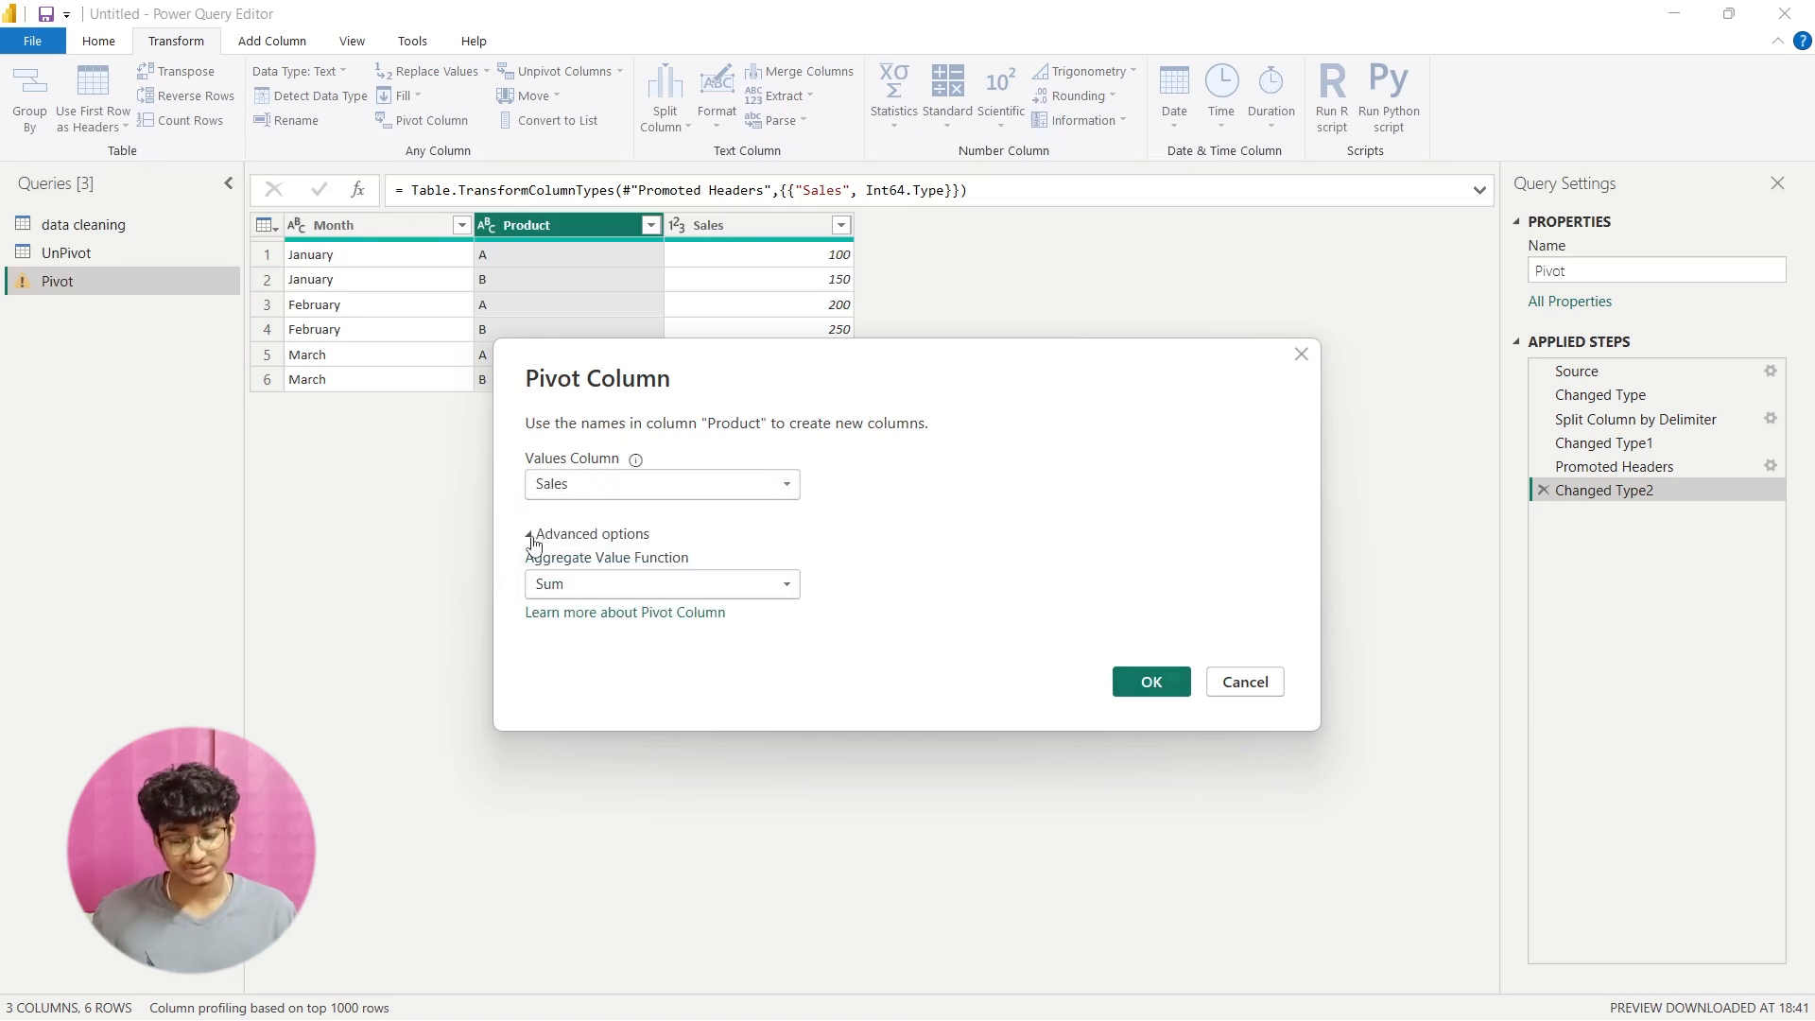
pyautogui.click(632, 585)
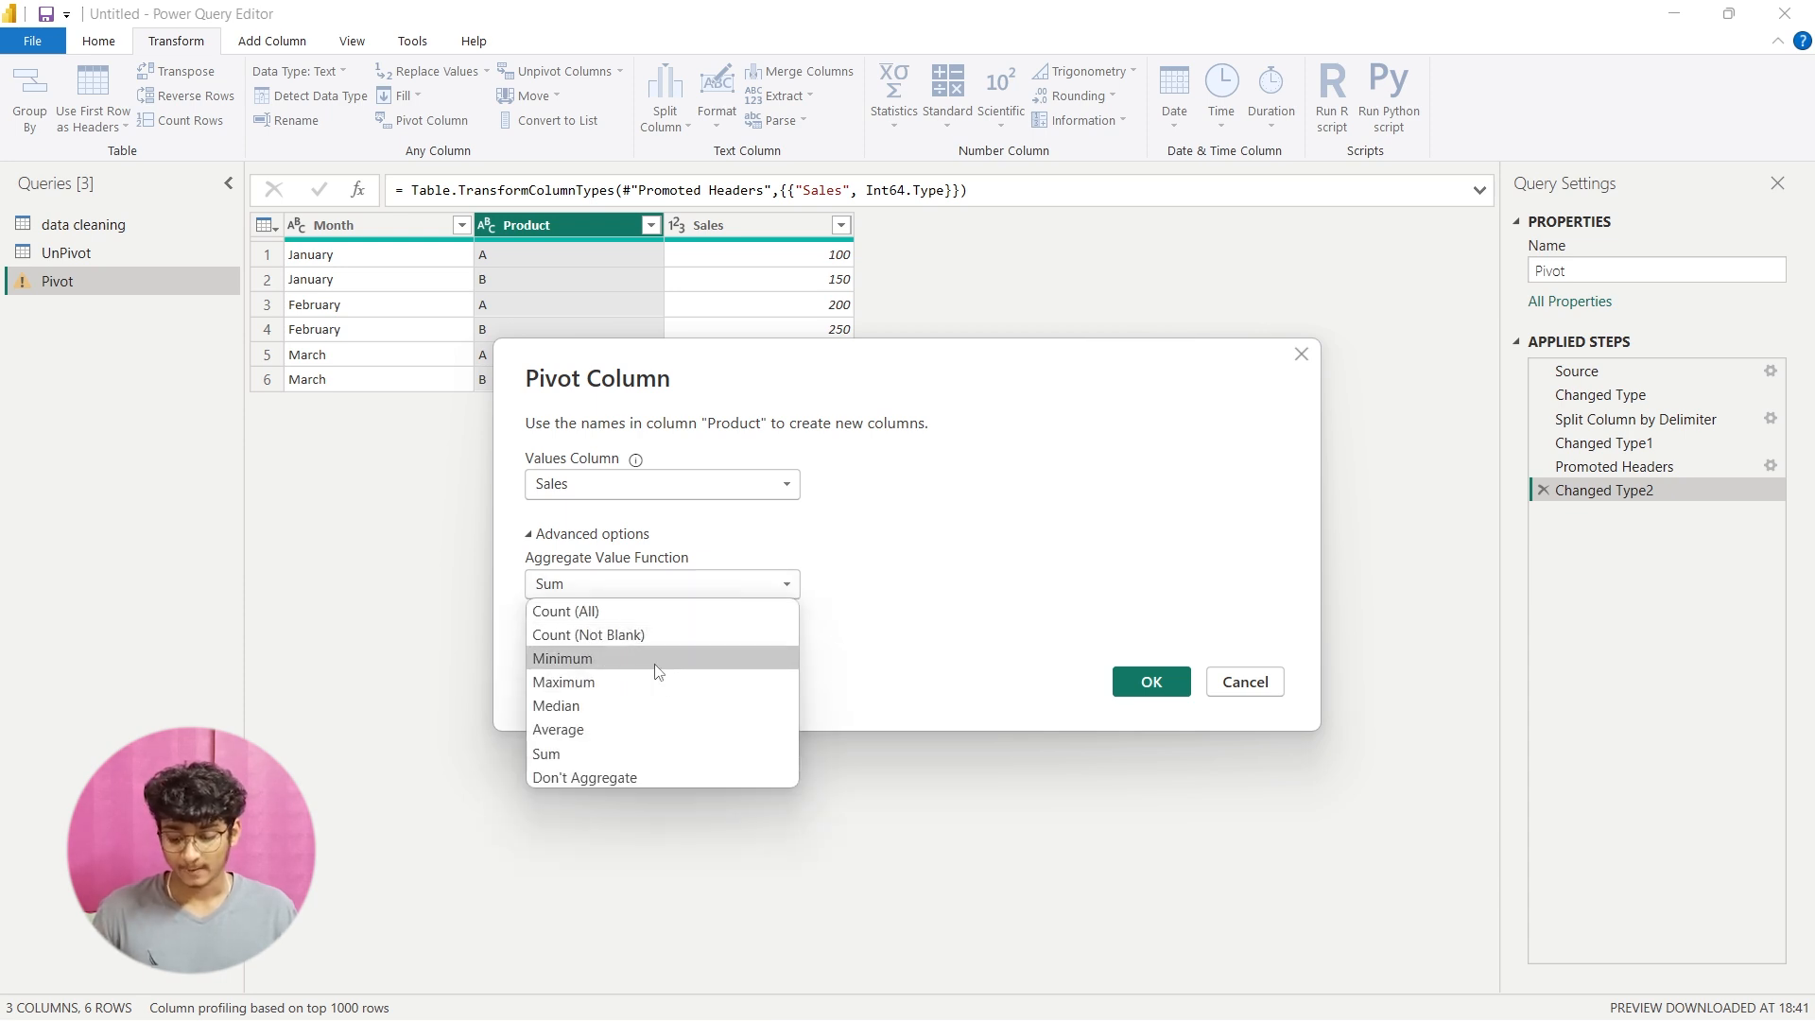
pyautogui.click(674, 754)
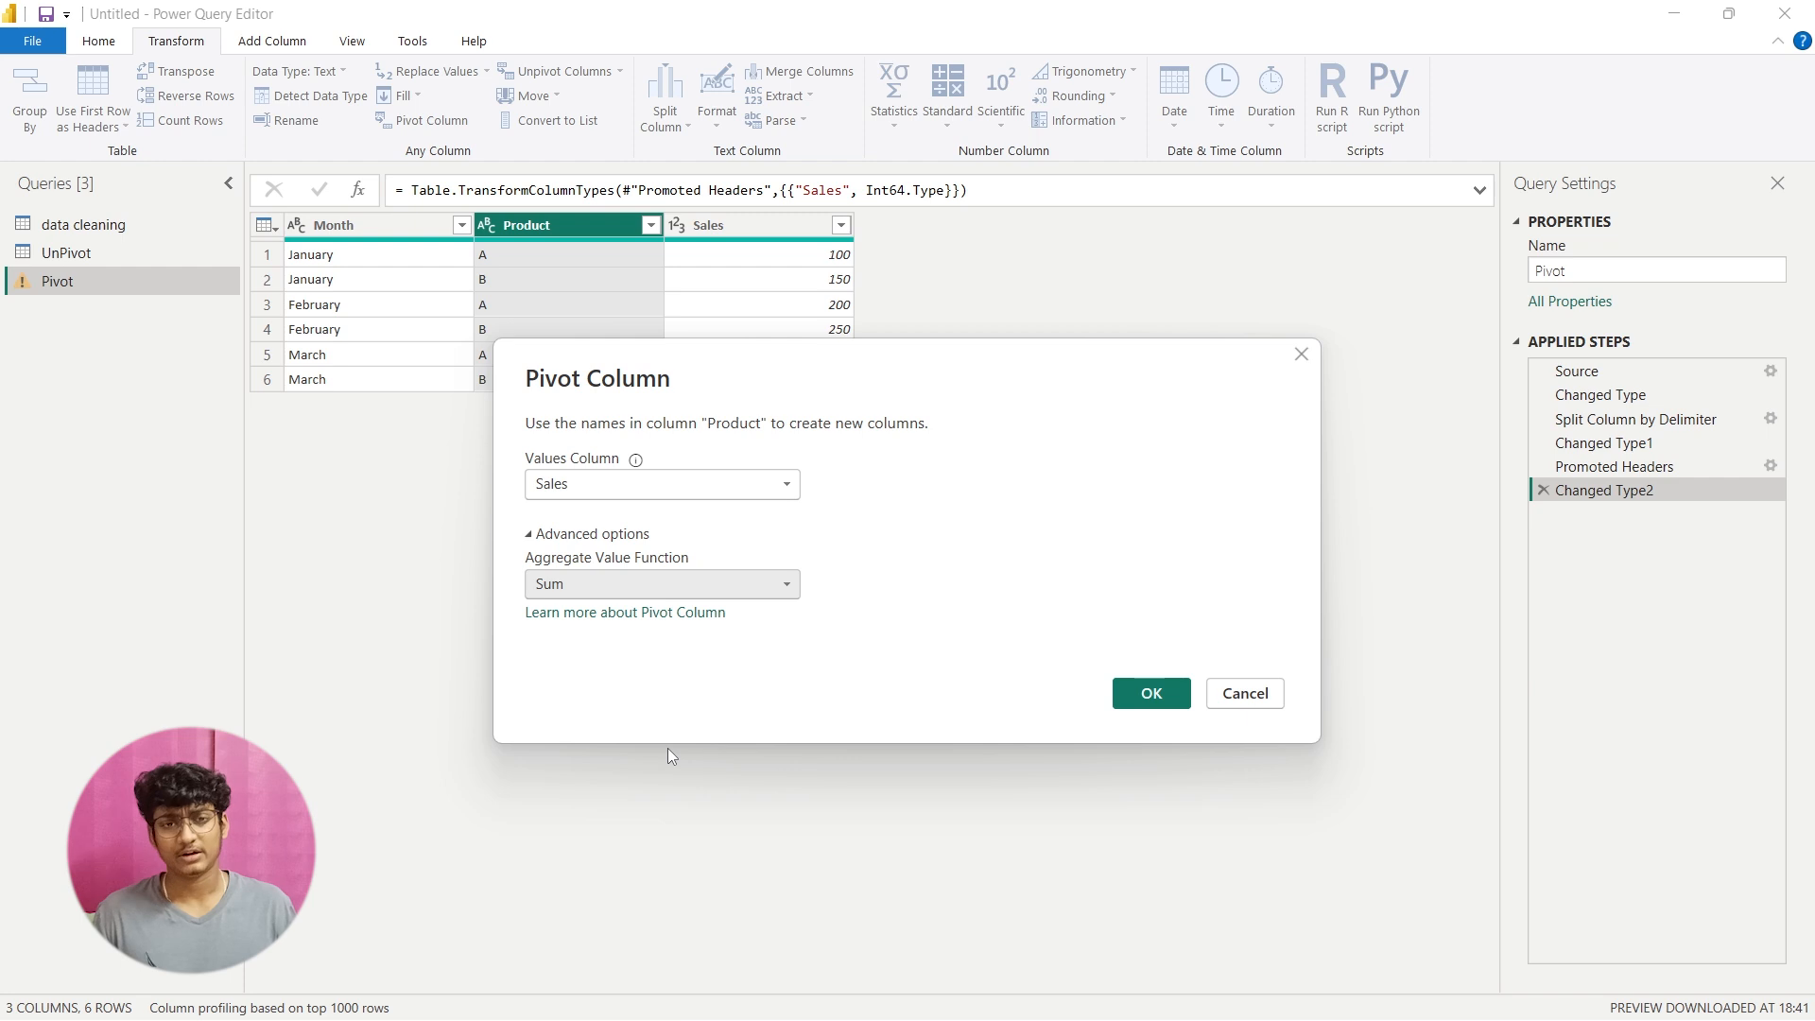
pyautogui.click(1153, 694)
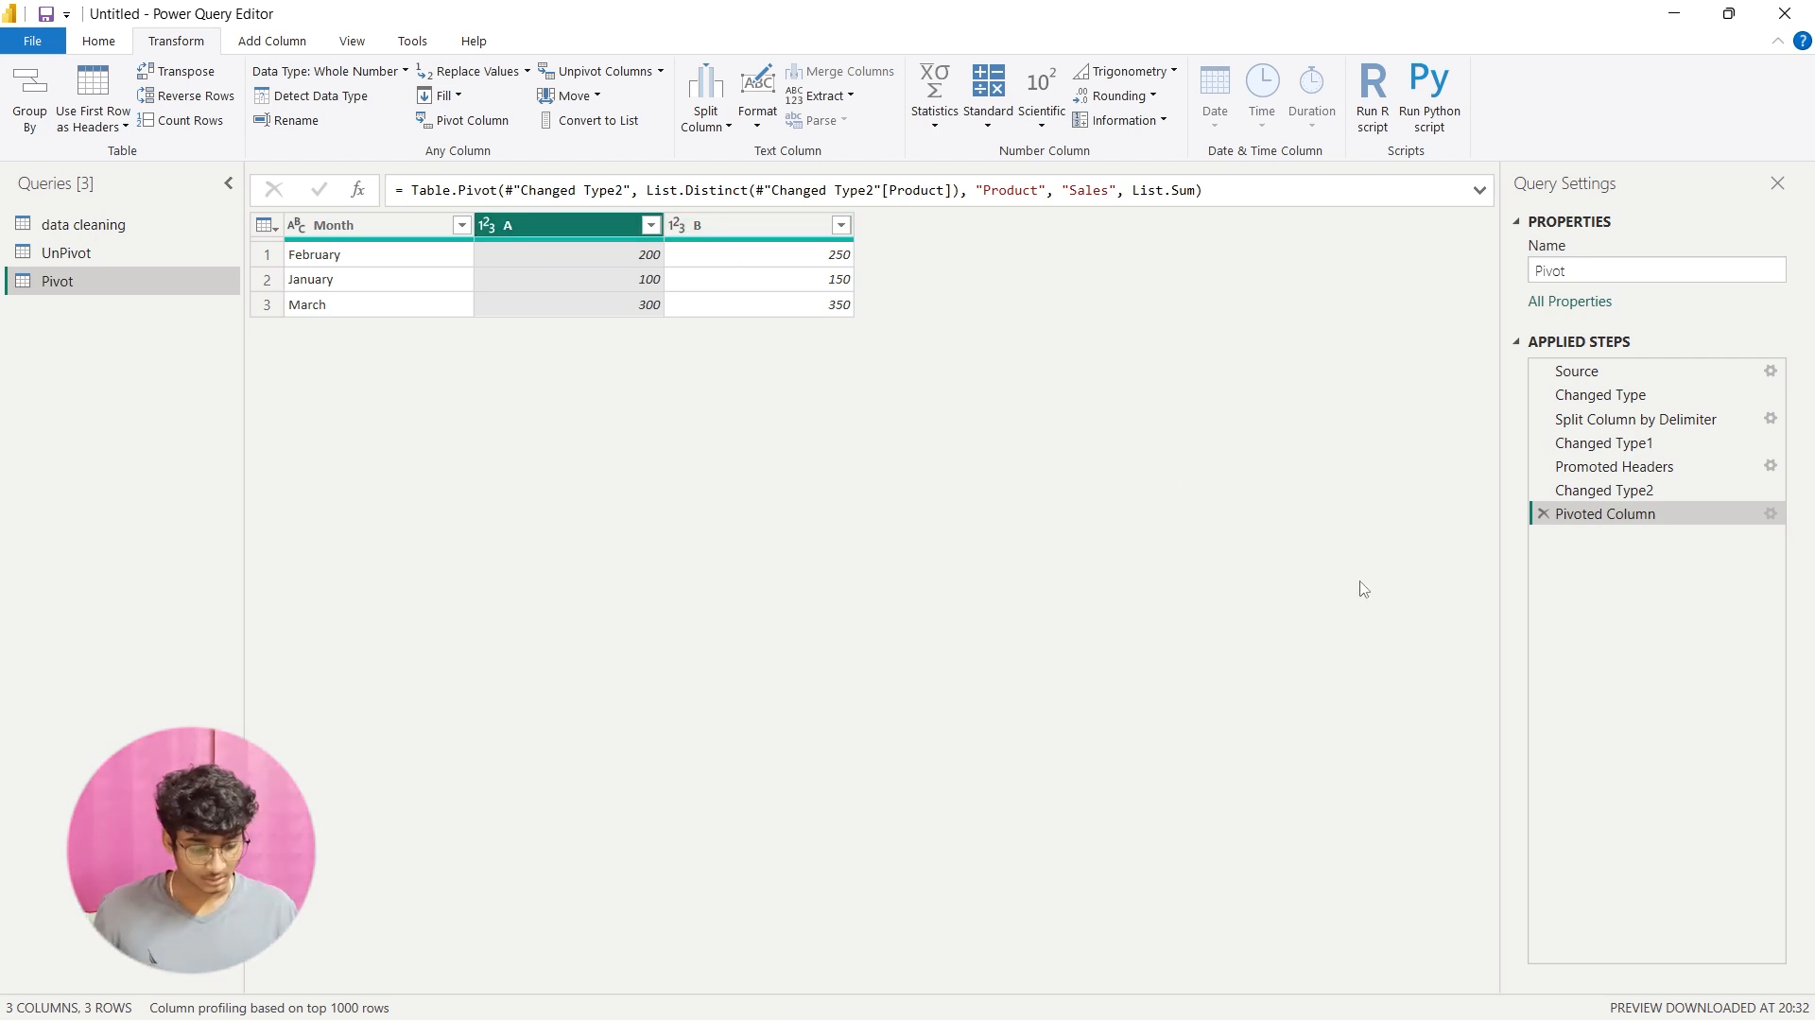
# Step: Compare the Pivot query's table at the Changed Type2 step with the table at the Pivoted Column step
pyautogui.click(1597, 490)
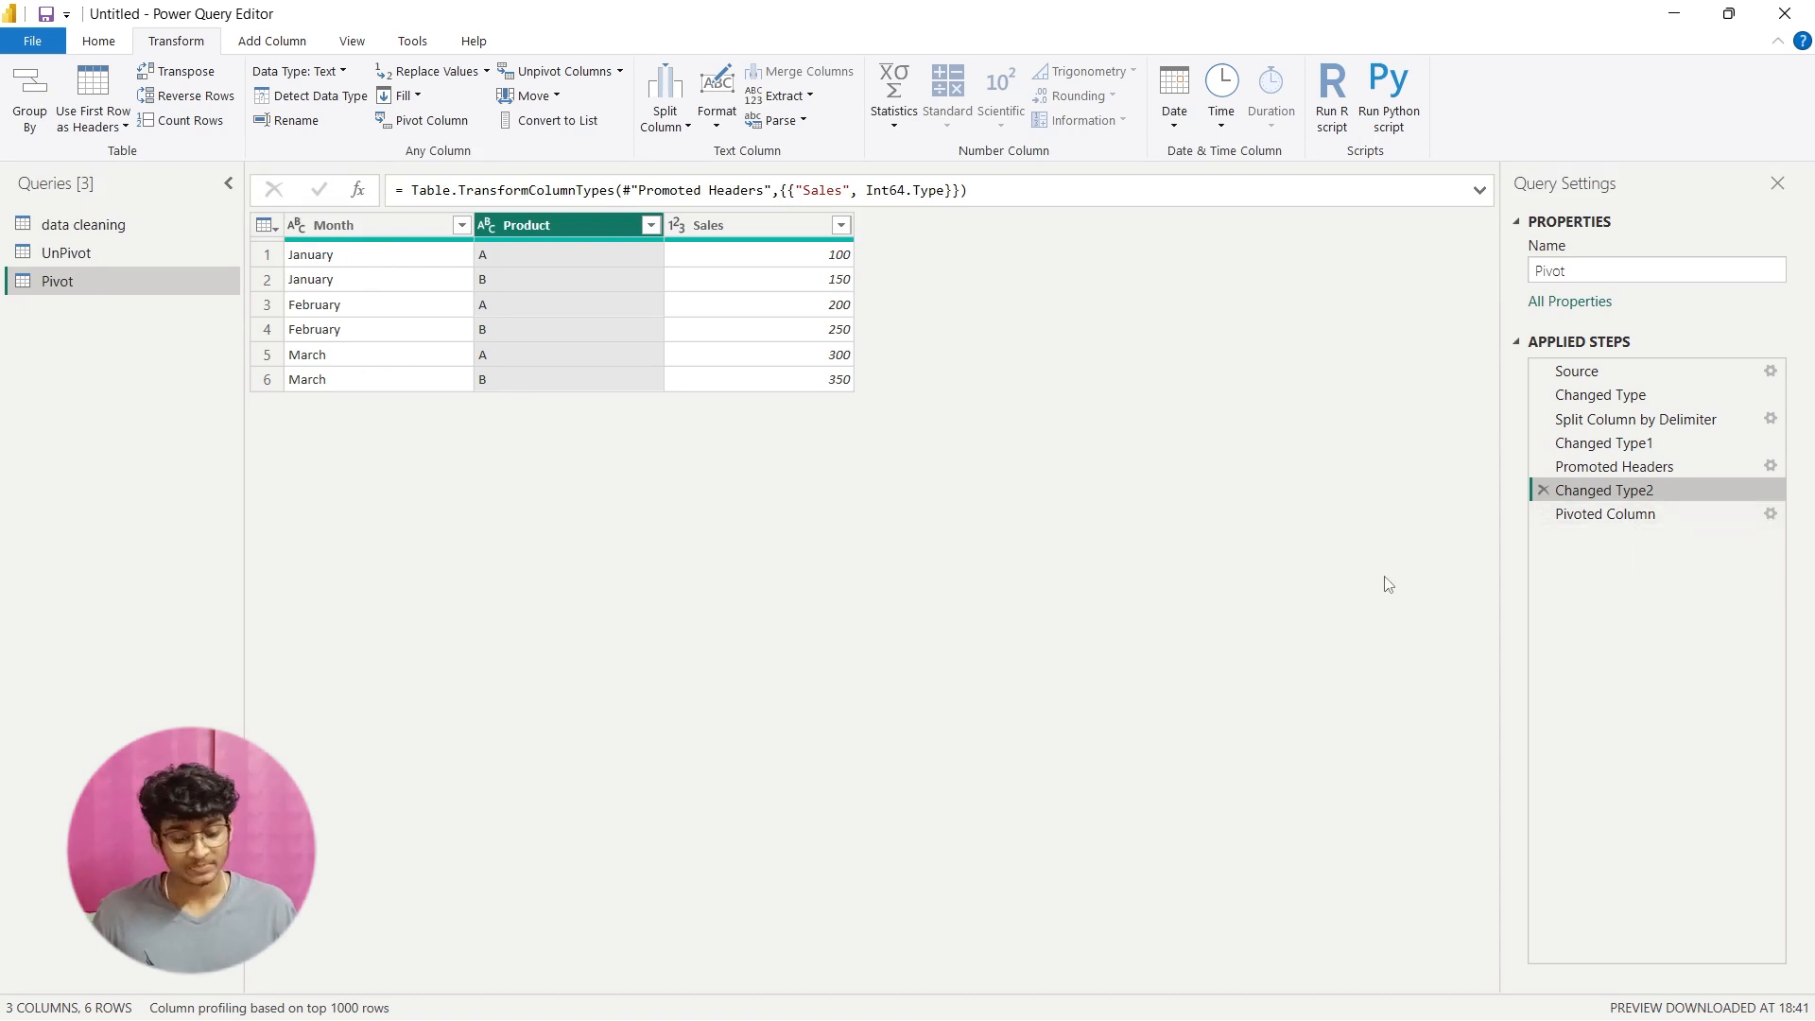
pyautogui.click(1641, 518)
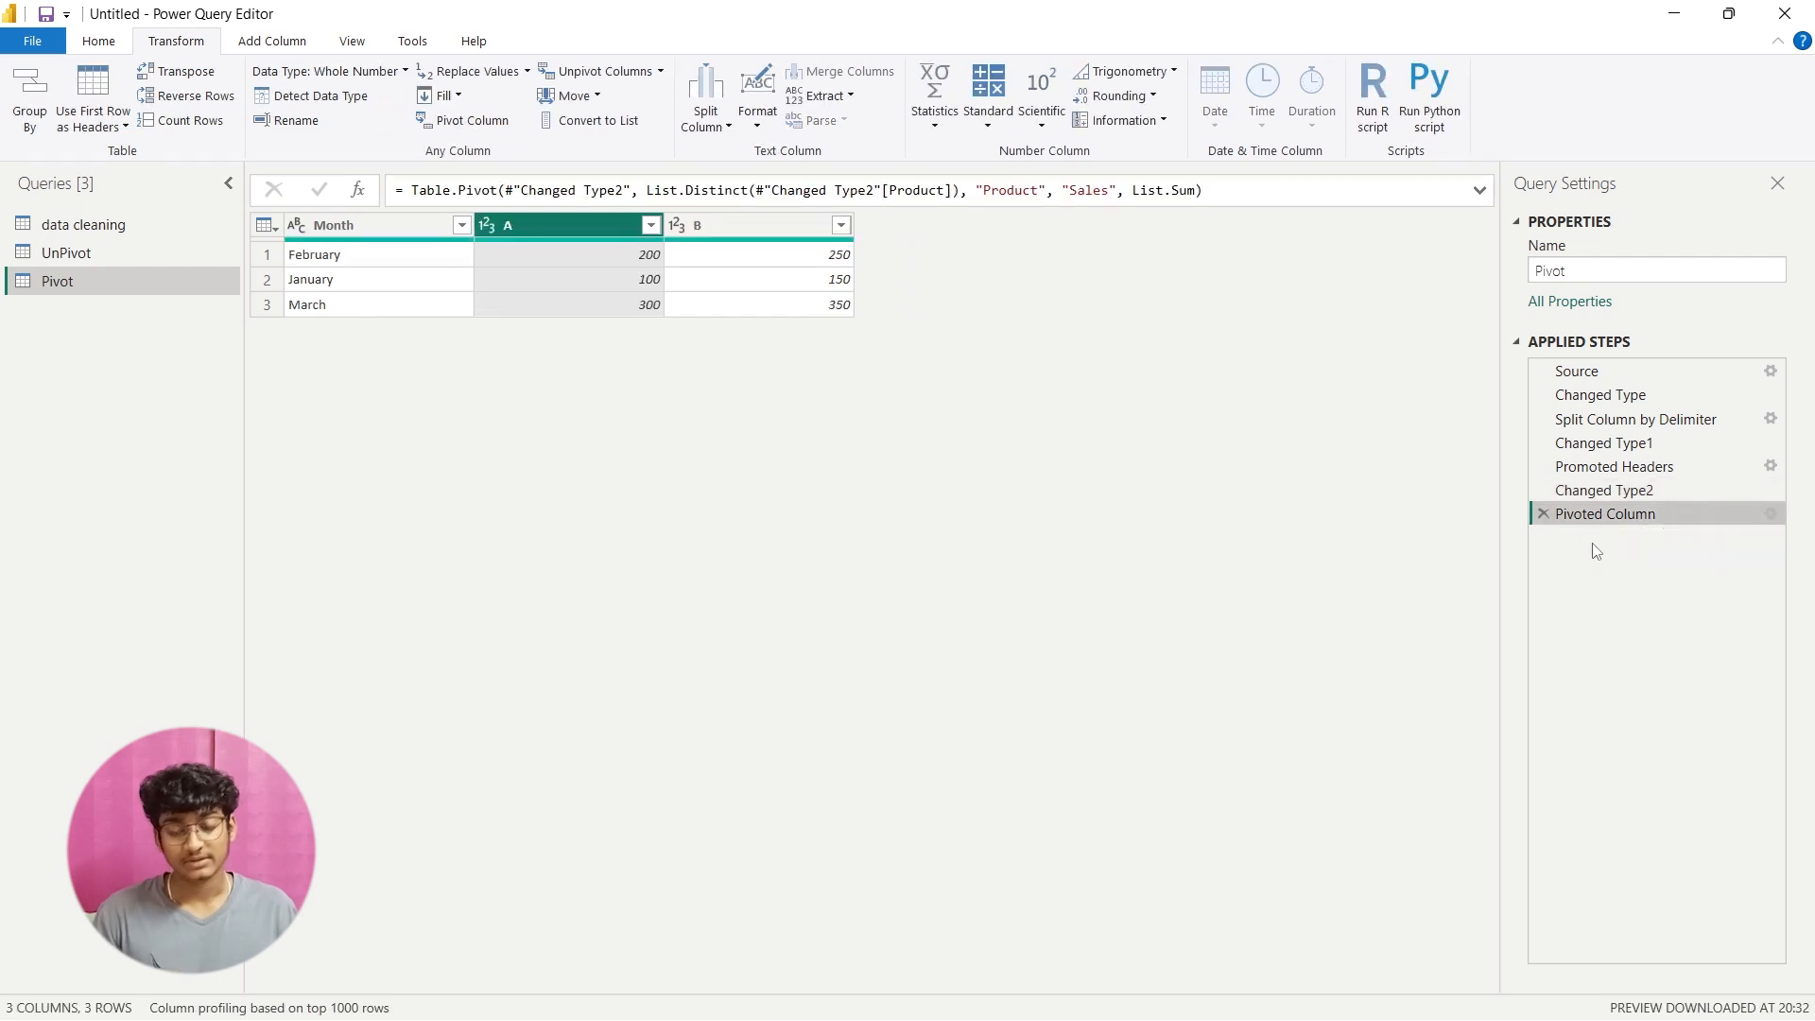